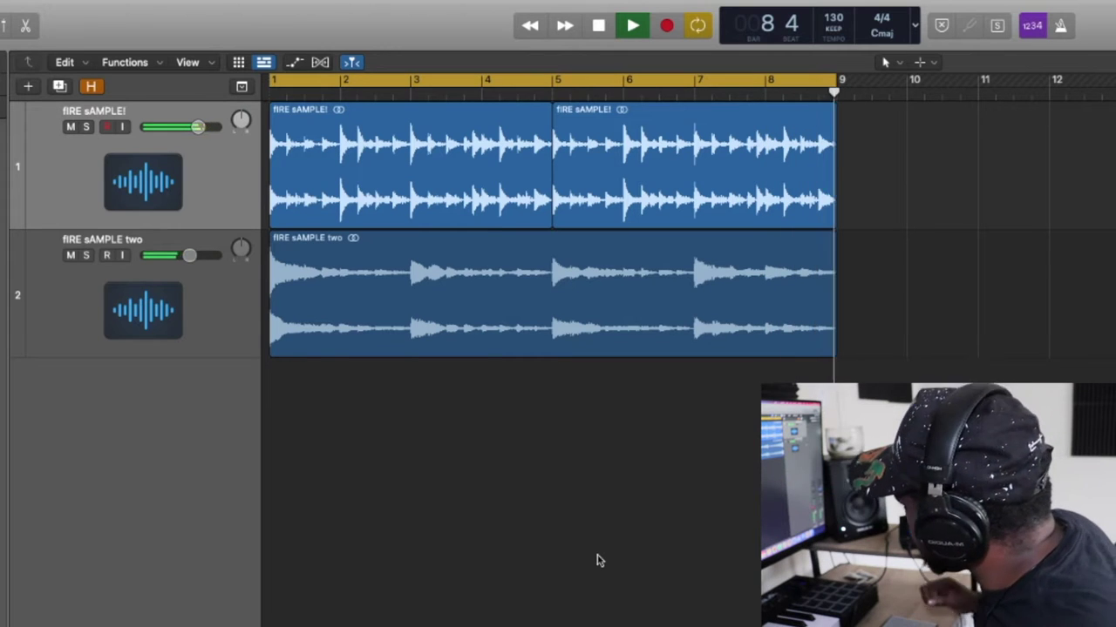
Step: Stop playback, return the playhead to bar 1, select the fIRE sAMPLE! track and show the inspector
{"action": "key", "text": "space"}
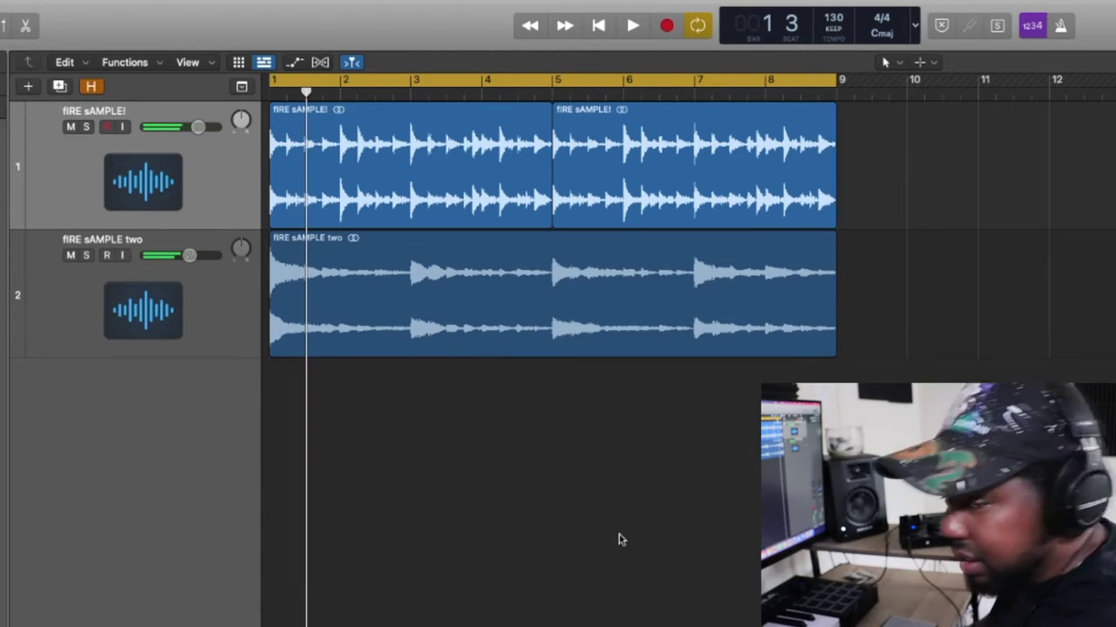
{"action": "key", "text": "Return"}
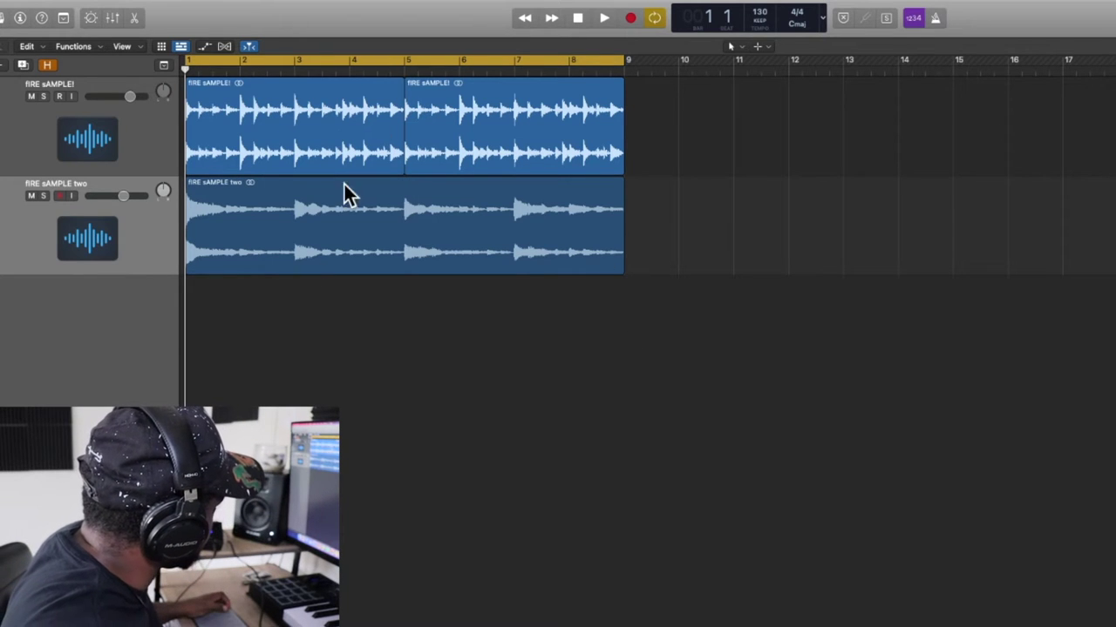
{"action": "left_click", "coordinate": [100, 149]}
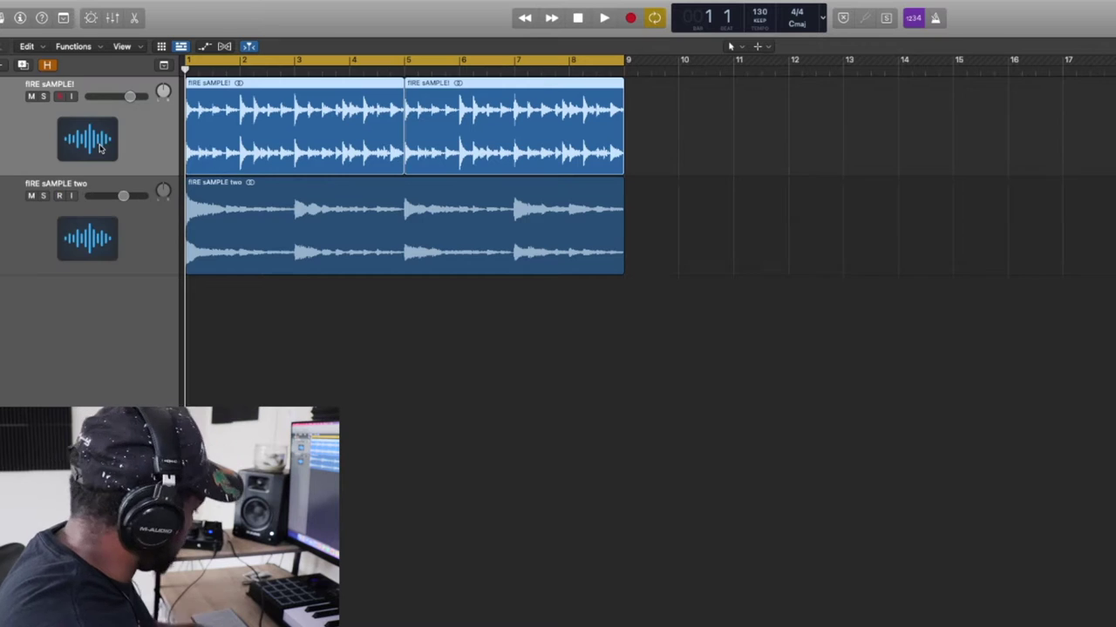
{"action": "key", "text": "i"}
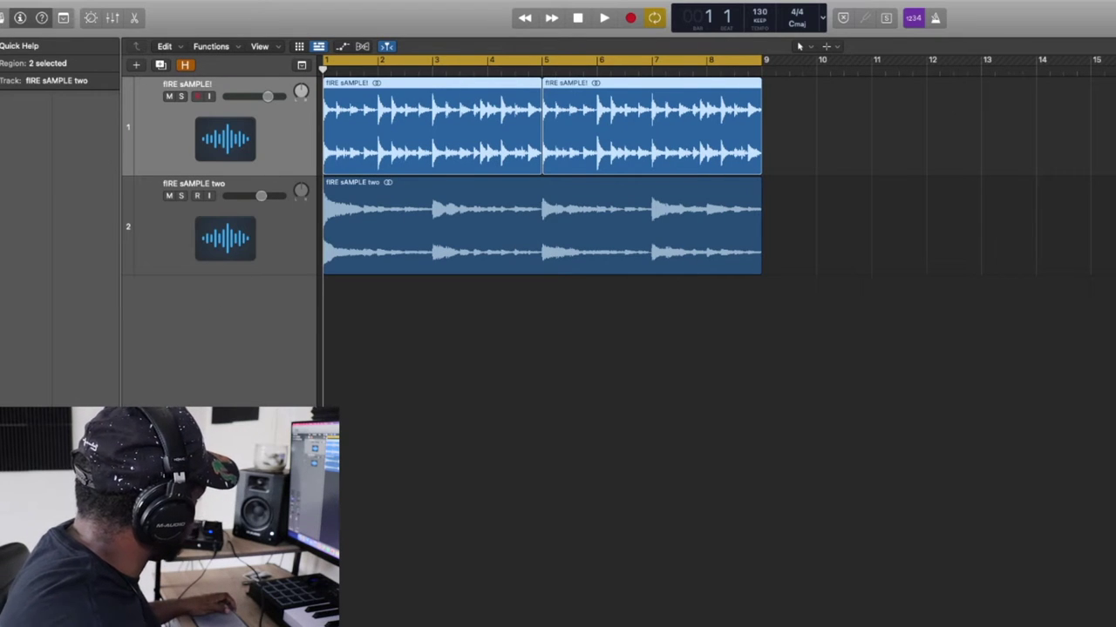
{"action": "left_click", "coordinate": [247, 240]}
{"action": "left_click", "coordinate": [280, 154]}
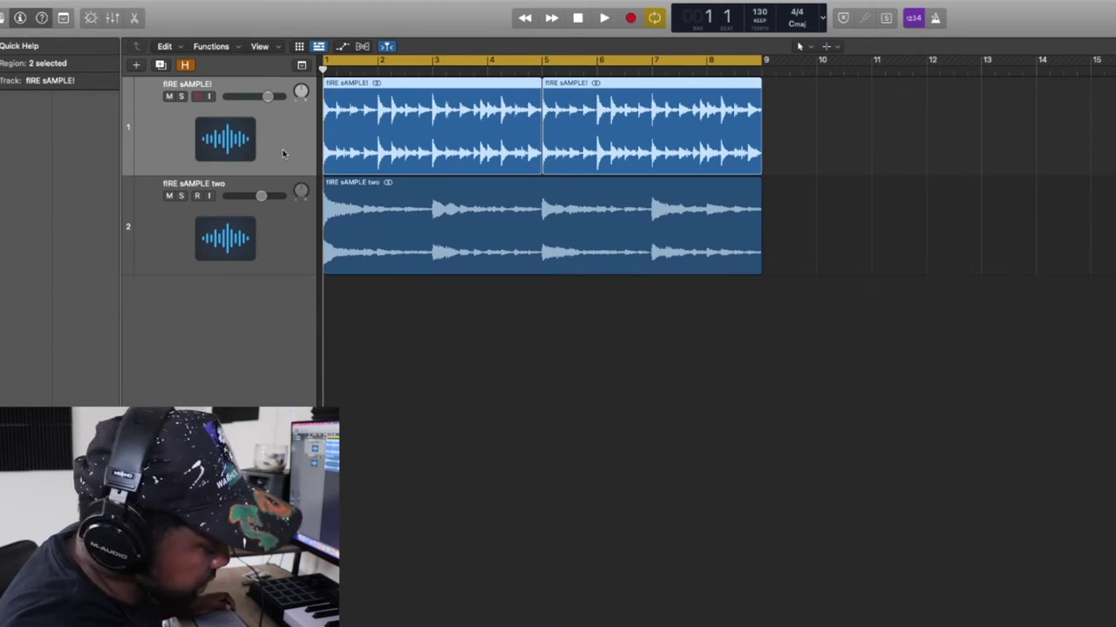
{"action": "left_click", "coordinate": [282, 252]}
{"action": "left_click", "coordinate": [281, 159]}
{"action": "left_click", "coordinate": [281, 238]}
{"action": "left_click", "coordinate": [275, 145]}
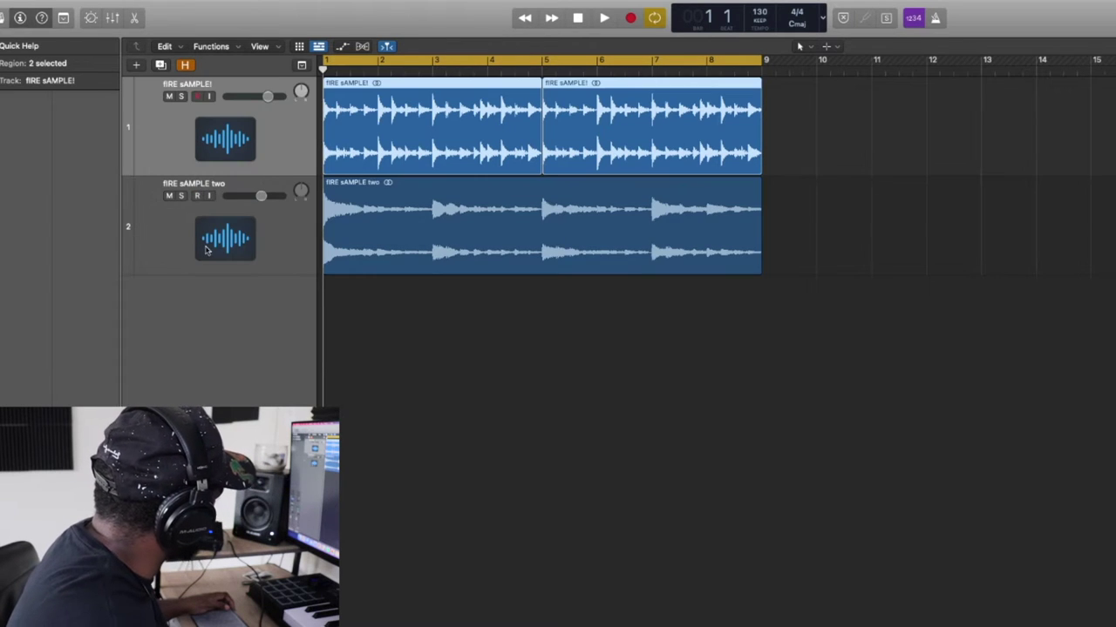
Step: Add a new software instrument track below the fIRE sAMPLE two track
{"action": "left_click", "coordinate": [247, 245]}
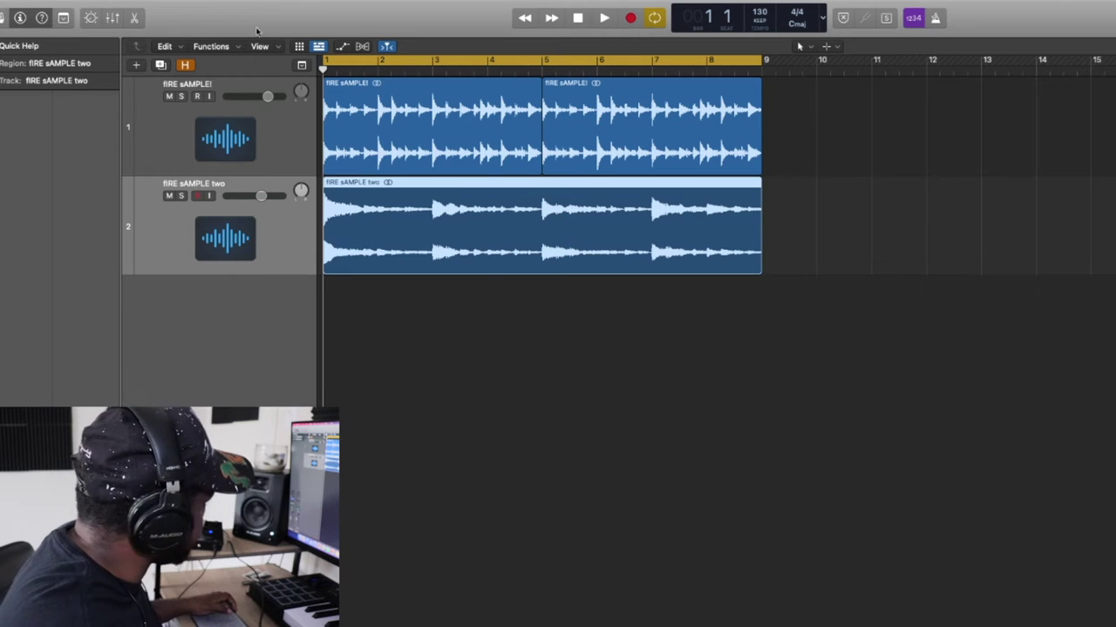
{"action": "left_click", "coordinate": [101, 1]}
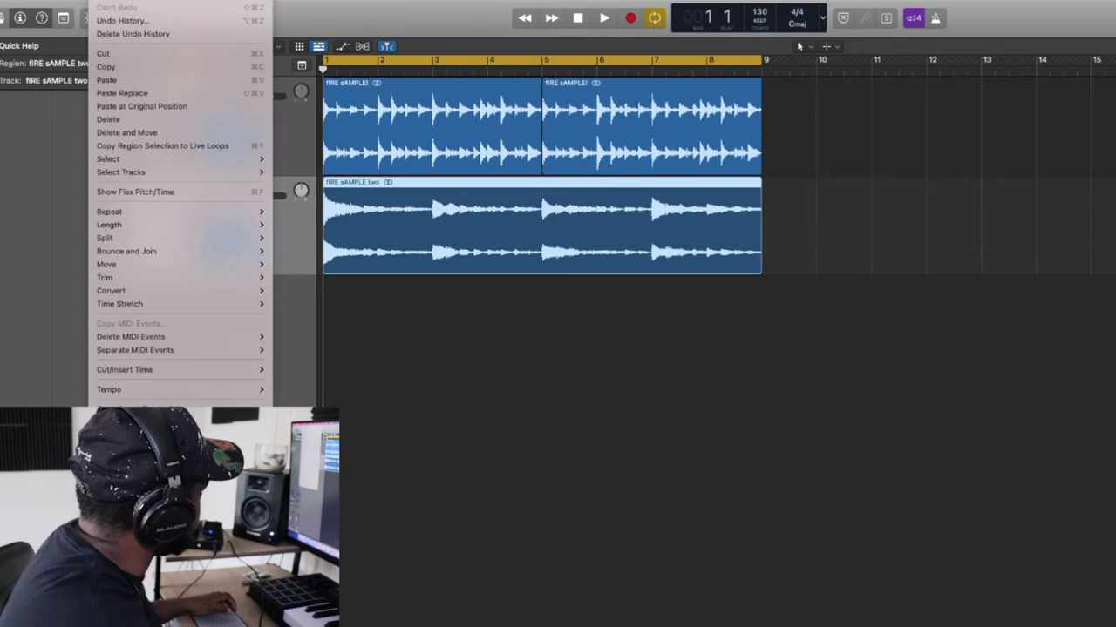
{"action": "mouse_move", "coordinate": [132, 1]}
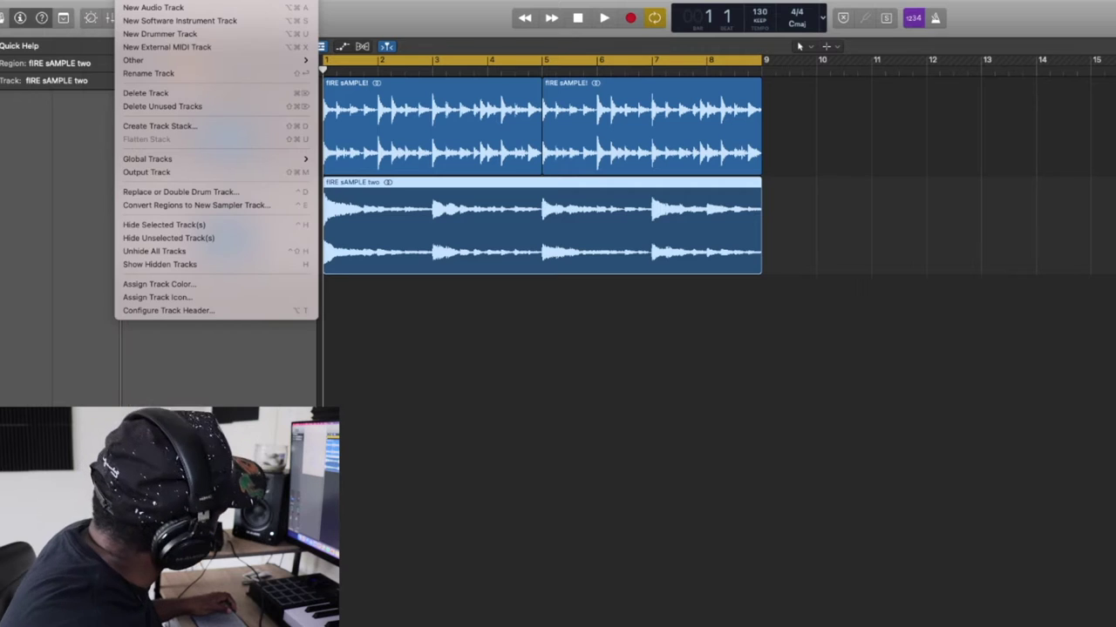
{"action": "left_click", "coordinate": [153, 21]}
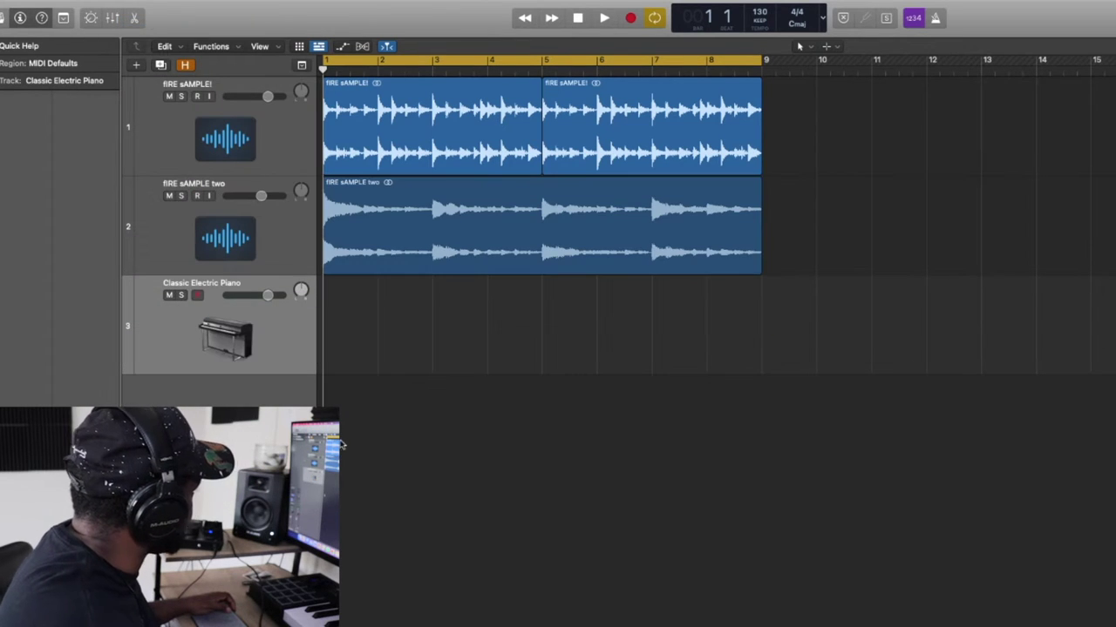
Step: Show the sound library and open the Electronic Drum Kit sounds for the new instrument track
{"action": "key", "text": "y"}
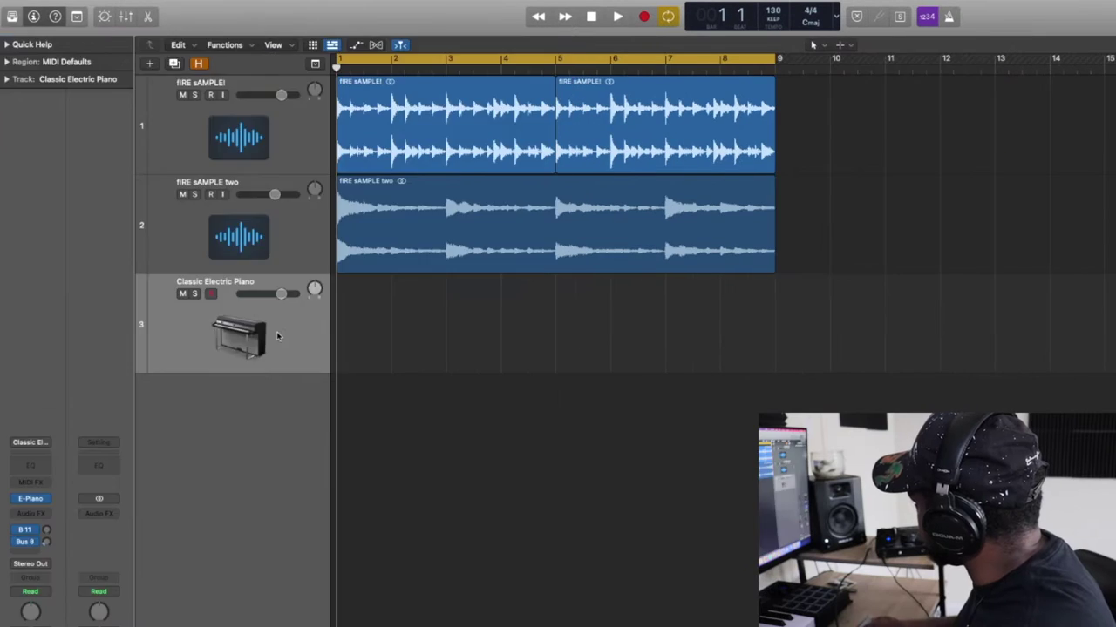
{"action": "key", "text": "y"}
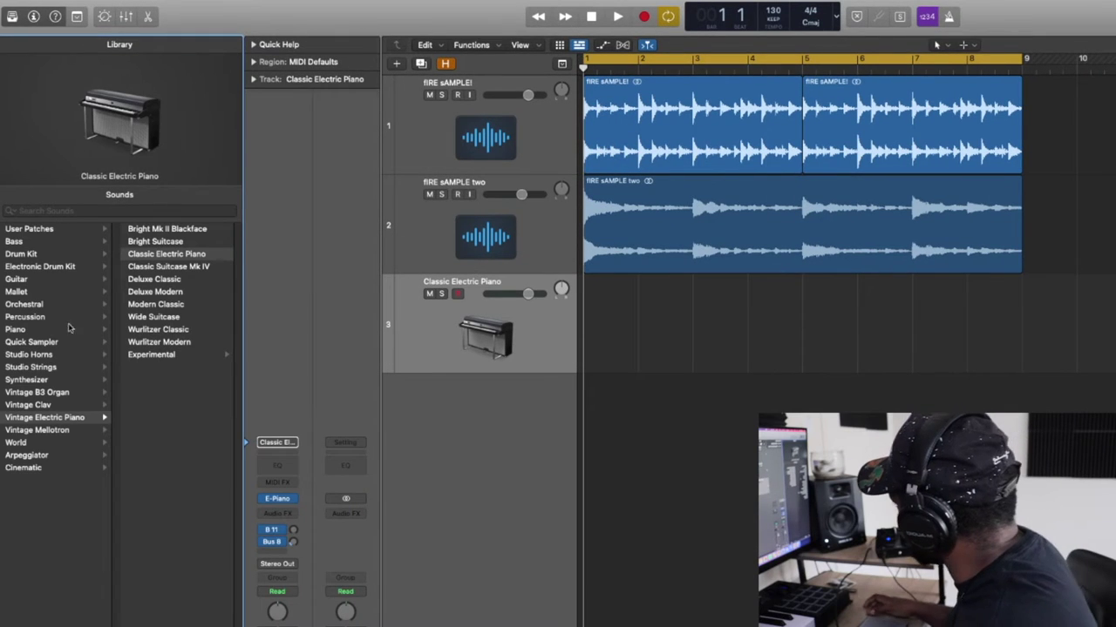
{"action": "left_click", "coordinate": [38, 268]}
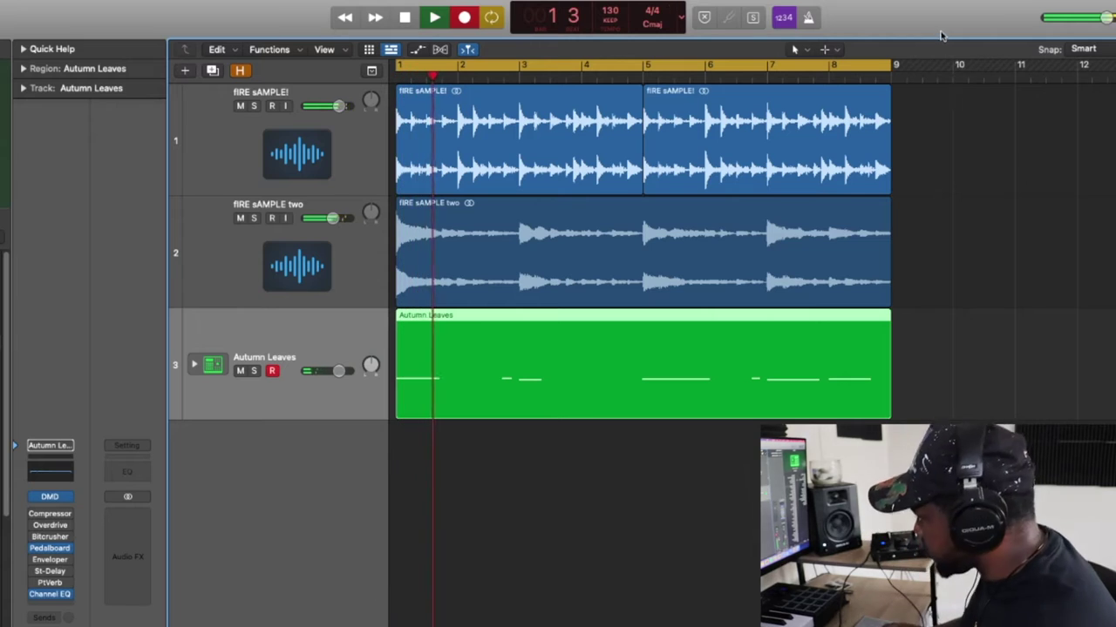
Step: Stop recording, open the Autumn Leaves region in the Piano Roll and hide the inspector
{"action": "key", "text": "space"}
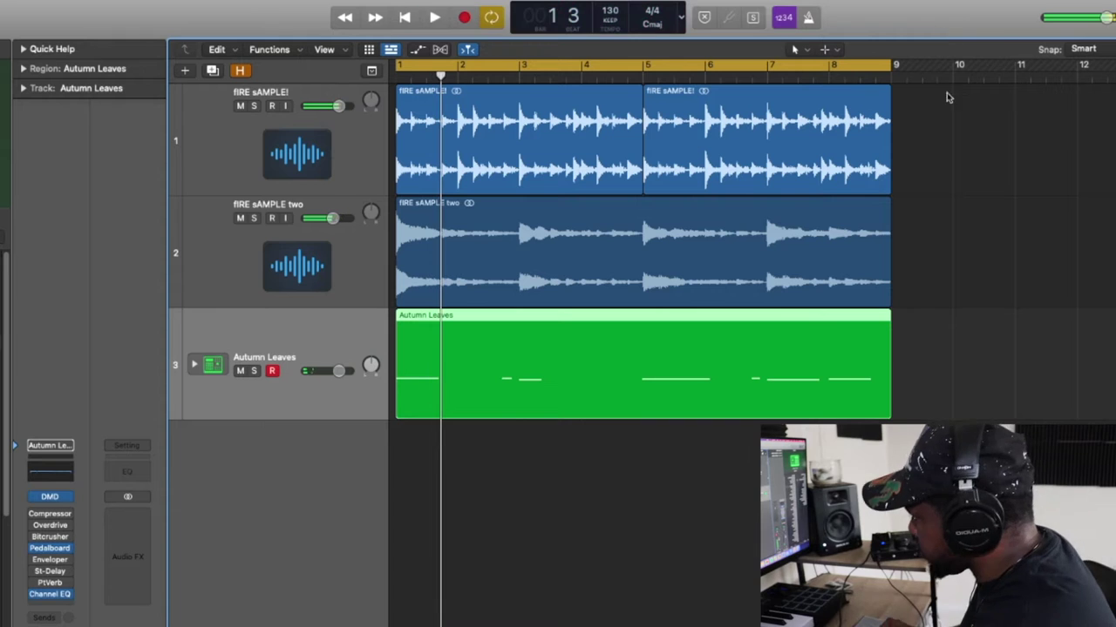
{"action": "double_click", "coordinate": [834, 401]}
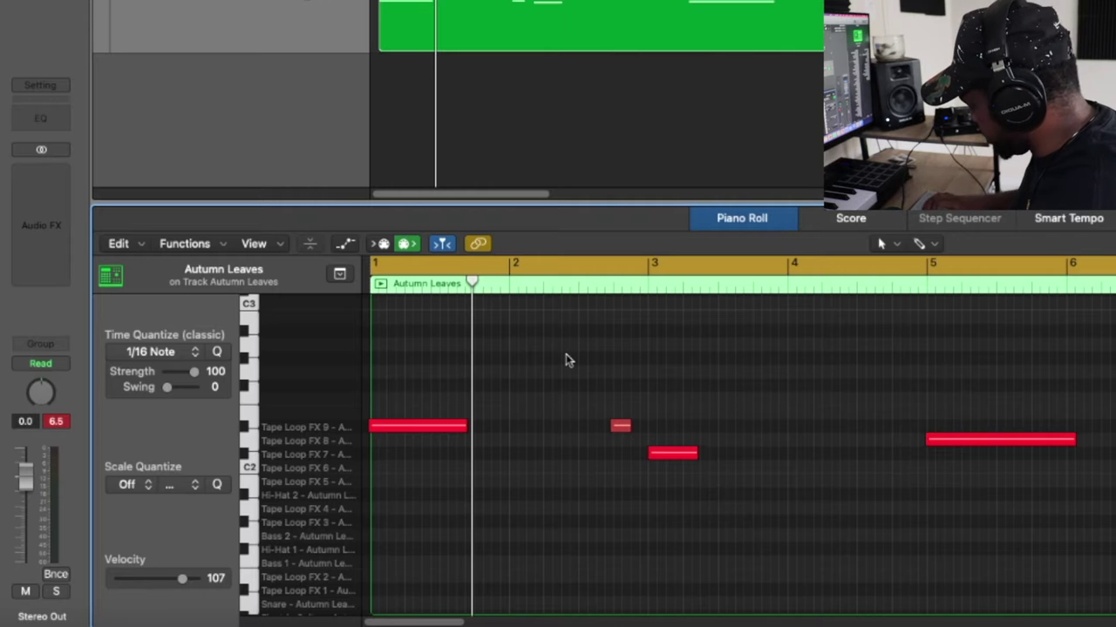
{"action": "key", "text": "i"}
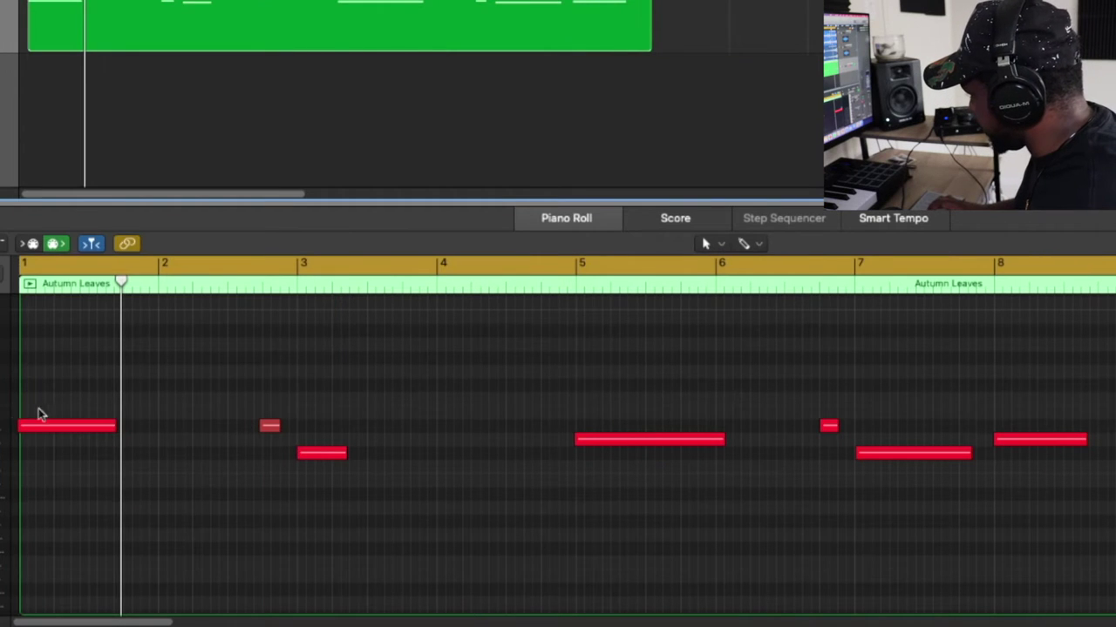
Step: Quantize all notes of the Autumn Leaves region to 1/16 note, play them and return to the start
{"action": "left_click_drag", "start_coordinate": [1107, 521], "coordinate": [19, 314]}
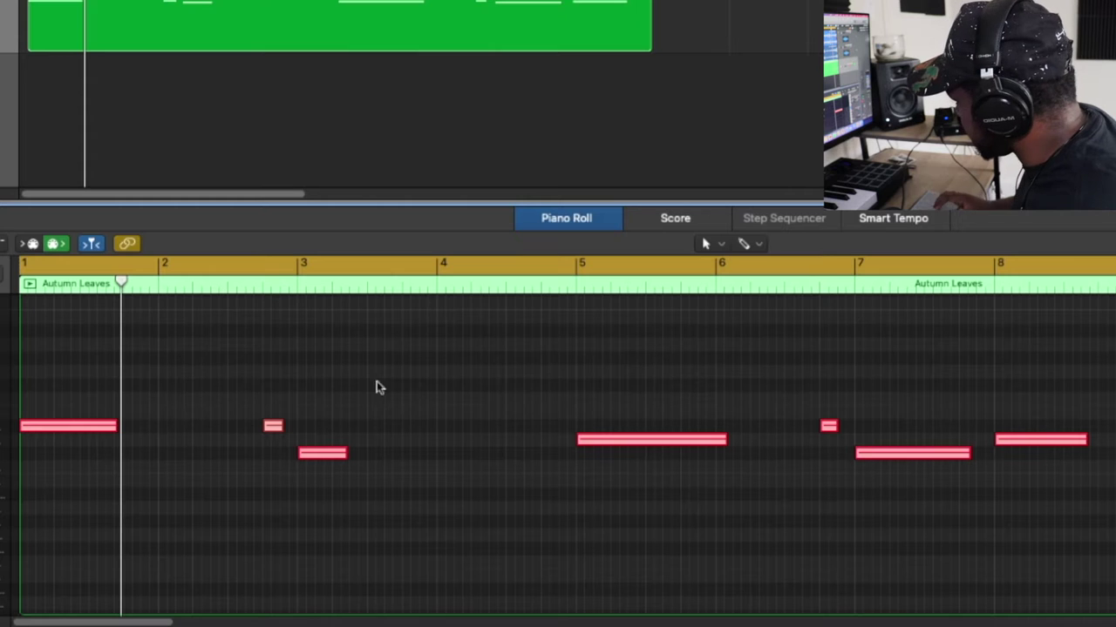
{"action": "key", "text": "alt+shift+d"}
{"action": "key", "text": "space"}
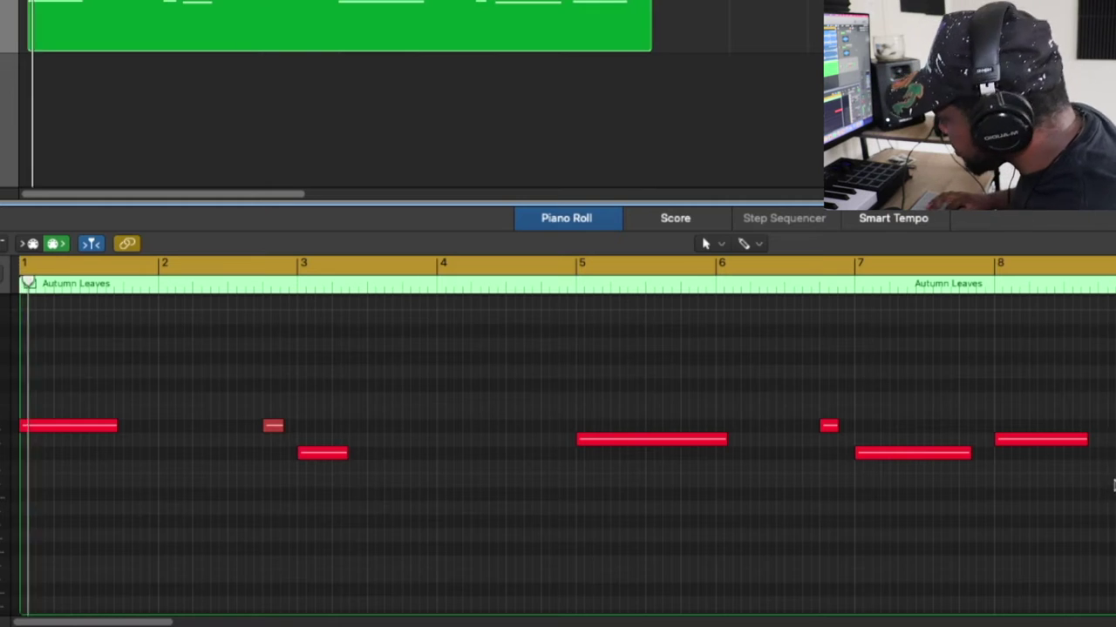
{"action": "key", "text": "Return"}
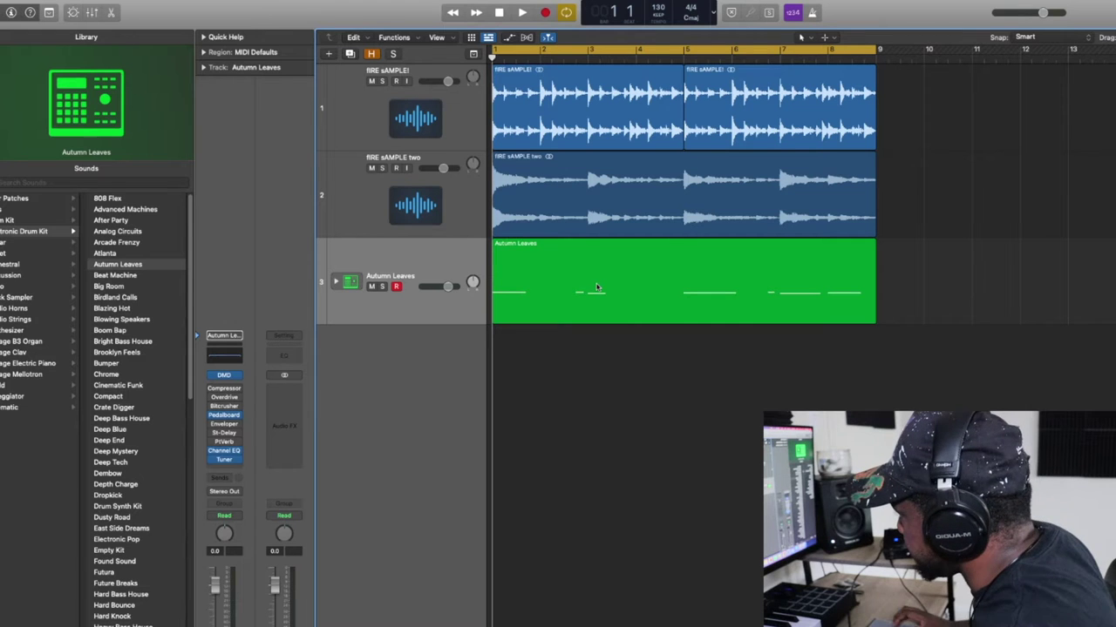
Step: Copy the Autumn Leaves region onto a new software instrument track beneath the drum kit track
{"action": "left_click", "coordinate": [596, 287]}
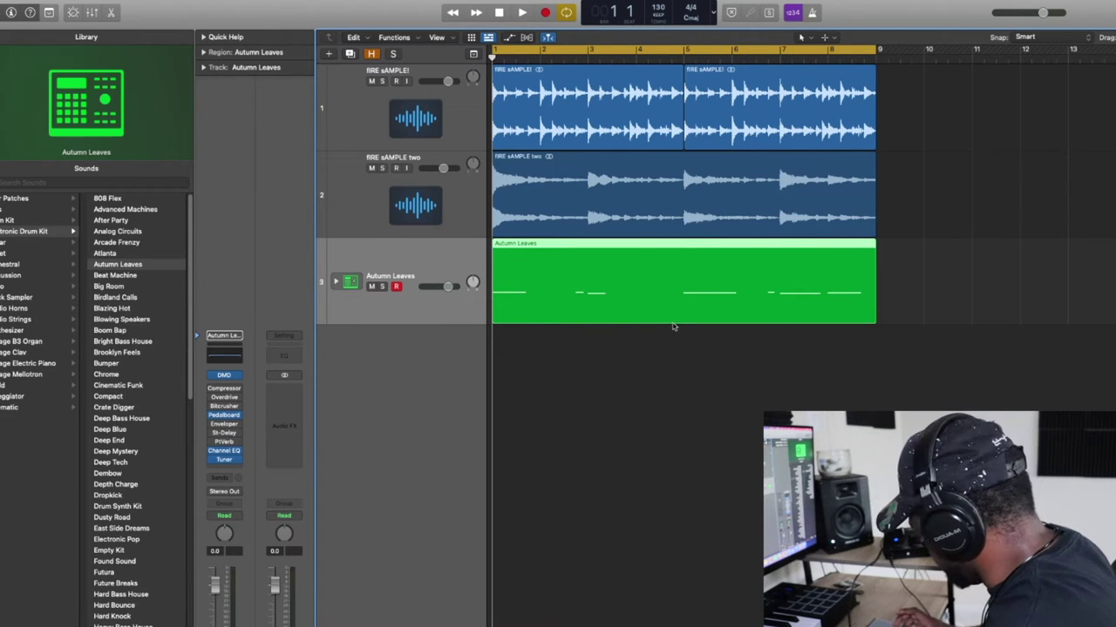
{"action": "left_click", "coordinate": [112, 0]}
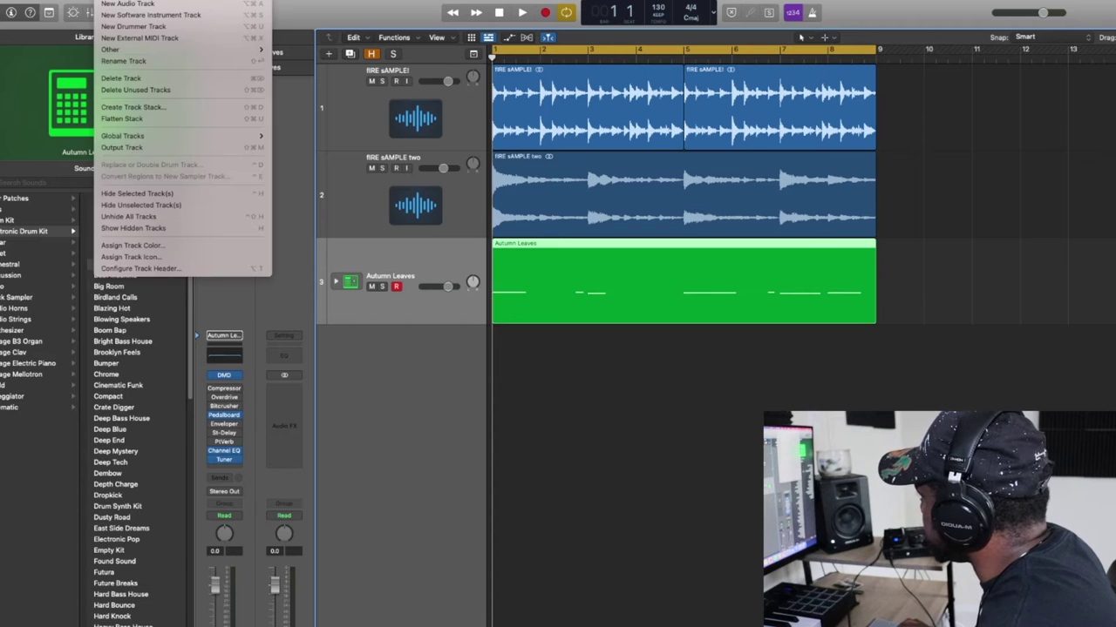
{"action": "left_click", "coordinate": [125, 16]}
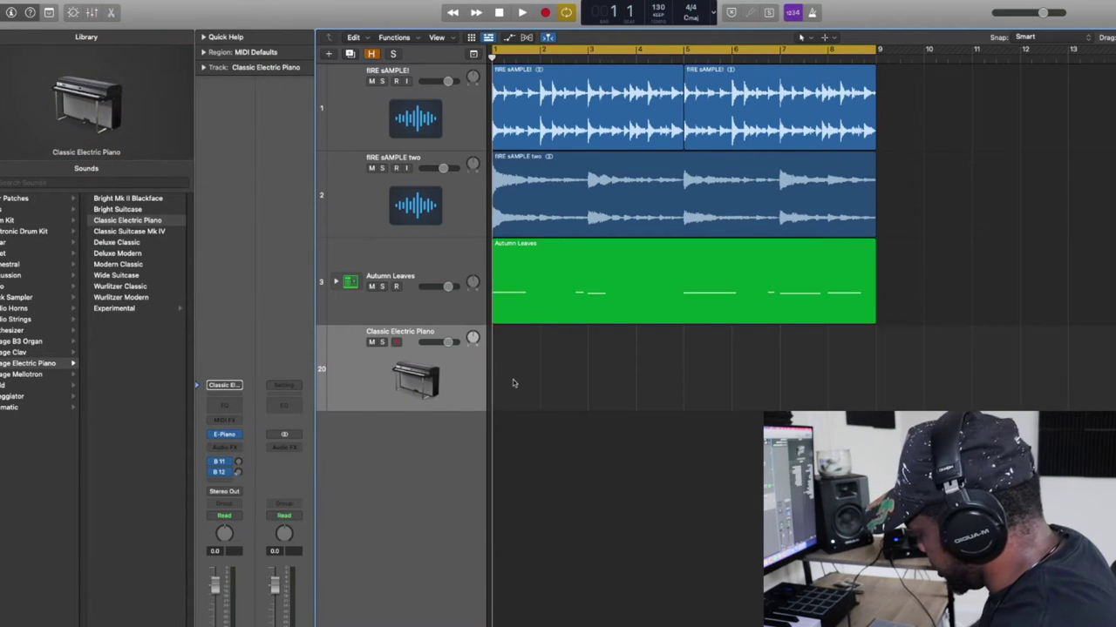
{"action": "key", "text": "super+v"}
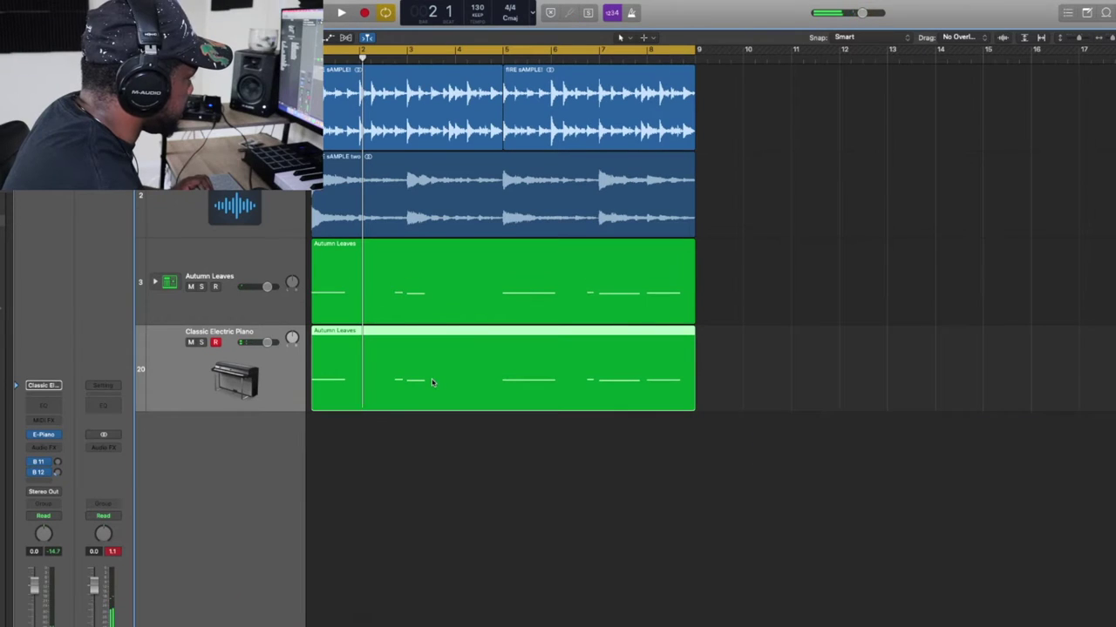
Step: Lengthen the copied region's long notes in the Piano Roll so each reaches the next note and the last ends at bar 9
{"action": "double_click", "coordinate": [432, 381]}
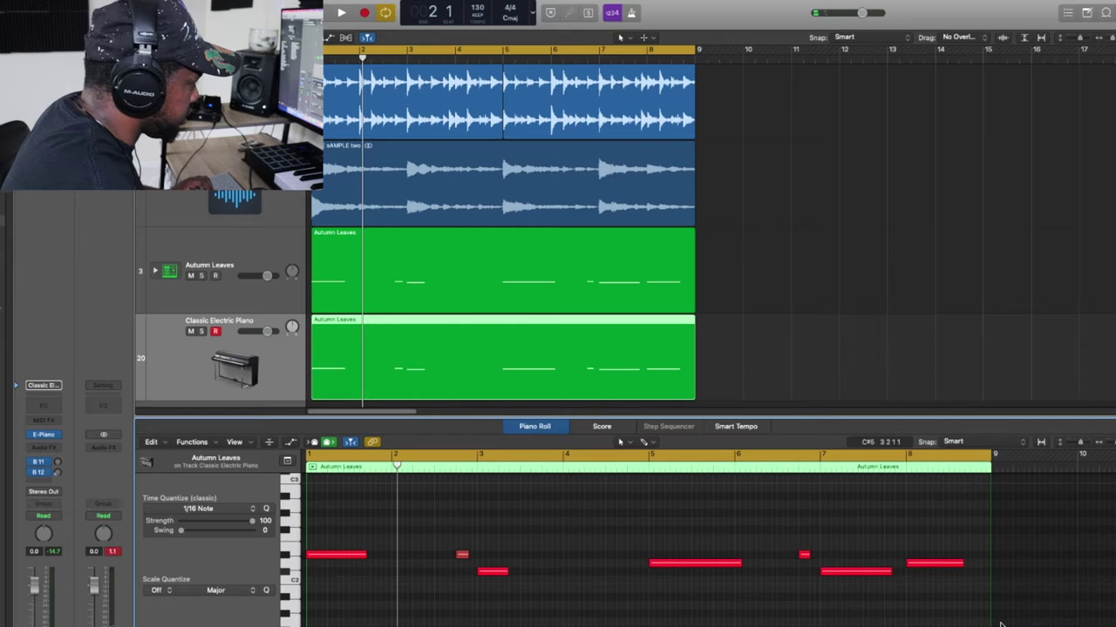
{"action": "left_click_drag", "start_coordinate": [364, 554], "coordinate": [646, 573]}
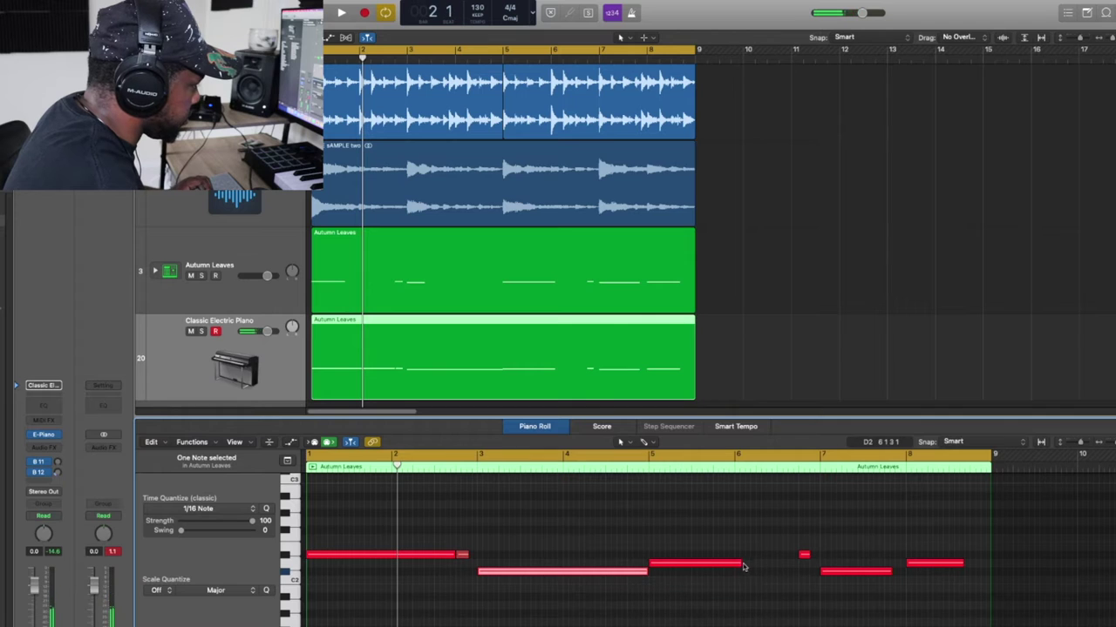
{"action": "left_click_drag", "start_coordinate": [744, 566], "coordinate": [796, 564]}
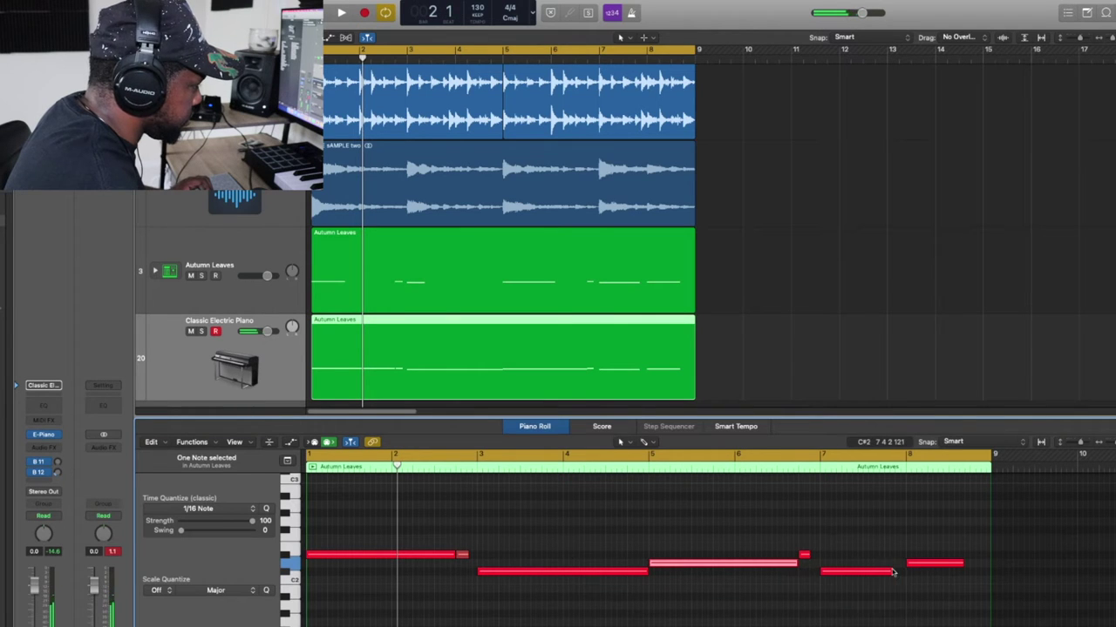
{"action": "left_click_drag", "start_coordinate": [890, 572], "coordinate": [989, 565]}
{"action": "key", "text": "space"}
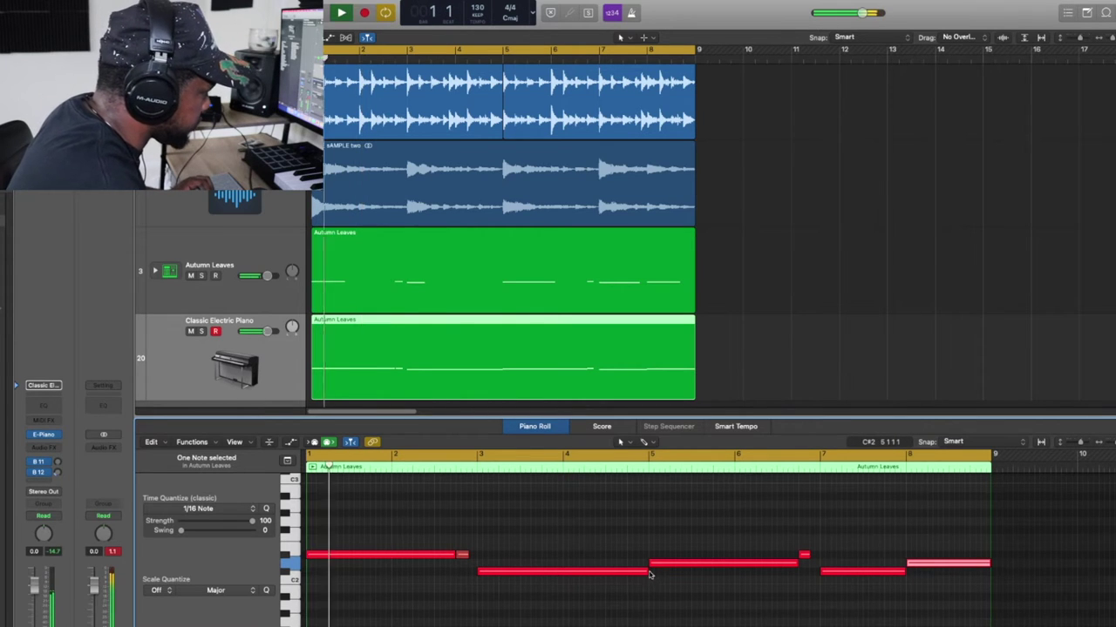
Step: Stop playback and move the long note at bar 5 up from D2 to A2
{"action": "key", "text": "space"}
{"action": "left_click", "coordinate": [700, 566]}
{"action": "left_click_drag", "start_coordinate": [700, 567], "coordinate": [704, 507]}
Step: Transpose all seven notes of the electric piano region up one octave and play the loop
{"action": "left_click_drag", "start_coordinate": [1040, 615], "coordinate": [279, 474]}
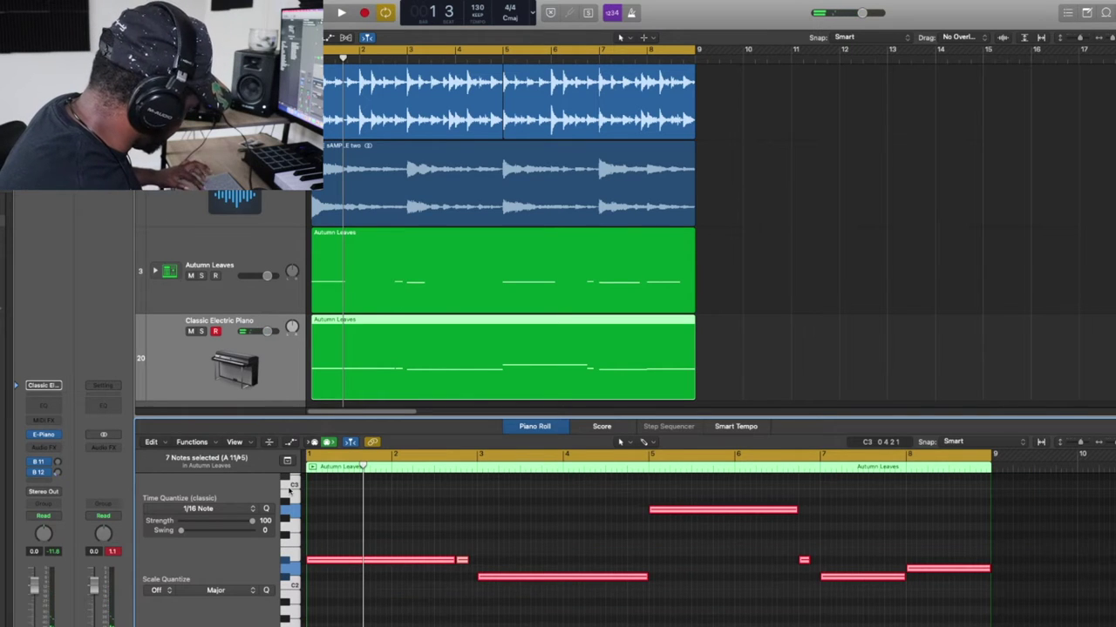
{"action": "key", "text": "alt+shift+Up"}
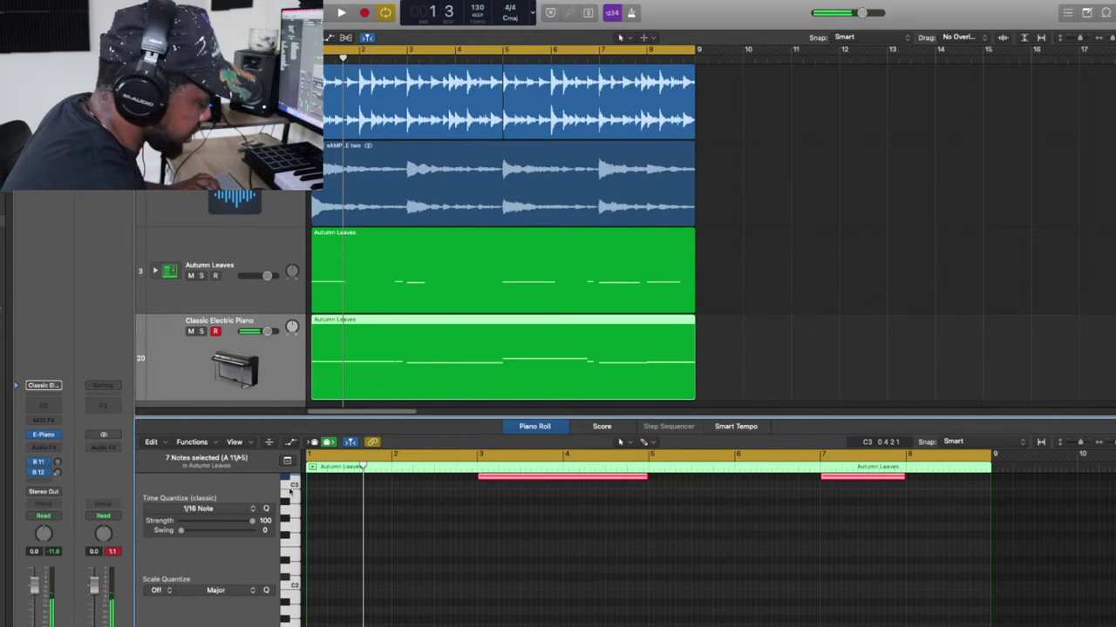
{"action": "scroll", "coordinate": [407, 482], "scroll_direction": "down", "scroll_amount": 1}
{"action": "key", "text": "space"}
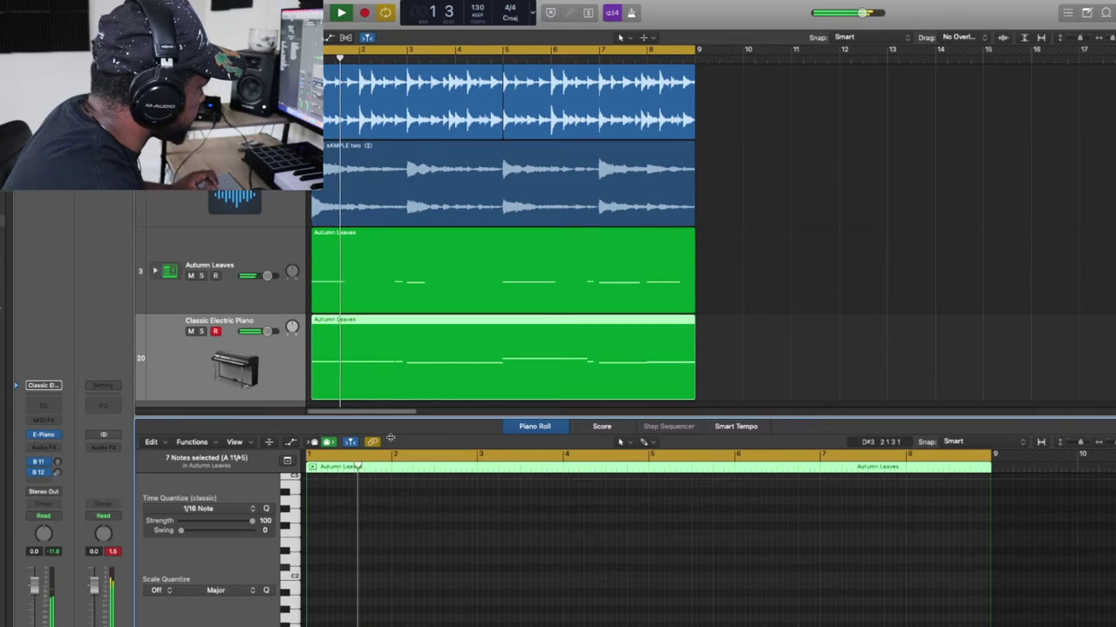
Step: Lower the Classic Electric Piano track's volume to -3.6 dB and reopen the Piano Roll to bring its notes into view
{"action": "left_click_drag", "start_coordinate": [268, 332], "coordinate": [261, 332]}
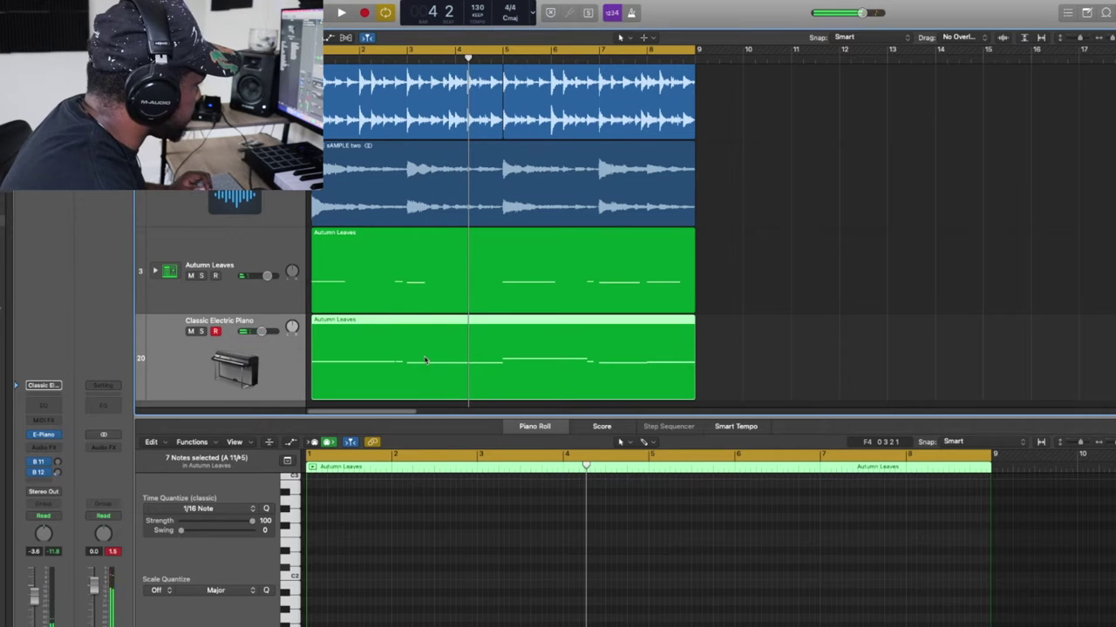
{"action": "key", "text": "e"}
{"action": "key", "text": "e"}
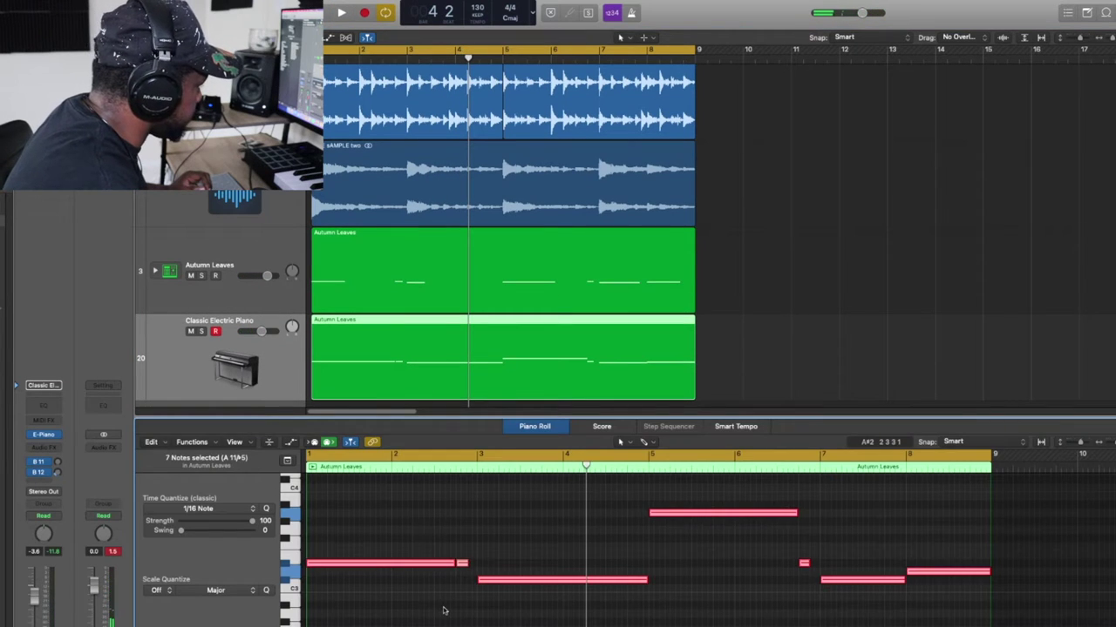
Step: Extend the two short notes before bars 3 and 7 up to those bars, checking the result by playback
{"action": "left_click_drag", "start_coordinate": [468, 564], "coordinate": [478, 566]}
{"action": "key", "text": "space"}
{"action": "left_click_drag", "start_coordinate": [807, 564], "coordinate": [818, 564]}
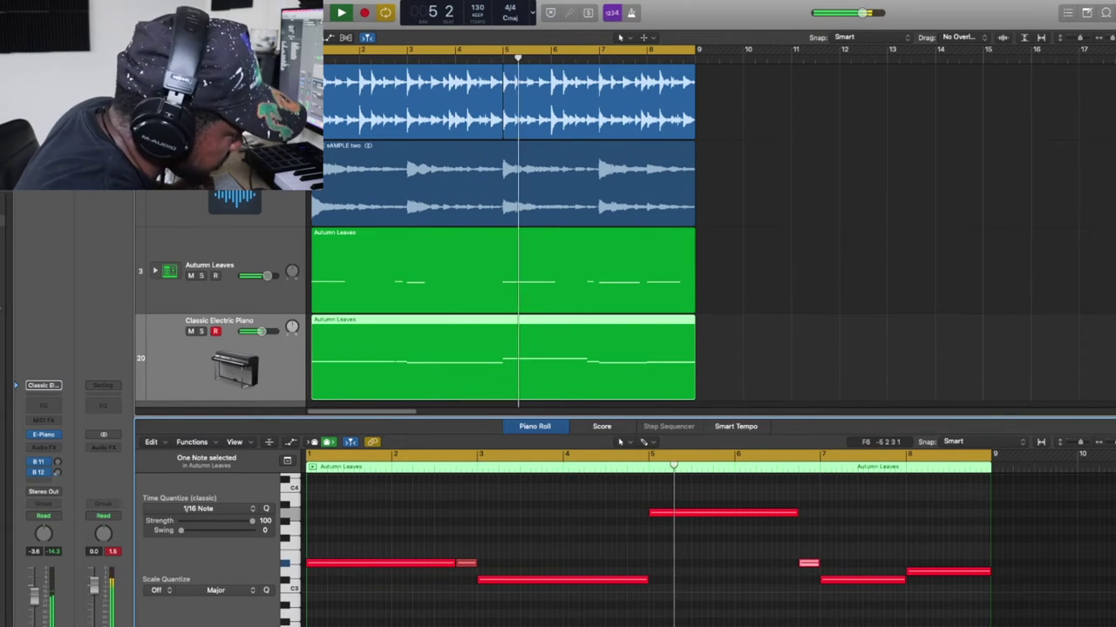
{"action": "key", "text": "space"}
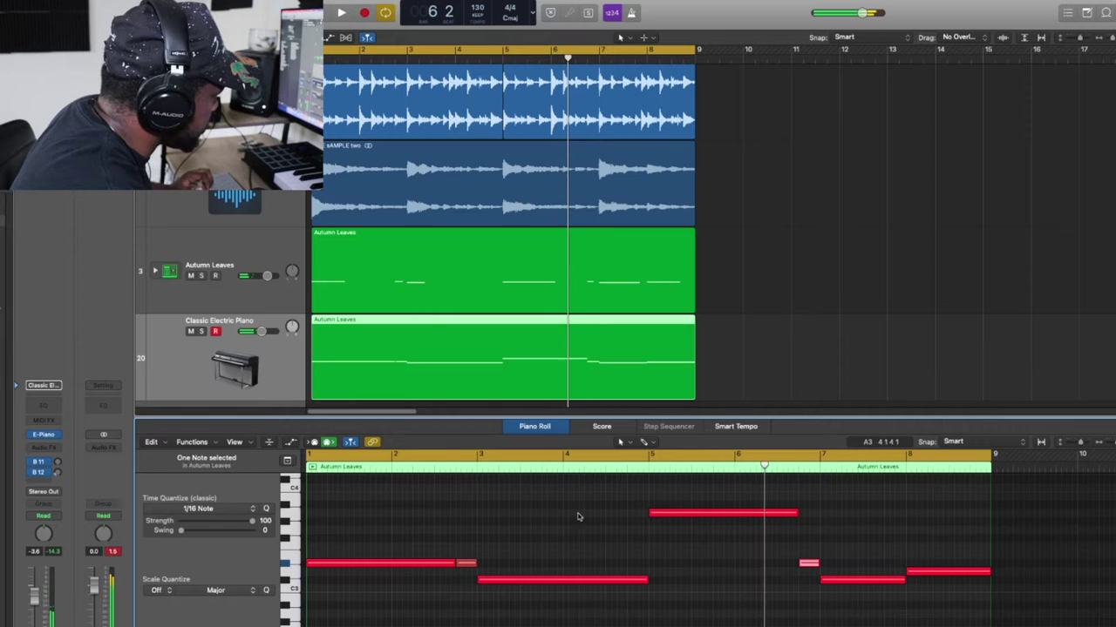
{"action": "scroll", "coordinate": [614, 555], "scroll_direction": "down", "scroll_amount": 3}
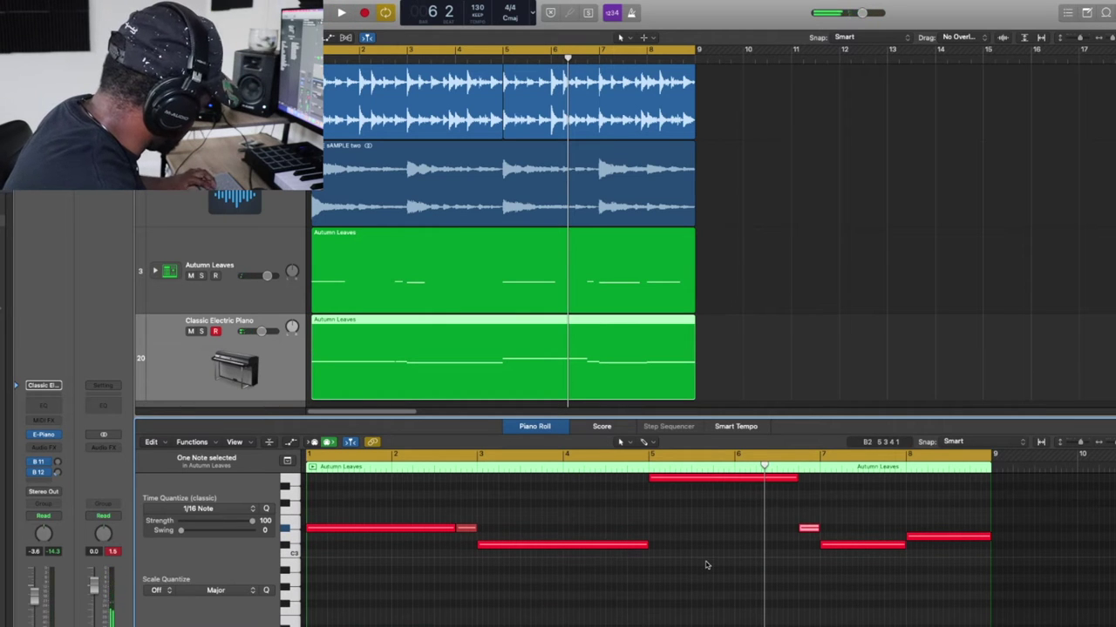
{"action": "key", "text": "a"}
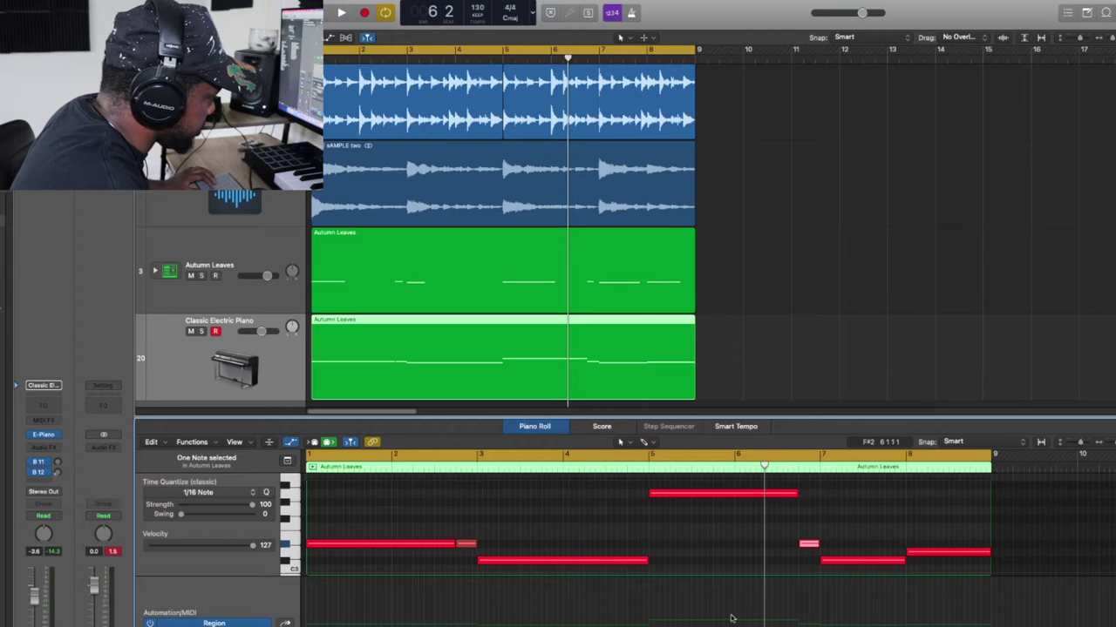
{"action": "left_click", "coordinate": [699, 622]}
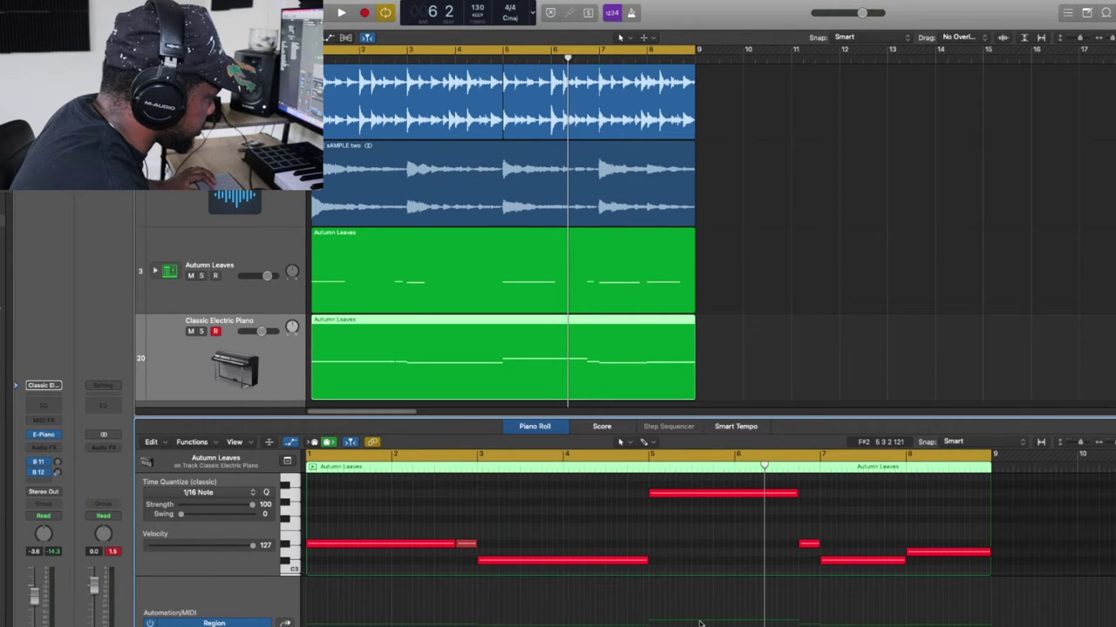
{"action": "scroll", "coordinate": [625, 624], "scroll_direction": "down", "scroll_amount": 2}
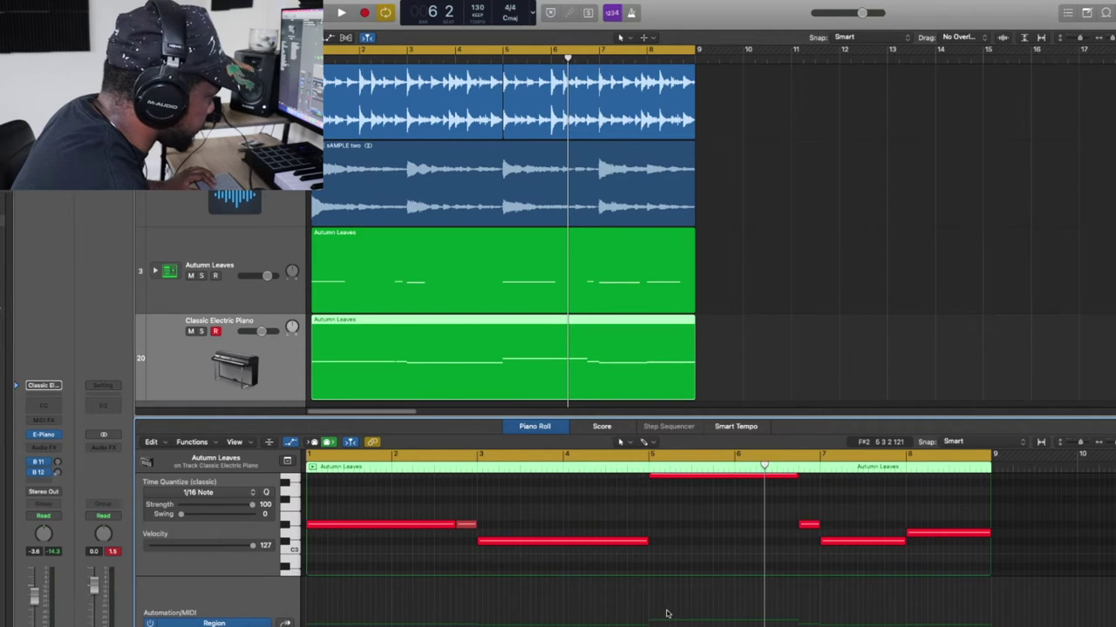
{"action": "scroll", "coordinate": [684, 597], "scroll_direction": "up", "scroll_amount": 10}
{"action": "scroll", "coordinate": [706, 577], "scroll_direction": "down", "scroll_amount": 3}
{"action": "left_click_drag", "start_coordinate": [706, 576], "coordinate": [695, 622]}
{"action": "scroll", "coordinate": [680, 615], "scroll_direction": "down", "scroll_amount": 5}
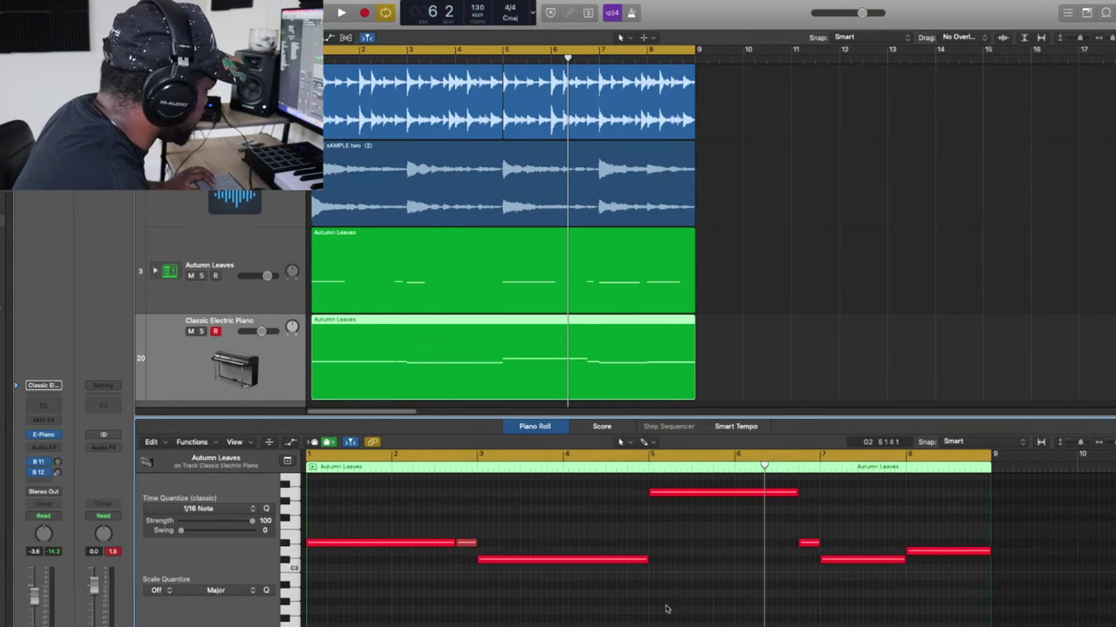
{"action": "left_click", "coordinate": [669, 494]}
{"action": "left_click", "coordinate": [290, 442]}
{"action": "left_click", "coordinate": [682, 621]}
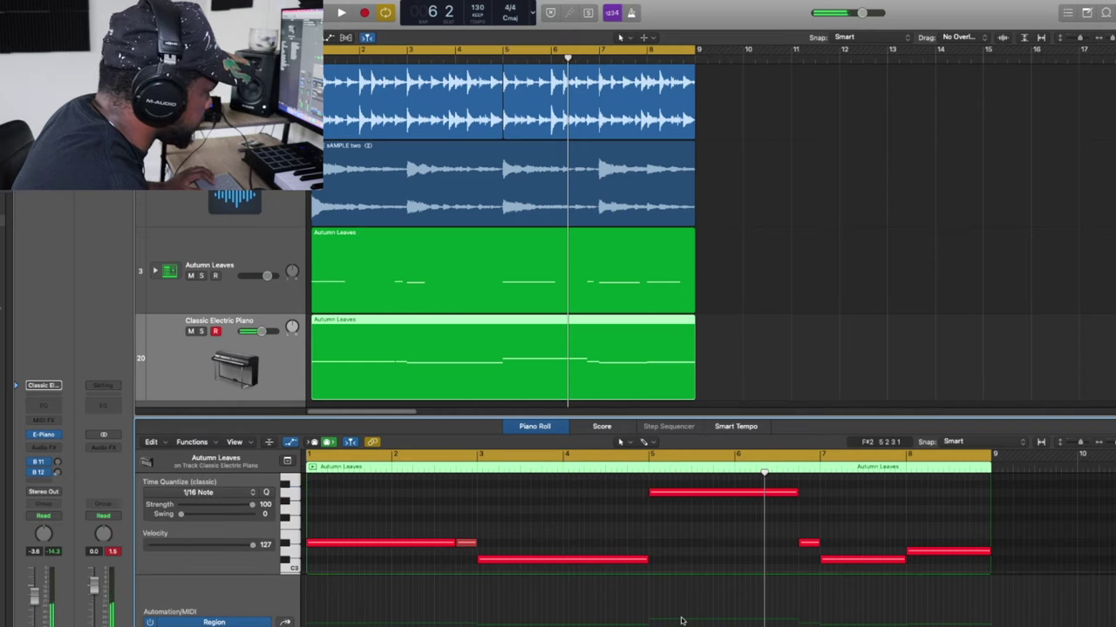
{"action": "key", "text": "a"}
Step: Play the loop while lowering the Classic Electric Piano track's volume to -7.6 dB, and stop playback
{"action": "key", "text": "space"}
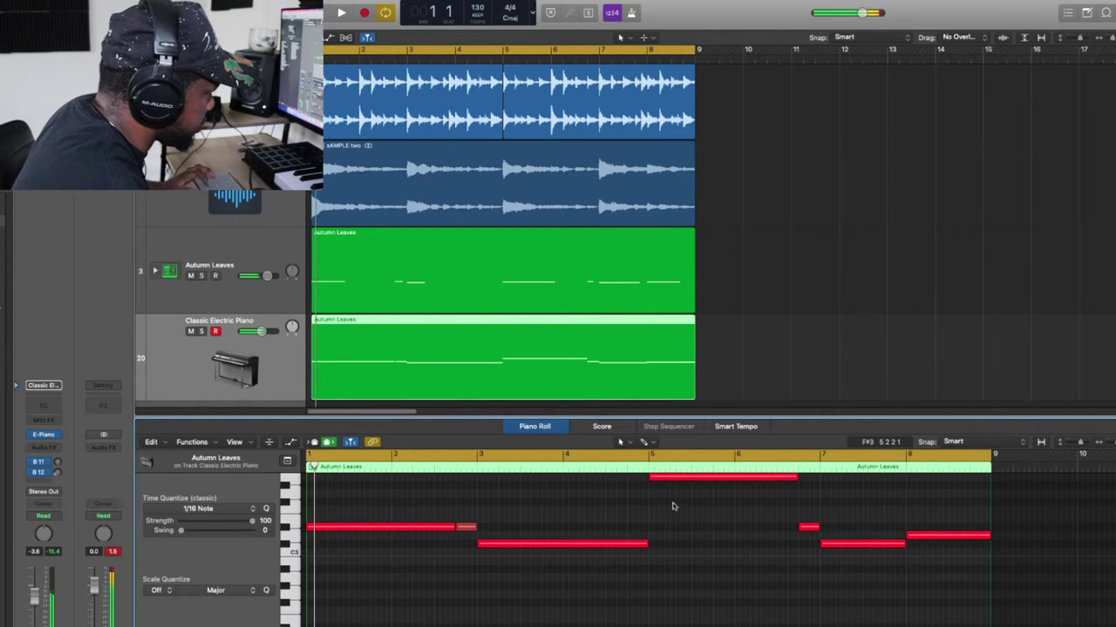
{"action": "key", "text": "space"}
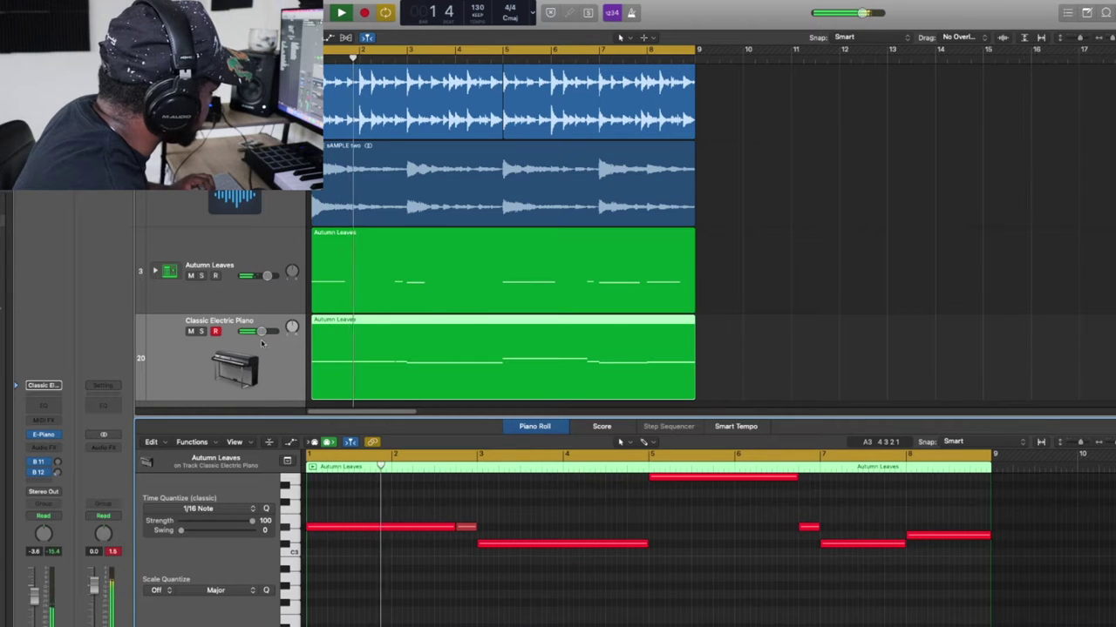
{"action": "left_click_drag", "start_coordinate": [261, 331], "coordinate": [255, 332]}
{"action": "scroll", "coordinate": [610, 547], "scroll_direction": "up", "scroll_amount": 4}
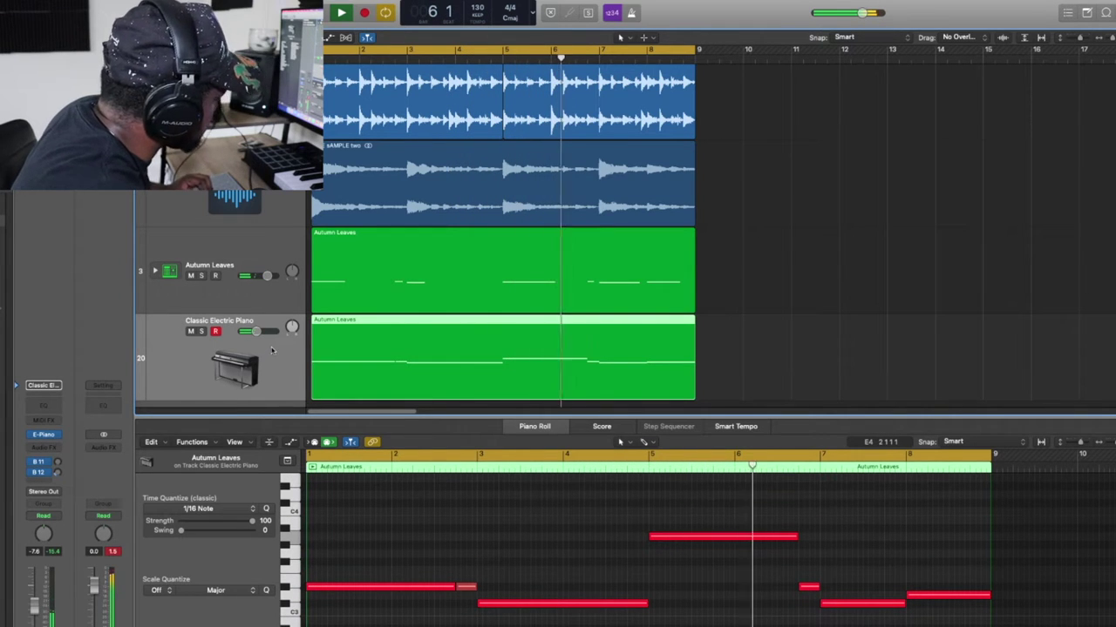
{"action": "key", "text": "space"}
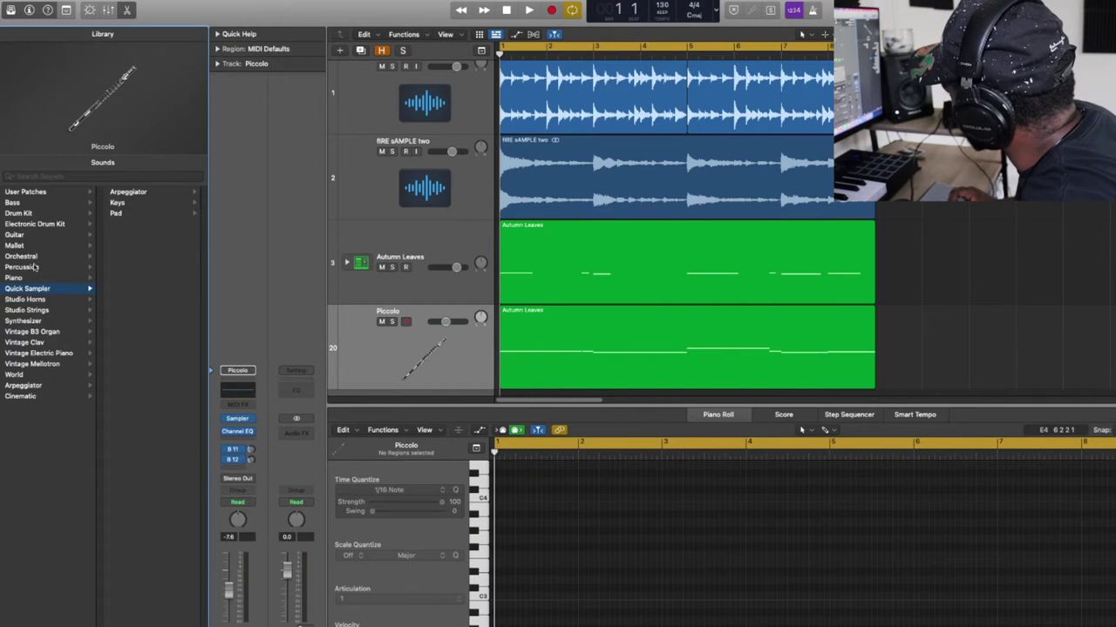
Step: Show the Orchestral Woodwinds sounds in the Library for the Piccolo track
{"action": "left_click", "coordinate": [33, 268]}
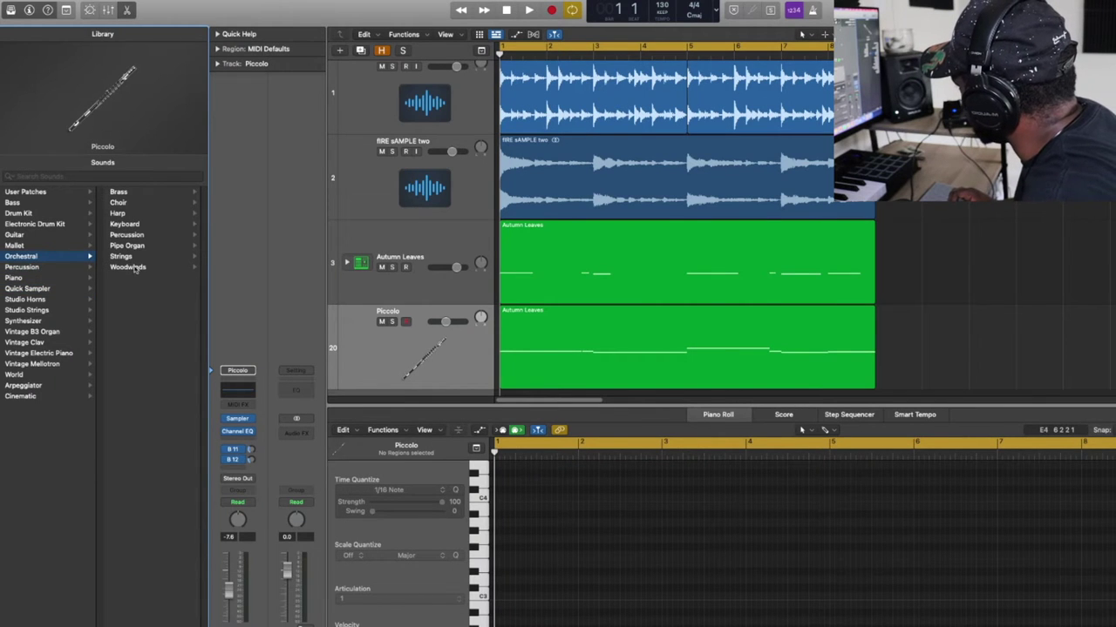
{"action": "left_click", "coordinate": [131, 268]}
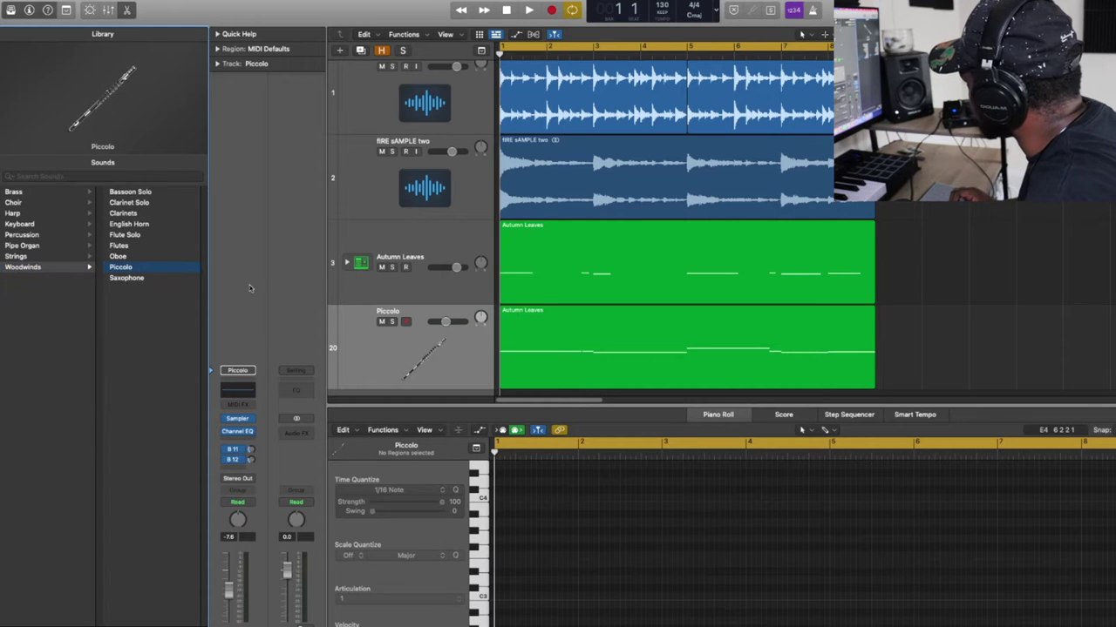
{"action": "scroll", "coordinate": [488, 331], "scroll_direction": "down", "scroll_amount": 1}
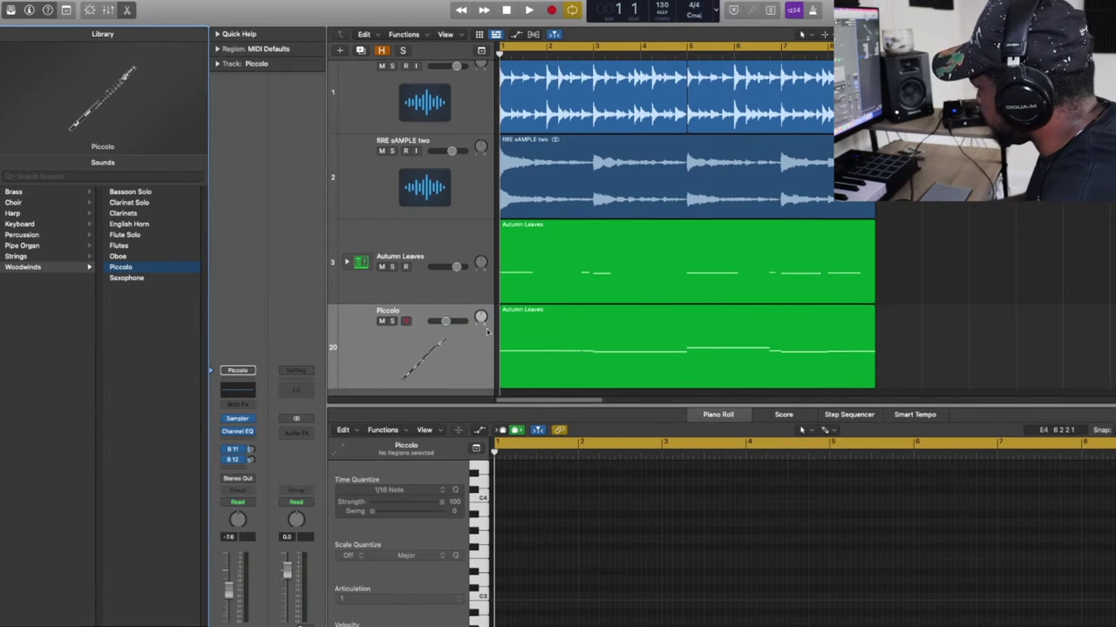
Step: Select the region on the Piccolo track, play the loop and lower the track's volume
{"action": "left_click", "coordinate": [612, 356]}
{"action": "key", "text": "space"}
{"action": "left_click_drag", "start_coordinate": [194, 215], "coordinate": [189, 216]}
{"action": "scroll", "coordinate": [882, 508], "scroll_direction": "down", "scroll_amount": 1}
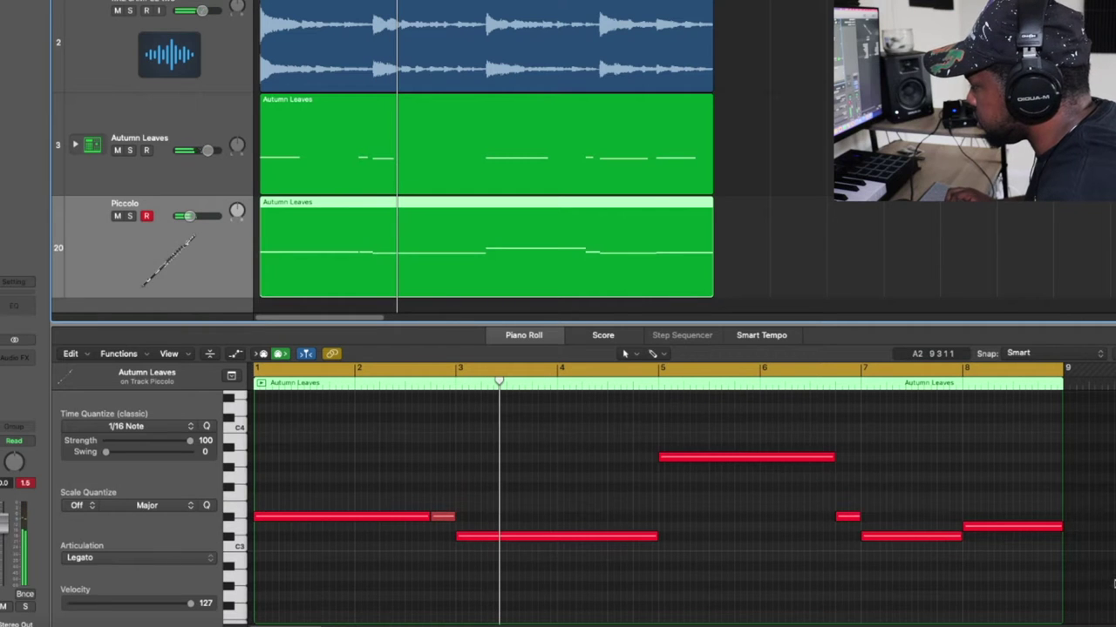
Step: Solo the Piccolo track, paste a copy of its seven notes at bar 1 and transpose the copies down one octave
{"action": "key", "text": "s"}
{"action": "left_click_drag", "start_coordinate": [1106, 573], "coordinate": [257, 424]}
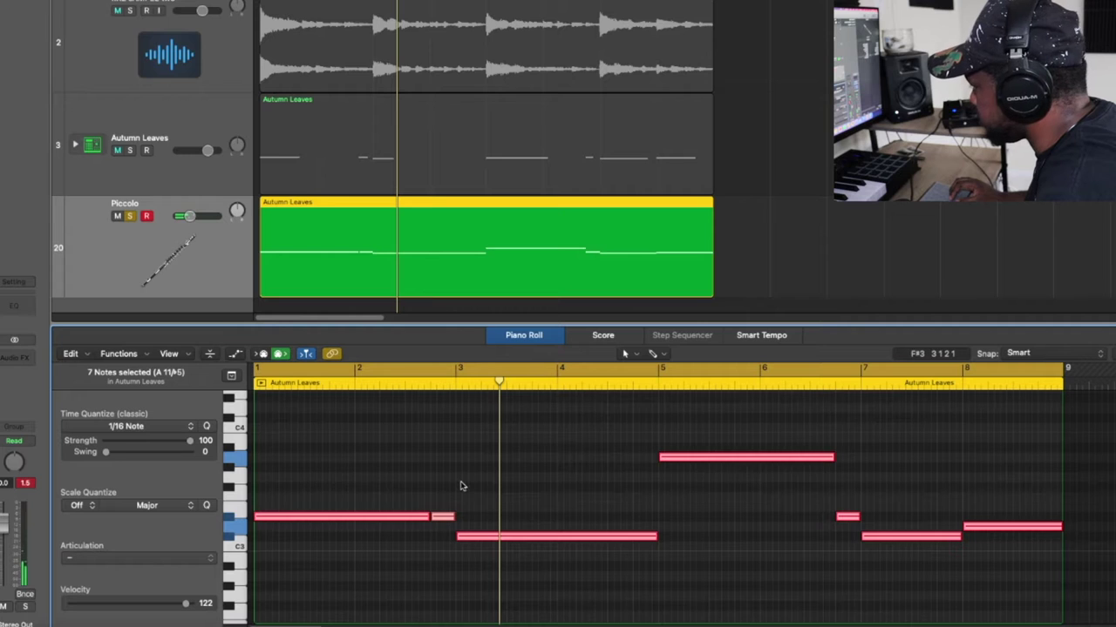
{"action": "scroll", "coordinate": [462, 486], "scroll_direction": "down", "scroll_amount": 3}
{"action": "key", "text": "Return"}
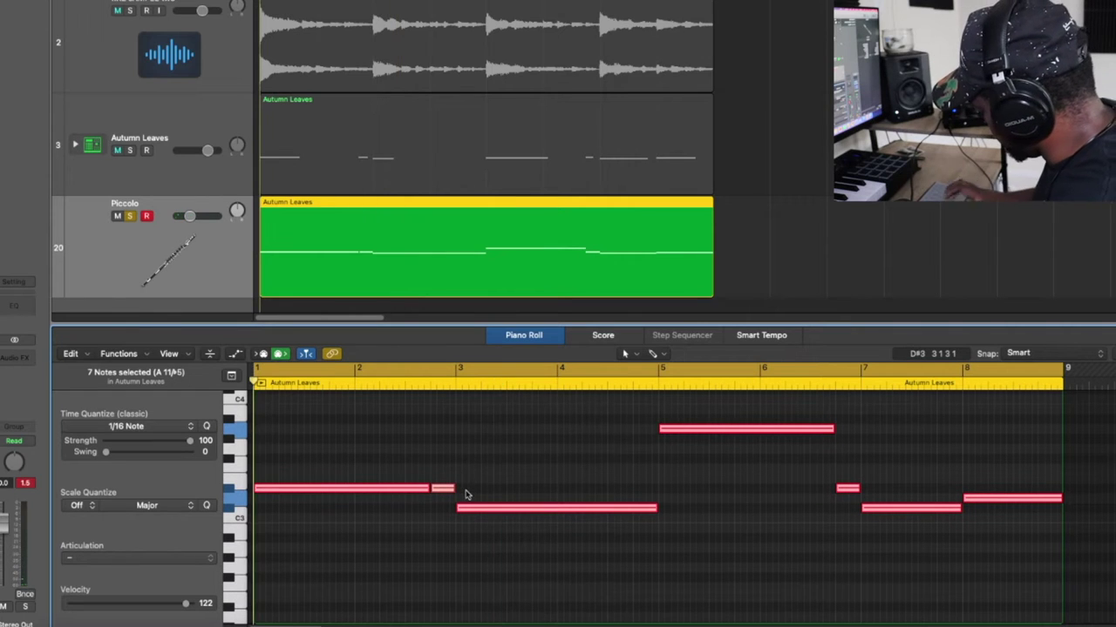
{"action": "key", "text": "super+v"}
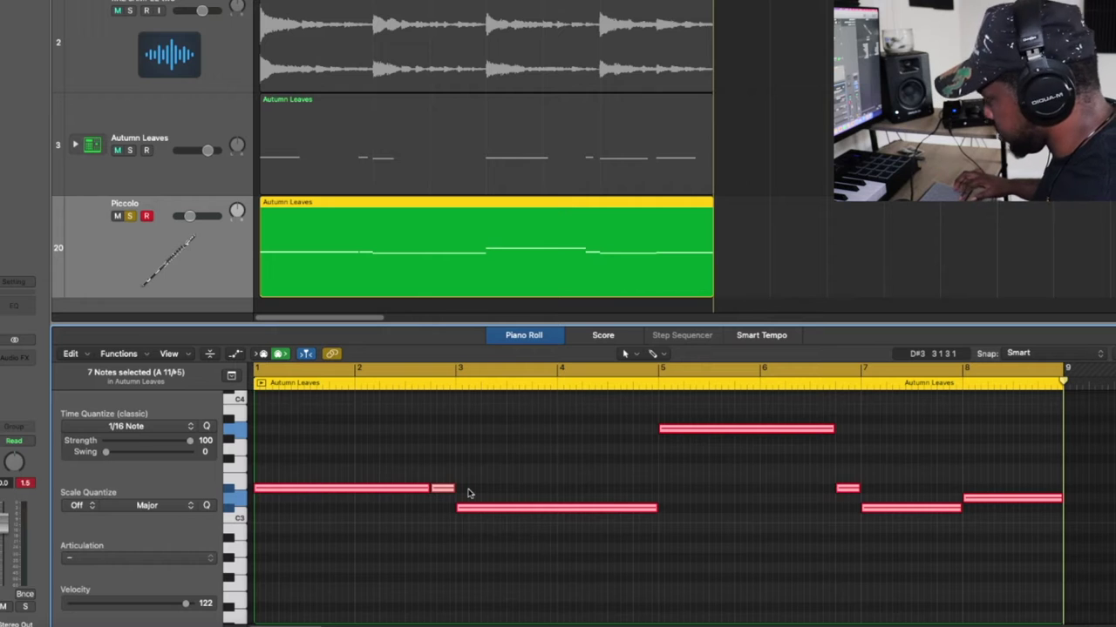
{"action": "key", "text": "alt+shift+Down"}
Step: Play the soloed Piccolo part from bar 1 and lower its track volume to -14.2 dB
{"action": "key", "text": "Return"}
{"action": "key", "text": "space"}
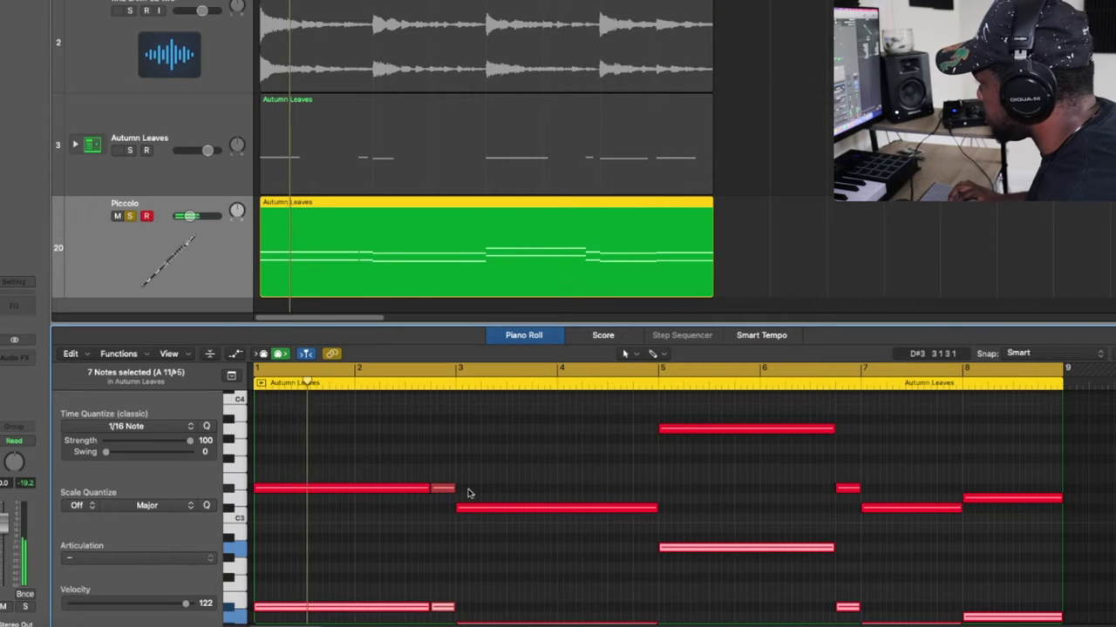
{"action": "left_click", "coordinate": [130, 256]}
{"action": "left_click_drag", "start_coordinate": [186, 218], "coordinate": [183, 219]}
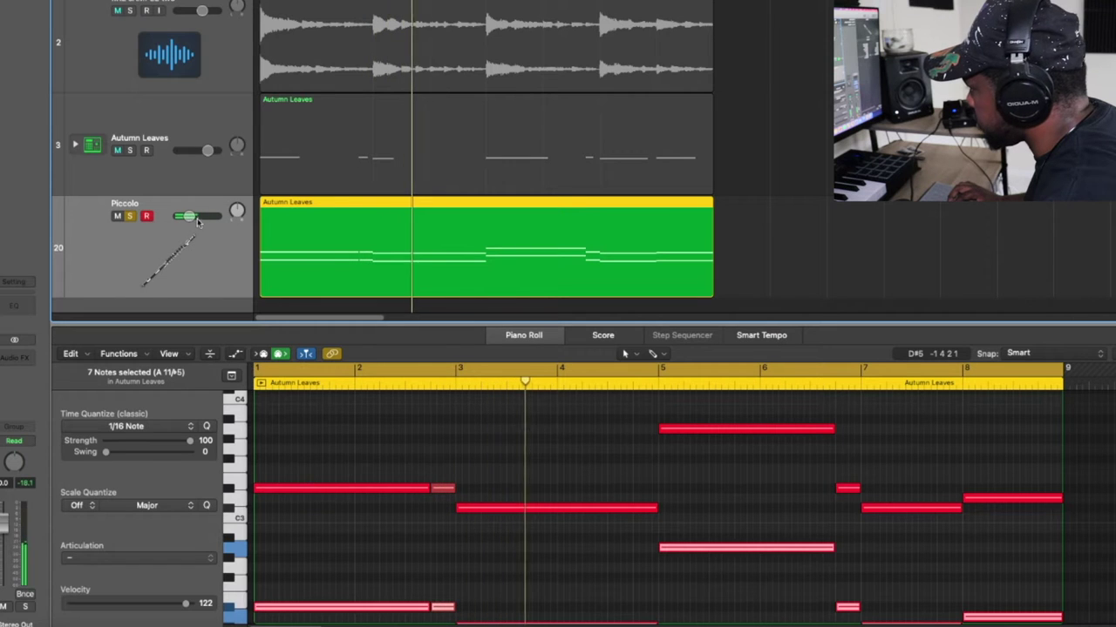
Step: Move both long notes at bar 8 up three semitones, to F3 and F2
{"action": "scroll", "coordinate": [629, 439], "scroll_direction": "down", "scroll_amount": 2}
{"action": "left_click_drag", "start_coordinate": [1026, 598], "coordinate": [998, 460]}
{"action": "left_click_drag", "start_coordinate": [1006, 584], "coordinate": [999, 549]}
{"action": "scroll", "coordinate": [929, 550], "scroll_direction": "up", "scroll_amount": 3}
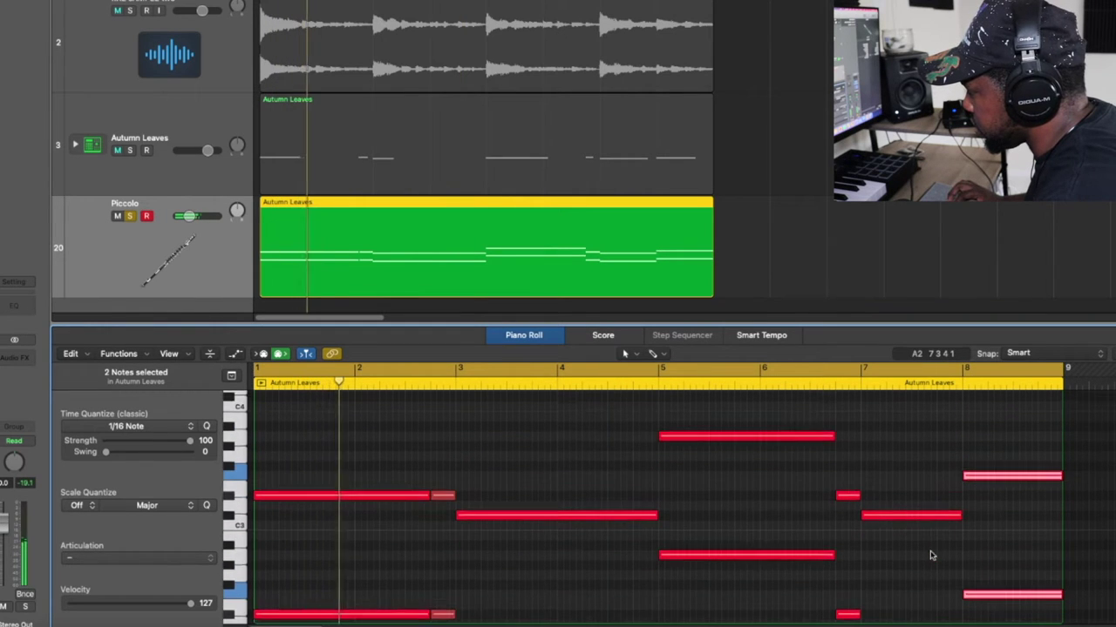
Step: Listen to the octave-layered Piccolo part soloed, against the full mix, and soloed again
{"action": "scroll", "coordinate": [913, 562], "scroll_direction": "down", "scroll_amount": 2}
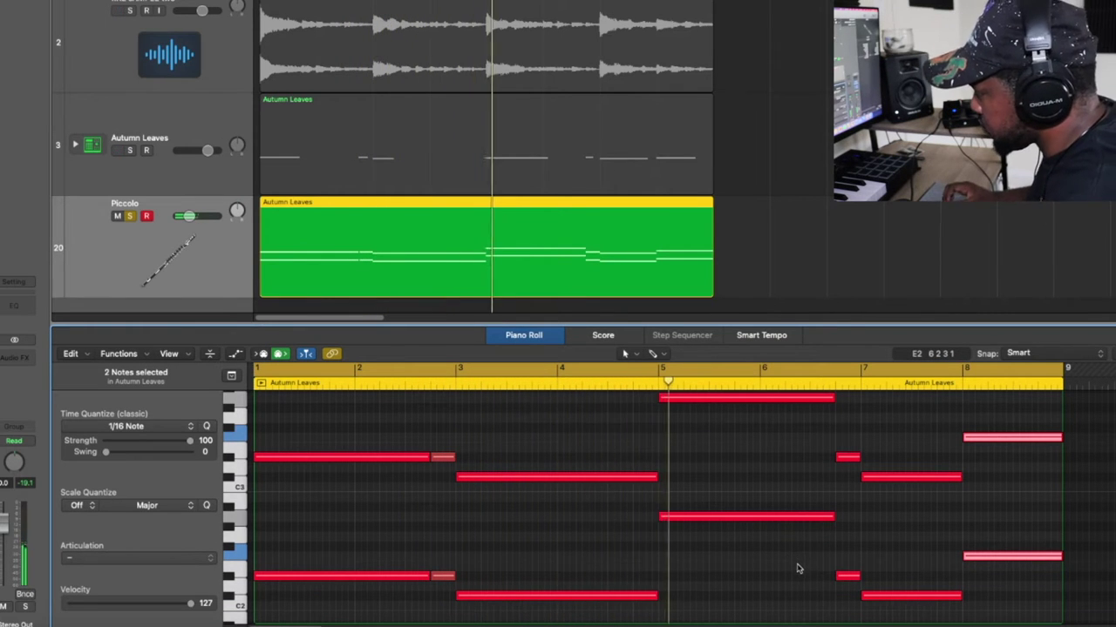
{"action": "scroll", "coordinate": [789, 562], "scroll_direction": "up", "scroll_amount": 1}
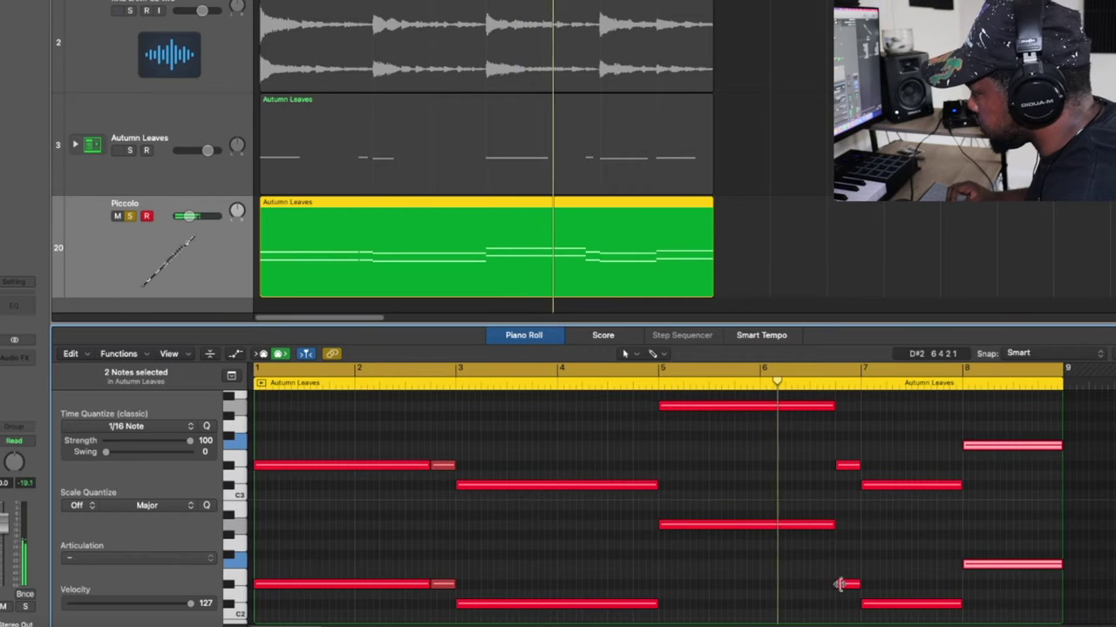
{"action": "scroll", "coordinate": [841, 584], "scroll_direction": "down", "scroll_amount": 1}
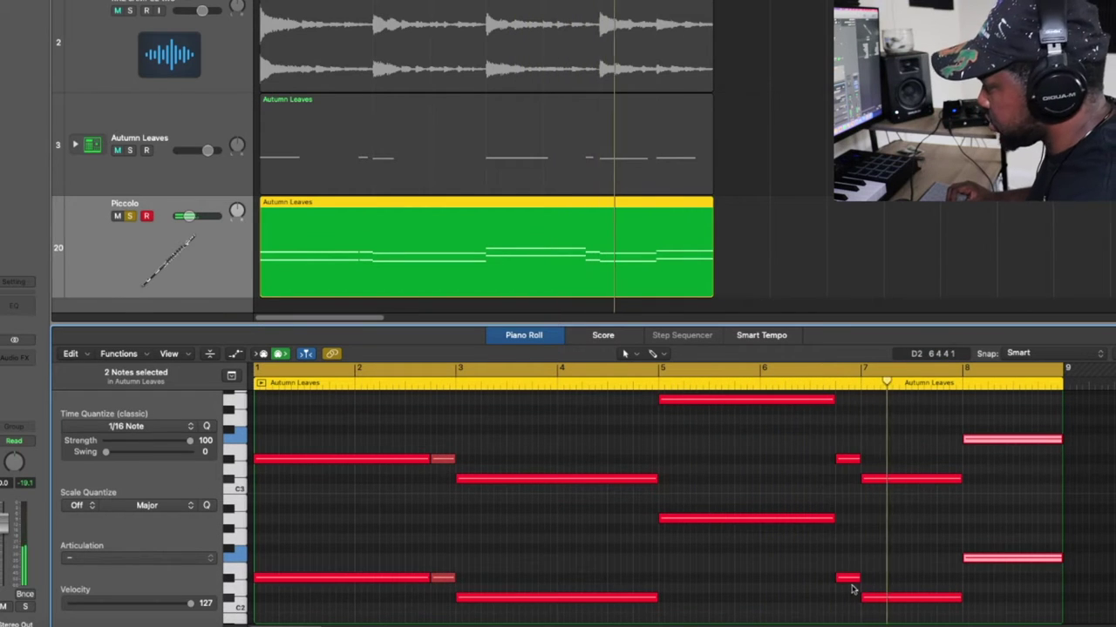
{"action": "scroll", "coordinate": [852, 590], "scroll_direction": "down", "scroll_amount": 1}
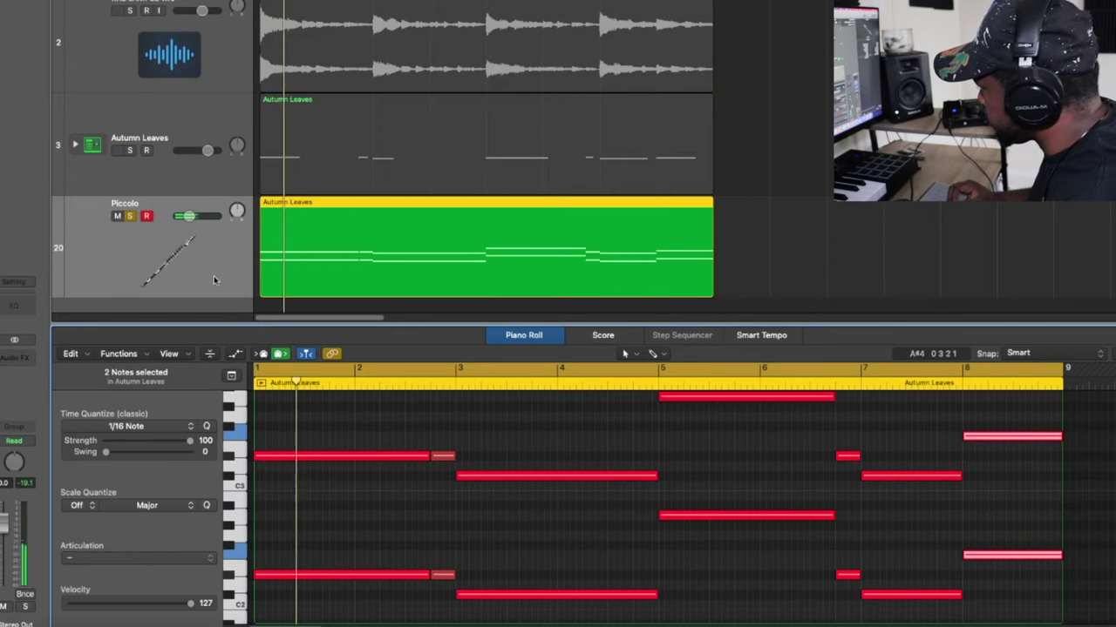
{"action": "left_click", "coordinate": [130, 216]}
{"action": "scroll", "coordinate": [134, 250], "scroll_direction": "down", "scroll_amount": 1}
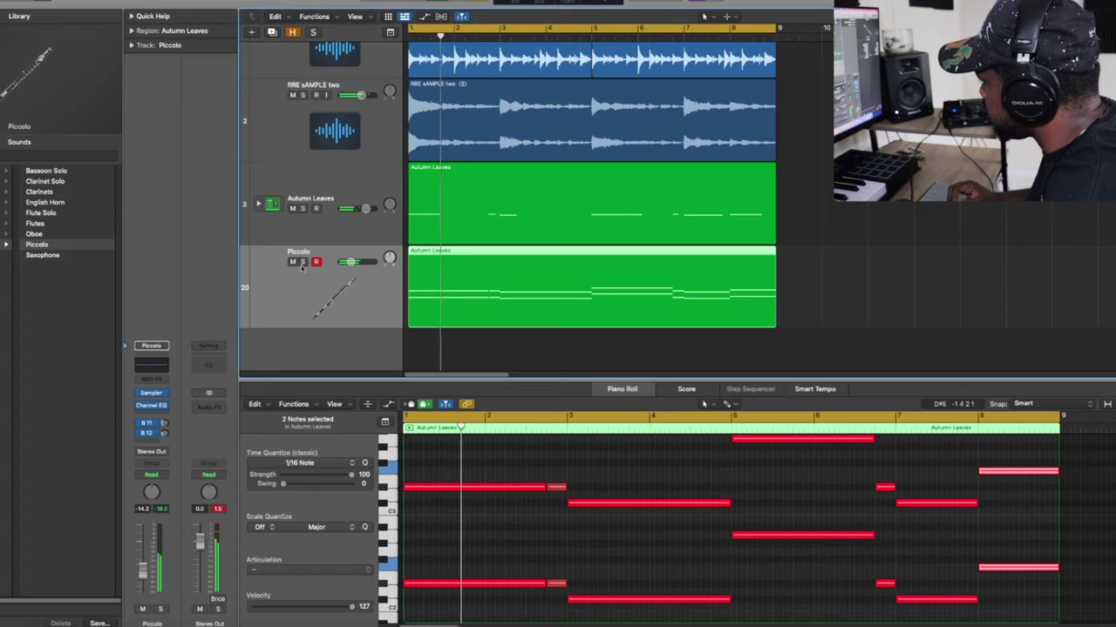
{"action": "left_click", "coordinate": [302, 262]}
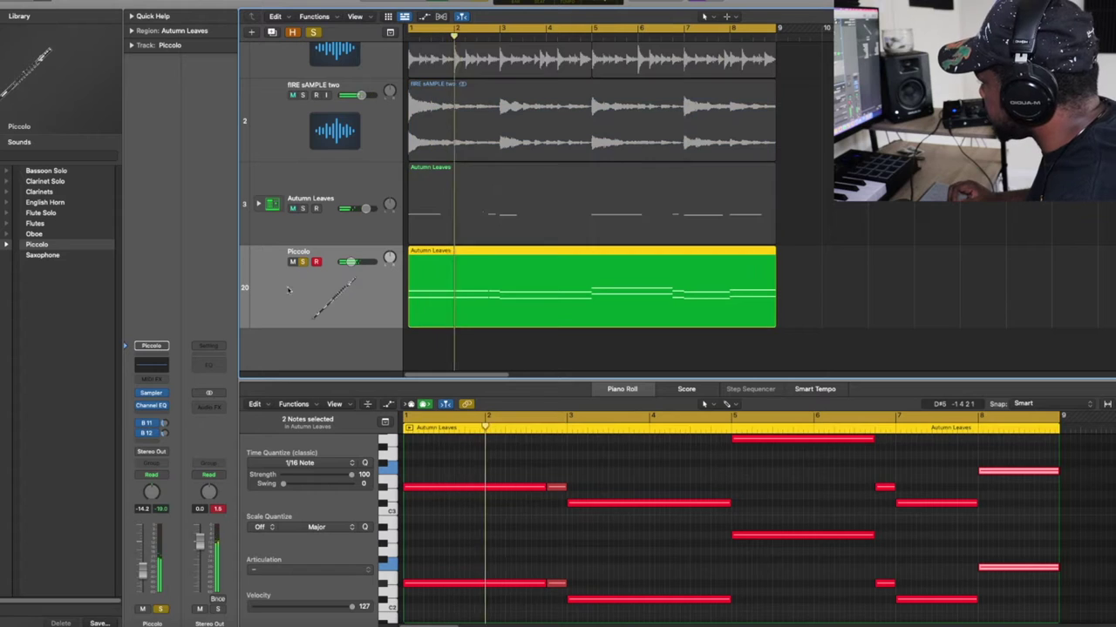
Step: Enable the high-cut band in the Piccolo track's Channel EQ at 1820 Hz with a 24 dB/Oct slope and a Q of 0.83
{"action": "key", "text": "v"}
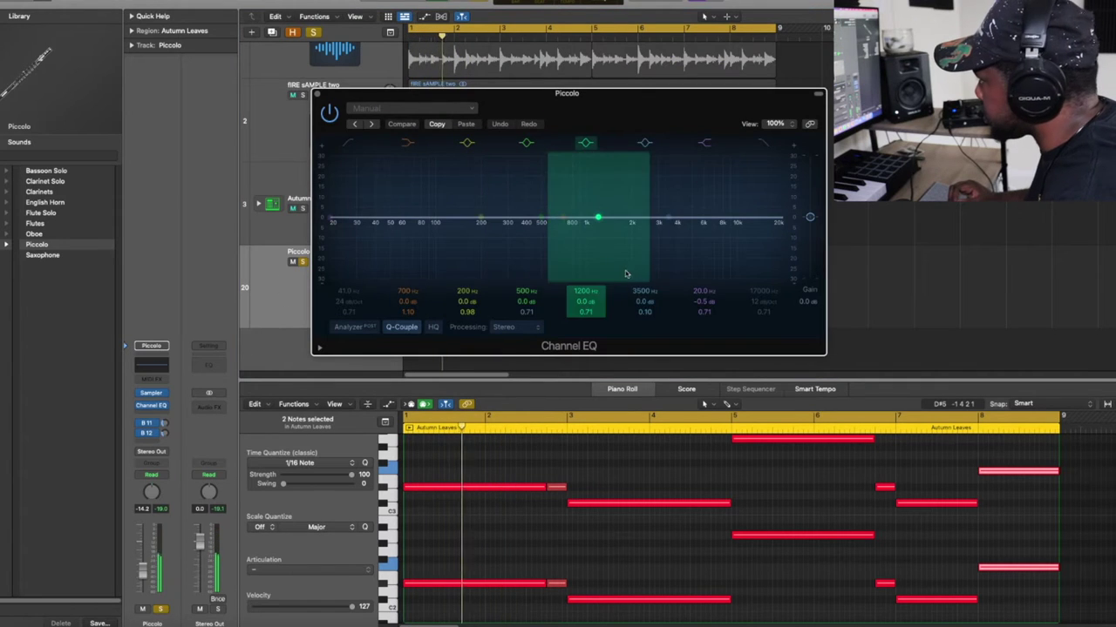
{"action": "left_click", "coordinate": [760, 146]}
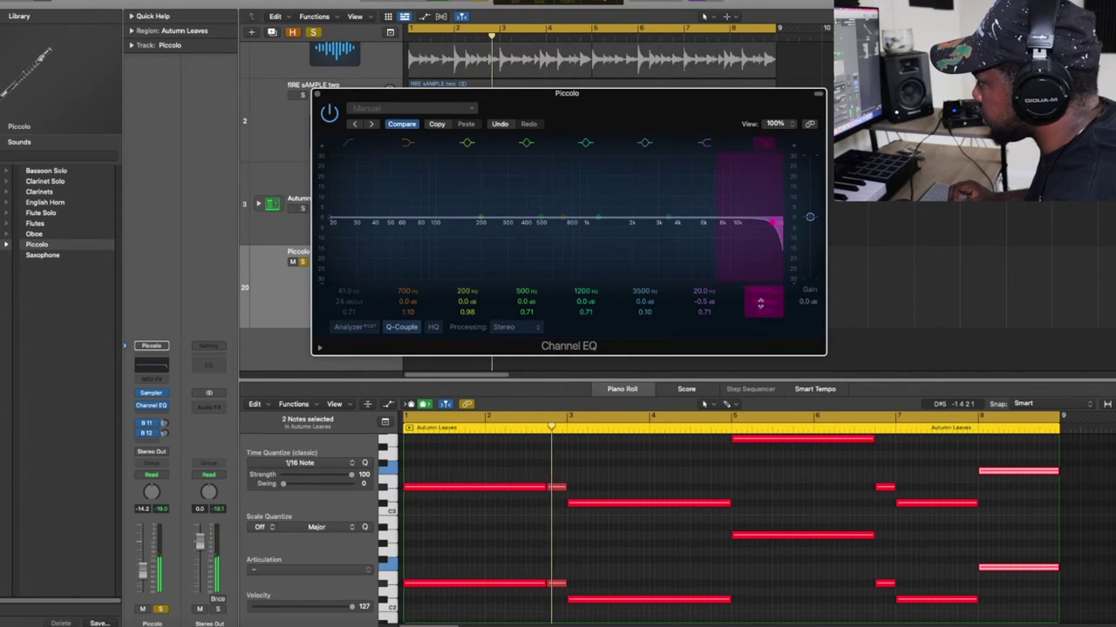
{"action": "left_click_drag", "start_coordinate": [763, 296], "coordinate": [764, 352]}
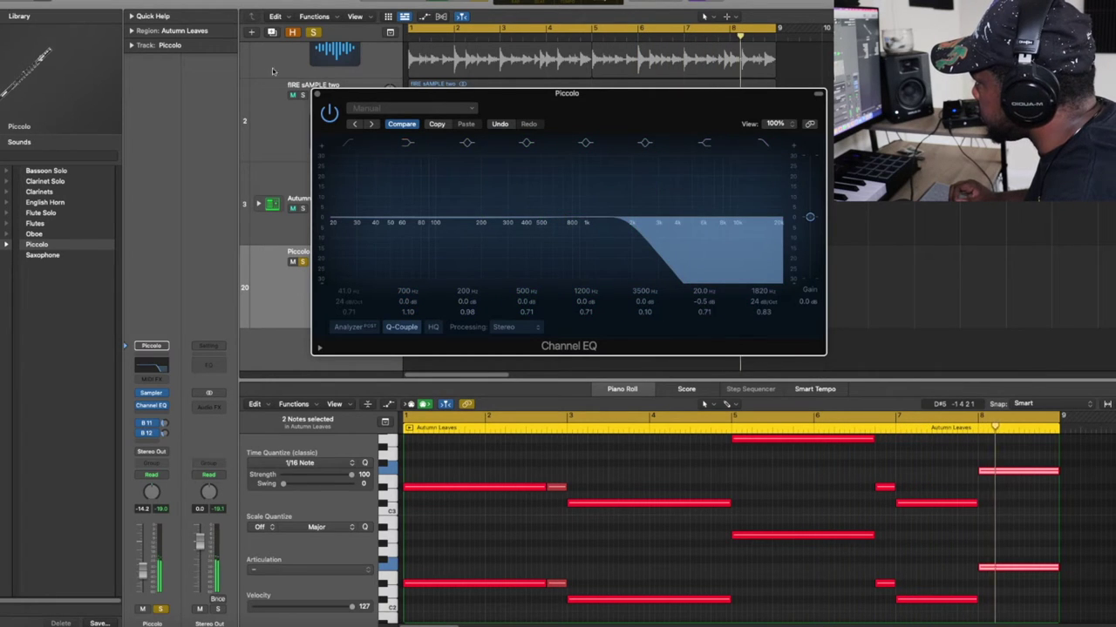
{"action": "left_click", "coordinate": [319, 96]}
{"action": "left_click", "coordinate": [318, 96]}
Step: Select the Autumn Leaves track, clear the Piccolo solo and play the full mix from the start
{"action": "left_click", "coordinate": [526, 185]}
{"action": "left_click", "coordinate": [331, 228]}
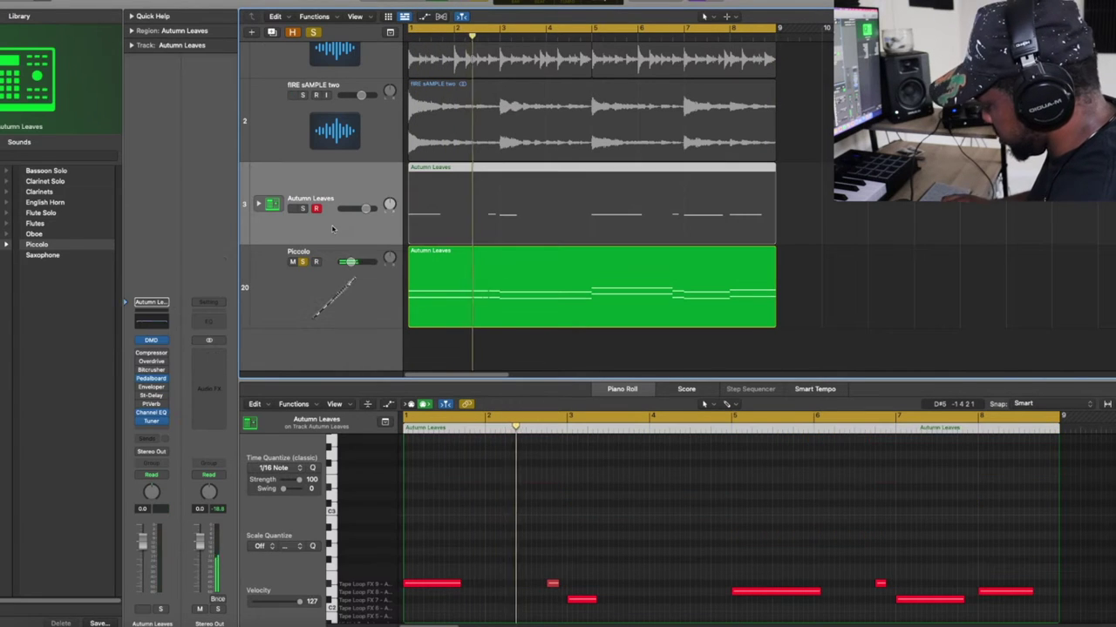
{"action": "key", "text": "Return"}
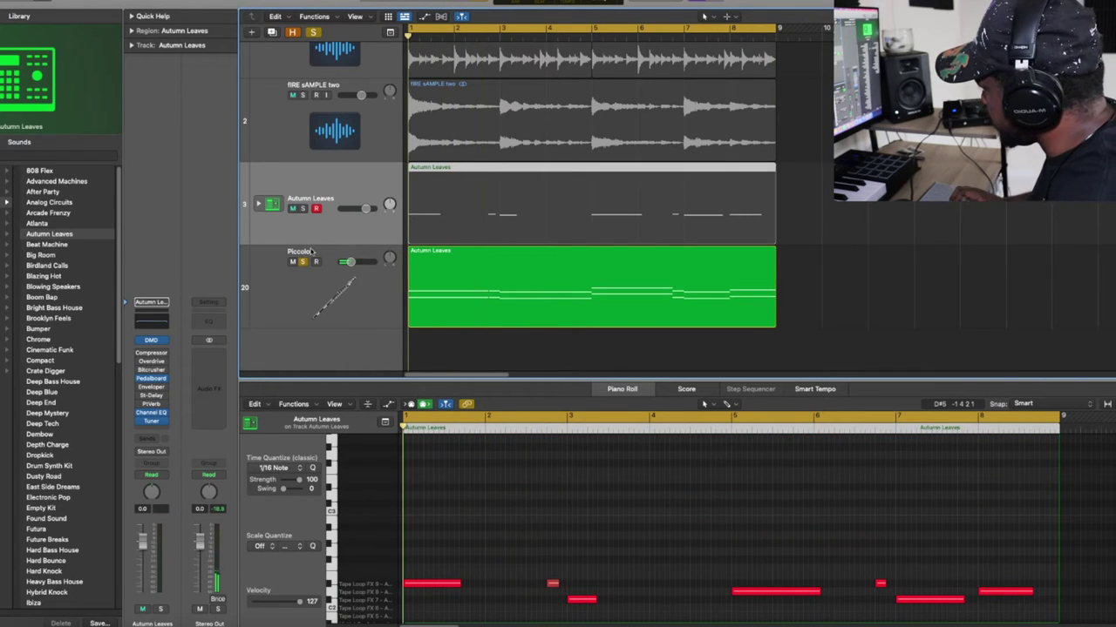
{"action": "key", "text": "super+a"}
{"action": "key", "text": "space"}
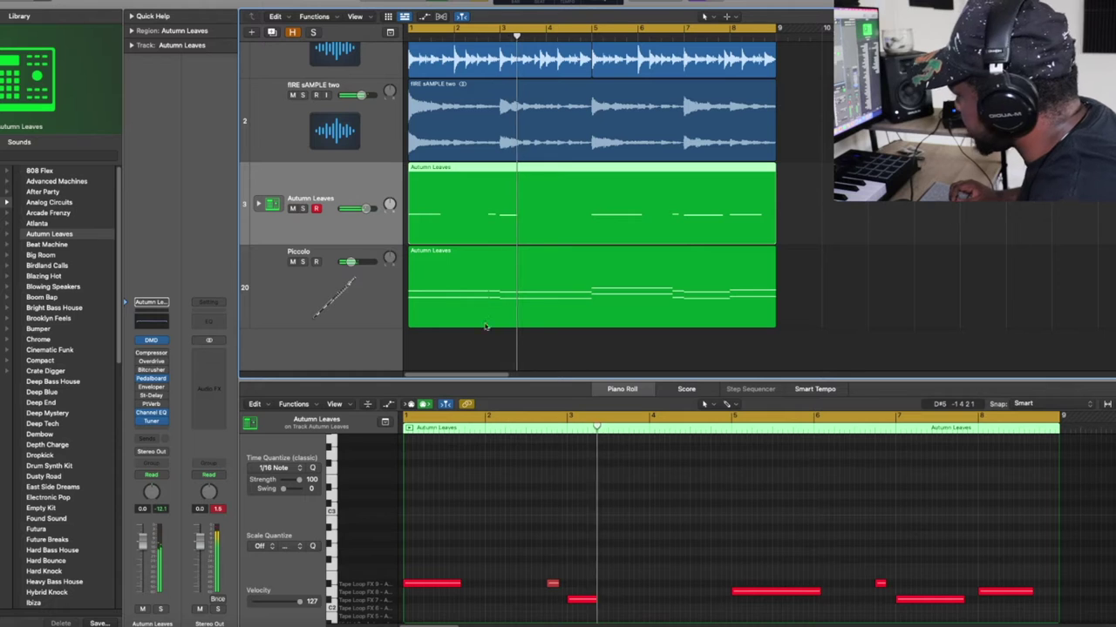
Step: Select the Piccolo region for editing in the Piano Roll, hide the Library and clear the note selection
{"action": "scroll", "coordinate": [530, 521], "scroll_direction": "down", "scroll_amount": 3}
{"action": "left_click", "coordinate": [558, 318]}
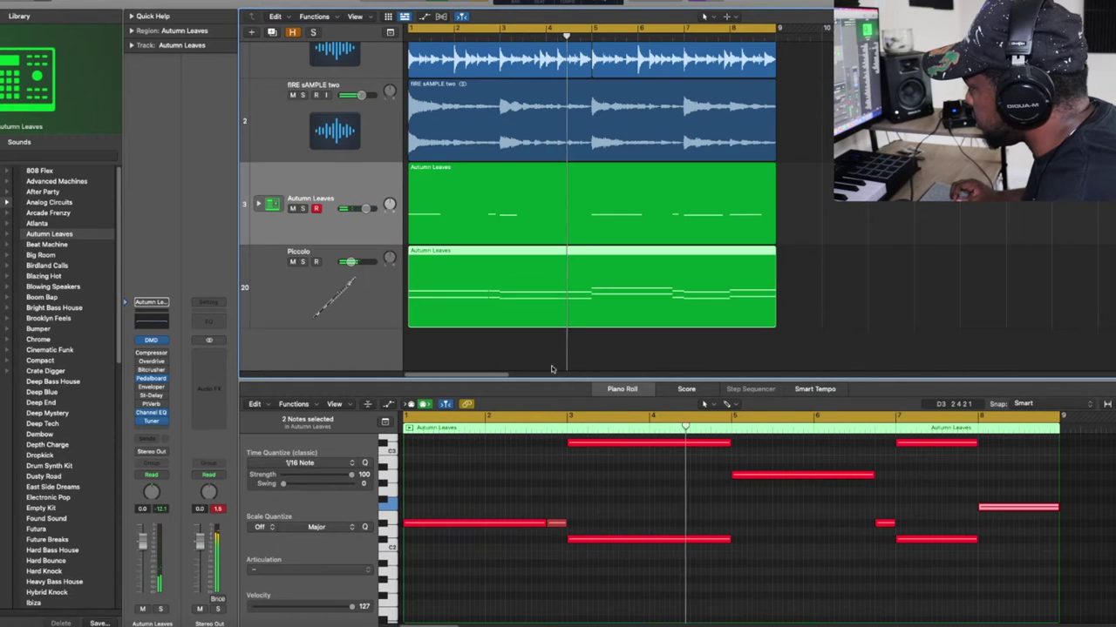
{"action": "scroll", "coordinate": [589, 471], "scroll_direction": "up", "scroll_amount": 1}
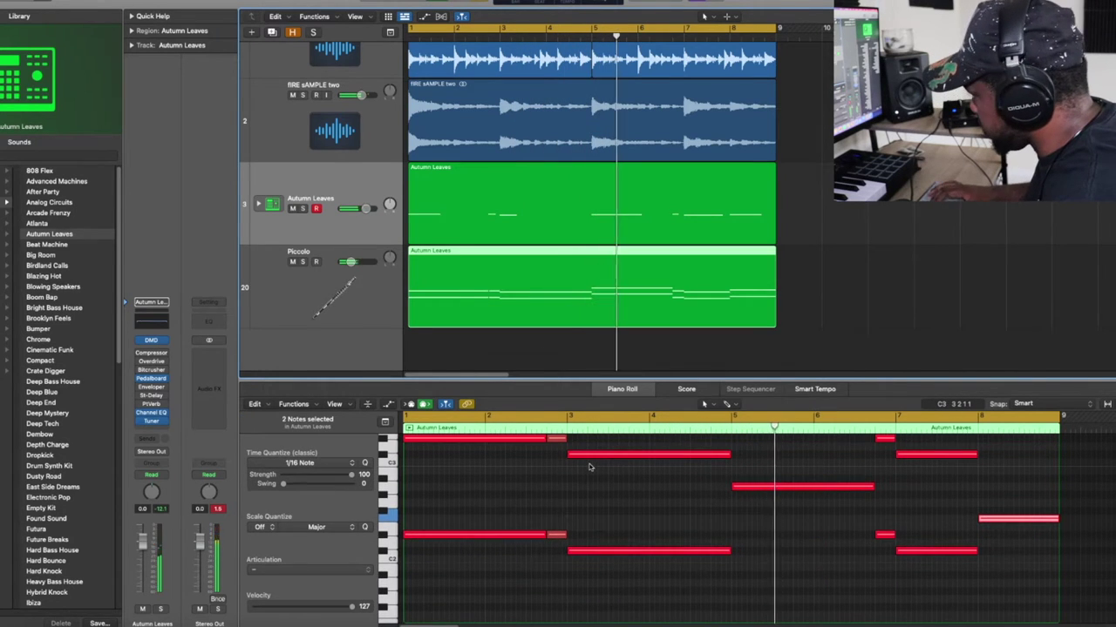
{"action": "key", "text": "y"}
{"action": "left_click", "coordinate": [796, 513]}
{"action": "scroll", "coordinate": [797, 511], "scroll_direction": "up", "scroll_amount": 3}
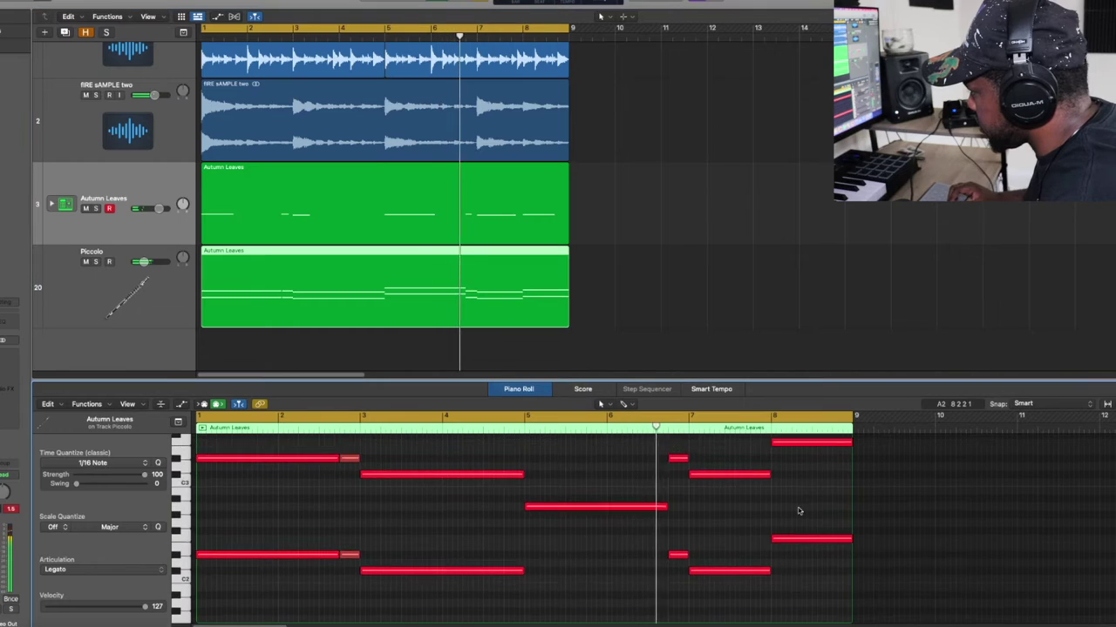
{"action": "scroll", "coordinate": [797, 510], "scroll_direction": "up", "scroll_amount": 4}
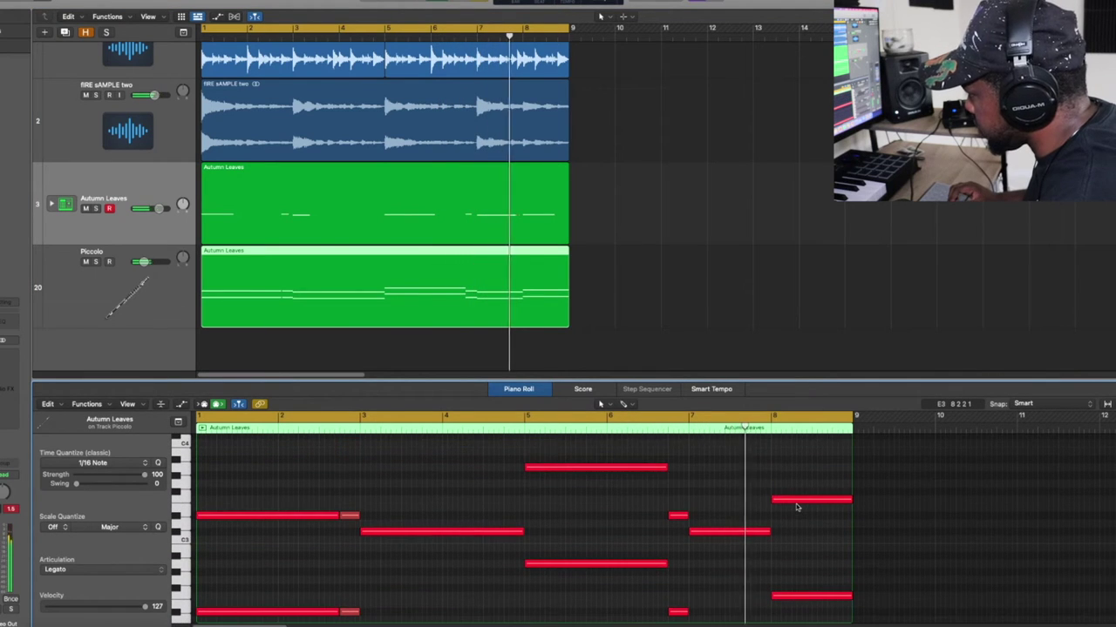
{"action": "scroll", "coordinate": [727, 493], "scroll_direction": "down", "scroll_amount": 4}
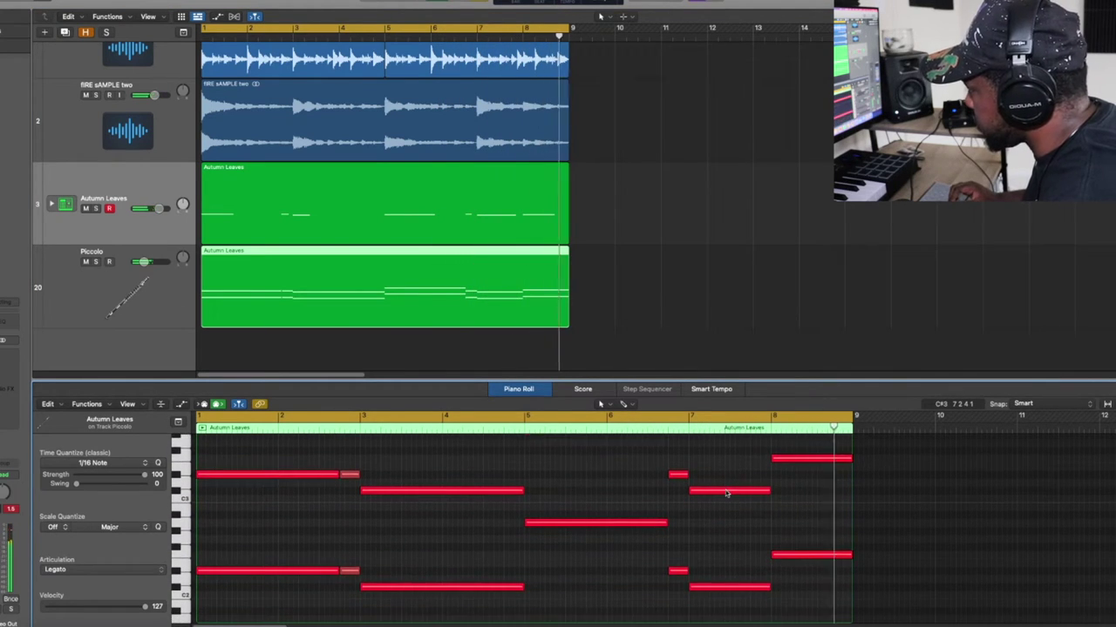
{"action": "scroll", "coordinate": [725, 493], "scroll_direction": "down", "scroll_amount": 2}
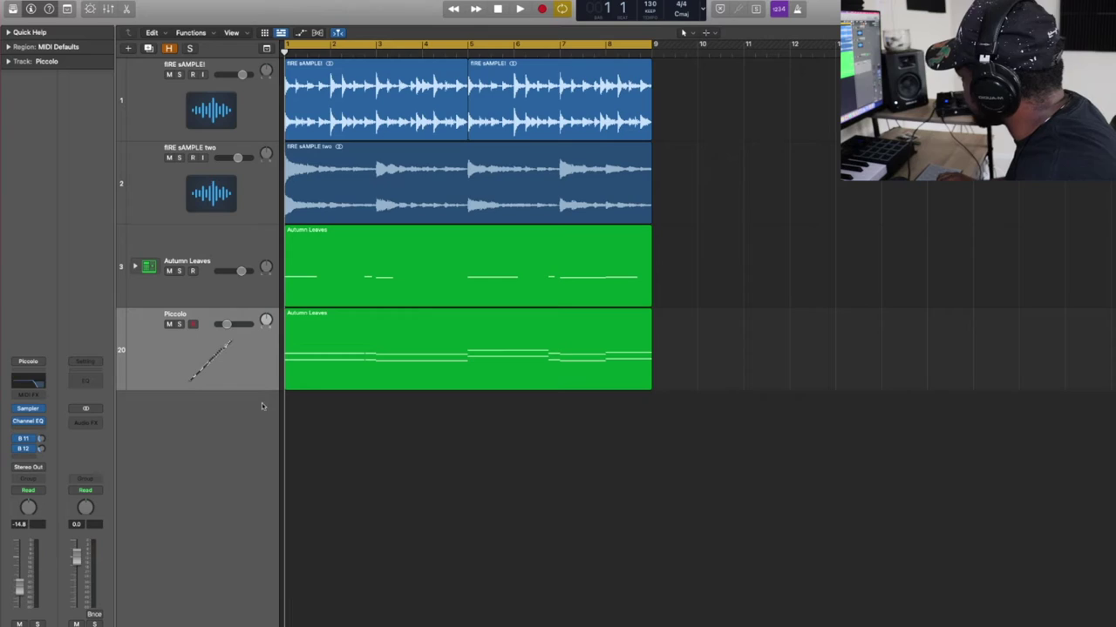
Step: Add a software instrument track below the Piccolo and copy the Piccolo region onto it at bar 1
{"action": "left_click", "coordinate": [125, 0]}
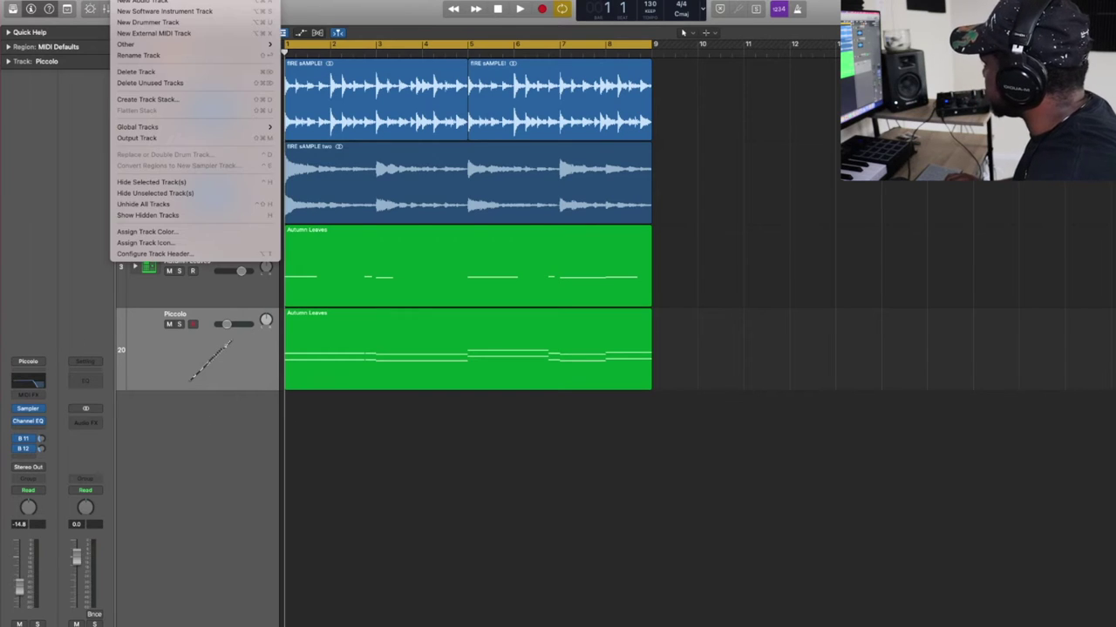
{"action": "left_click", "coordinate": [139, 10]}
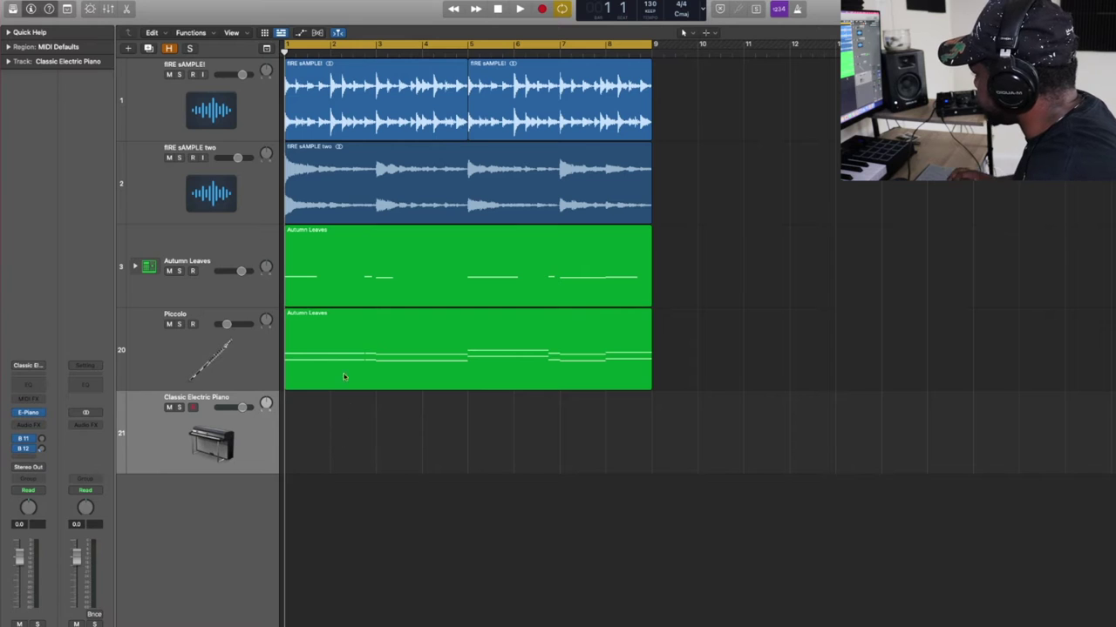
{"action": "left_click", "coordinate": [344, 376]}
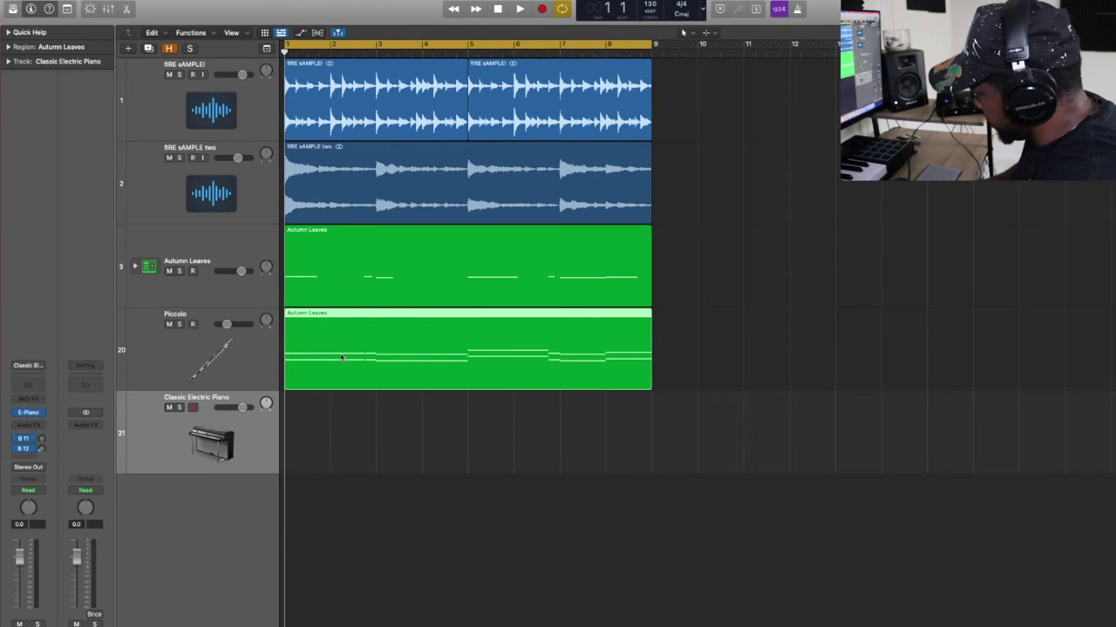
{"action": "key", "text": "super+v"}
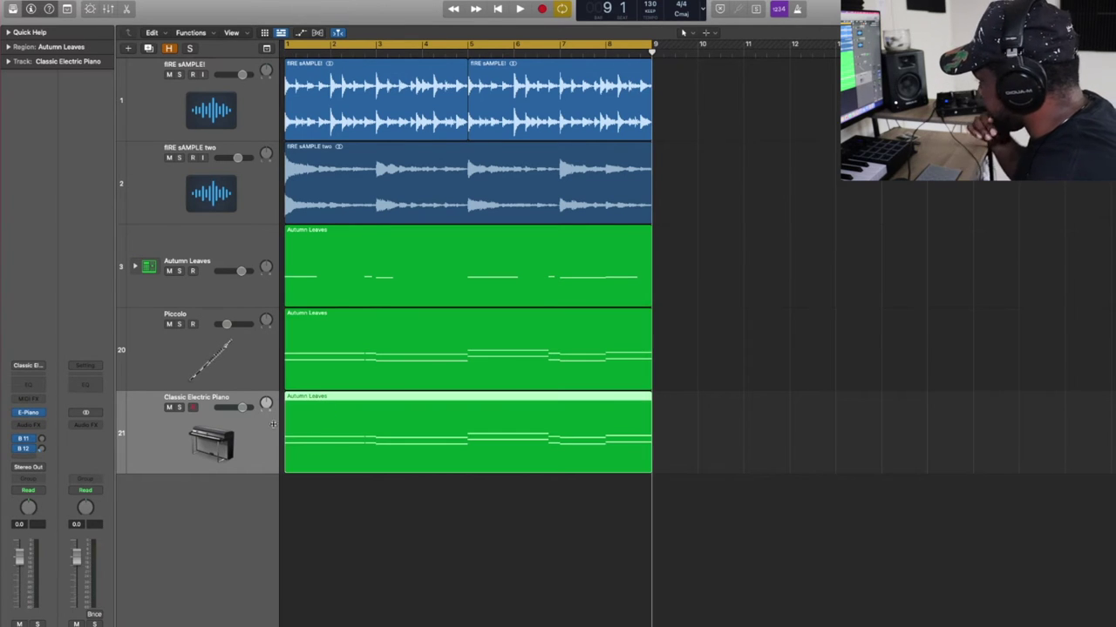
Step: Solo the new track and audition Bass patches from the Library during playback, choosing Thumb Bass
{"action": "left_click", "coordinate": [178, 408]}
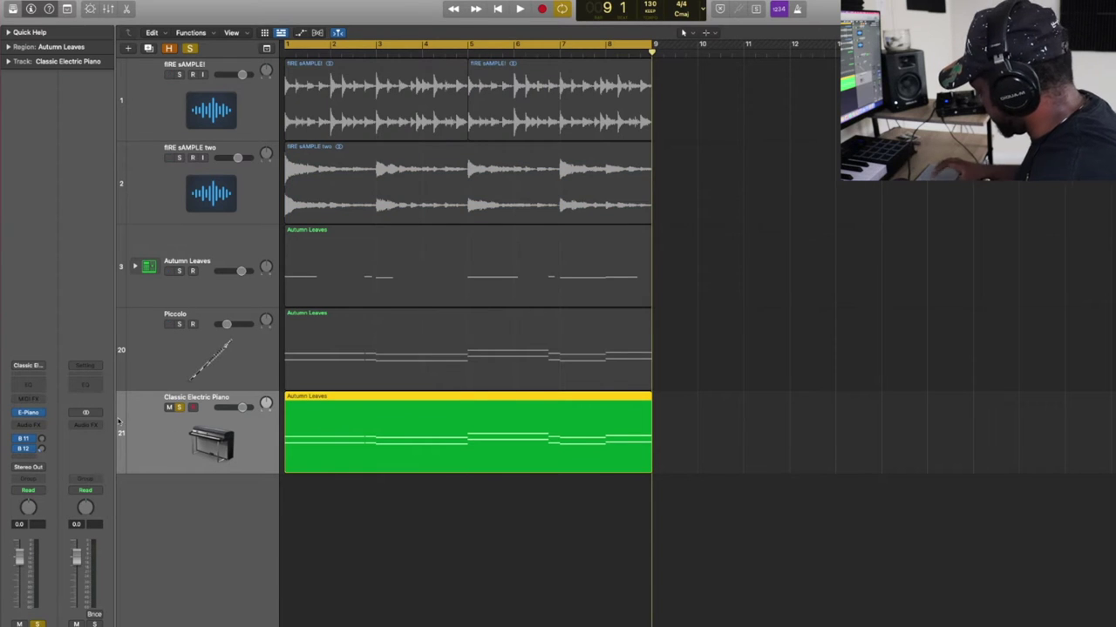
{"action": "key", "text": "y"}
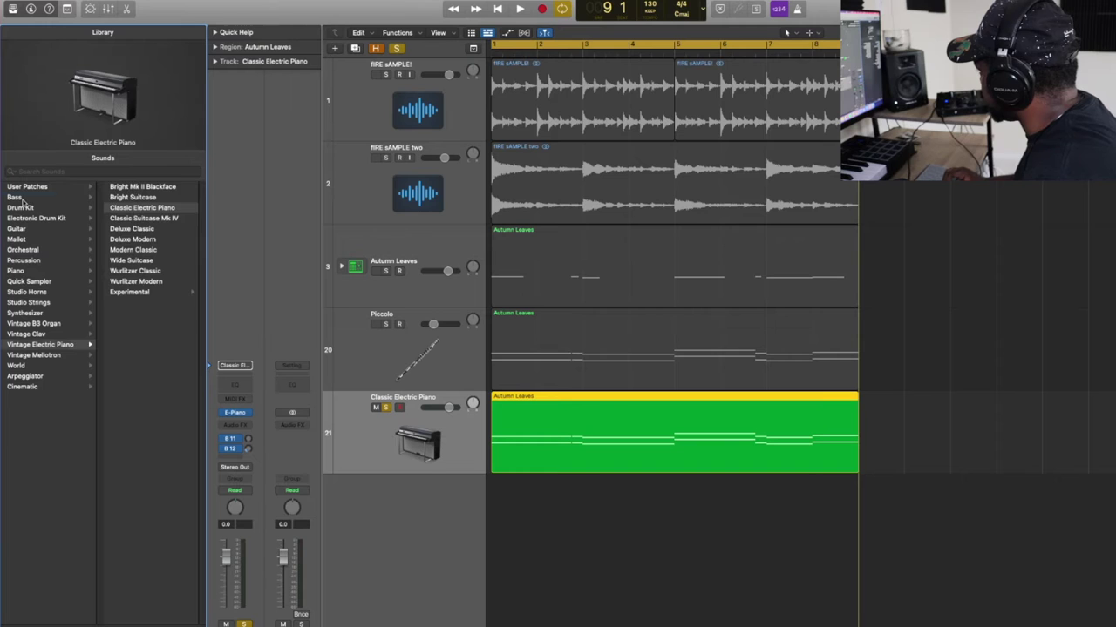
{"action": "left_click", "coordinate": [21, 198]}
{"action": "key", "text": "space"}
{"action": "left_click", "coordinate": [131, 208]}
{"action": "key", "text": "space"}
{"action": "key", "text": "space"}
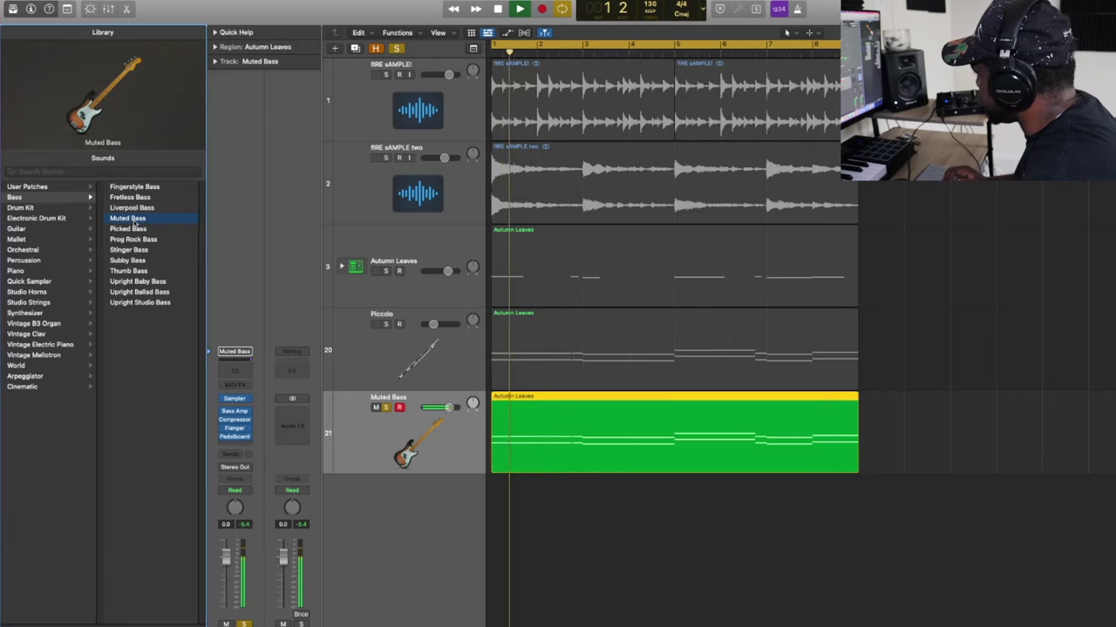
{"action": "left_click", "coordinate": [135, 229]}
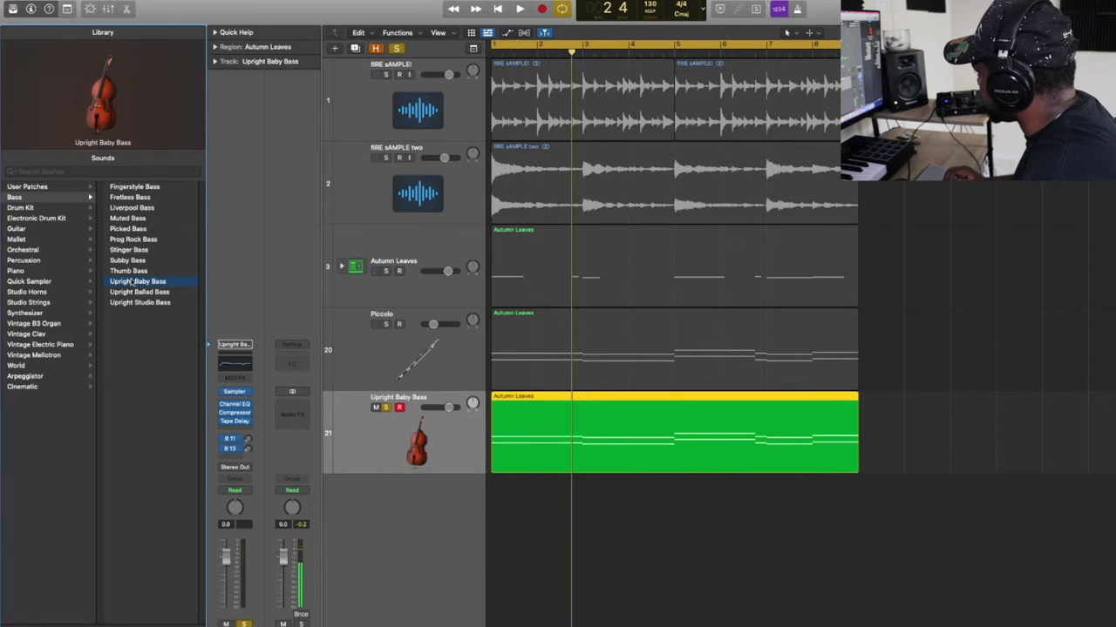
{"action": "key", "text": "space"}
Step: Review the Thumb Bass region's notes in the Piano Roll during soloed playback and close the editor
{"action": "left_click", "coordinate": [585, 451]}
{"action": "double_click", "coordinate": [585, 452]}
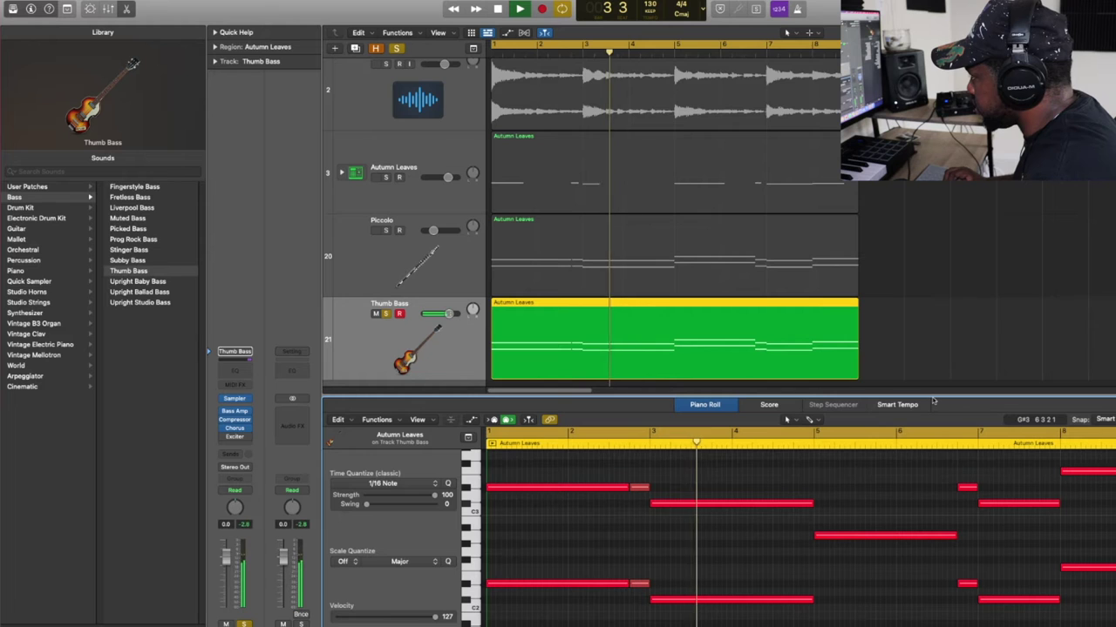
{"action": "key", "text": "space"}
{"action": "mouse_move", "coordinate": [534, 396]}
{"action": "left_mouse_down"}
{"action": "mouse_move", "coordinate": [537, 263]}
{"action": "mouse_move", "coordinate": [537, 408]}
{"action": "left_mouse_up"}
{"action": "key", "text": "space"}
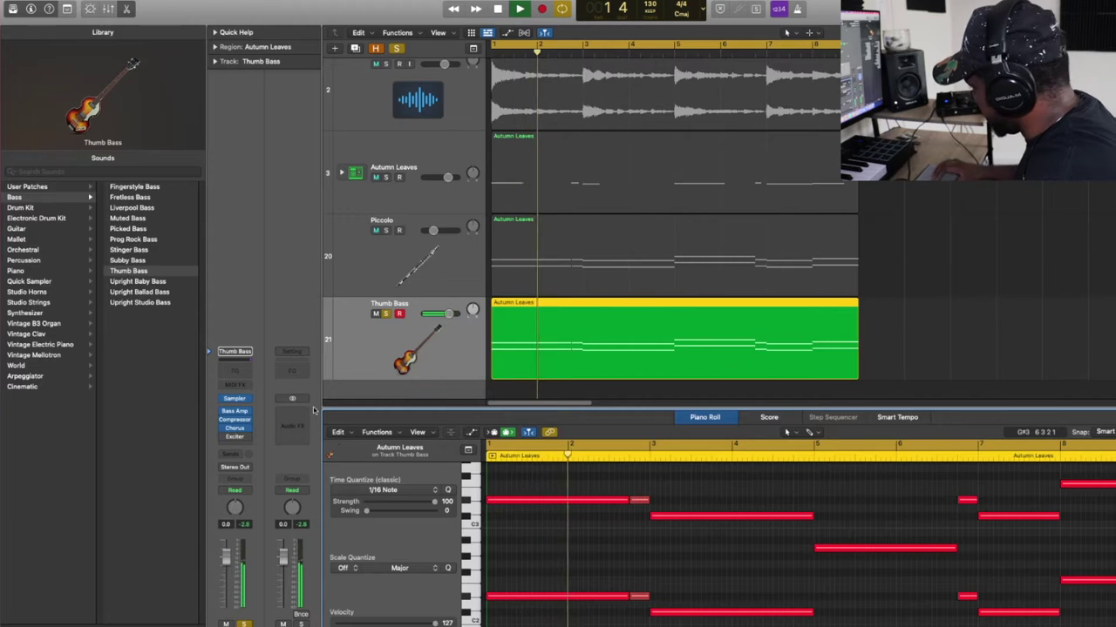
{"action": "key", "text": "p"}
{"action": "key", "text": "space"}
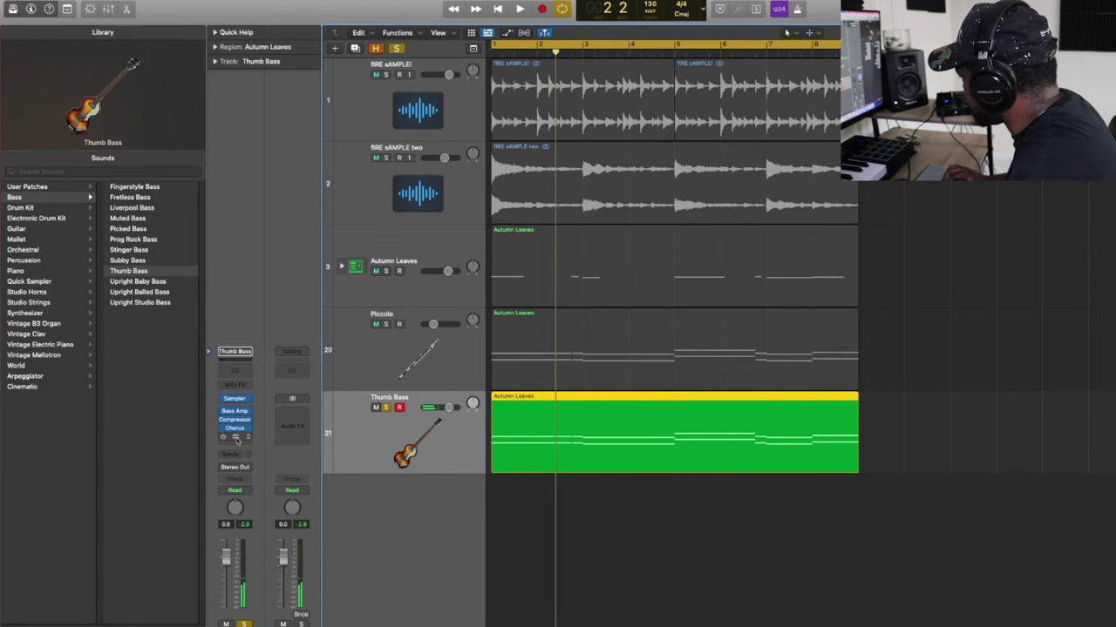
Step: Bypass the Exciter on Thumb Bass and add a Channel EQ with the Bass Boost preset and a 296 Hz, 24 dB/Oct high cut
{"action": "left_click", "coordinate": [248, 370]}
{"action": "key", "text": "space"}
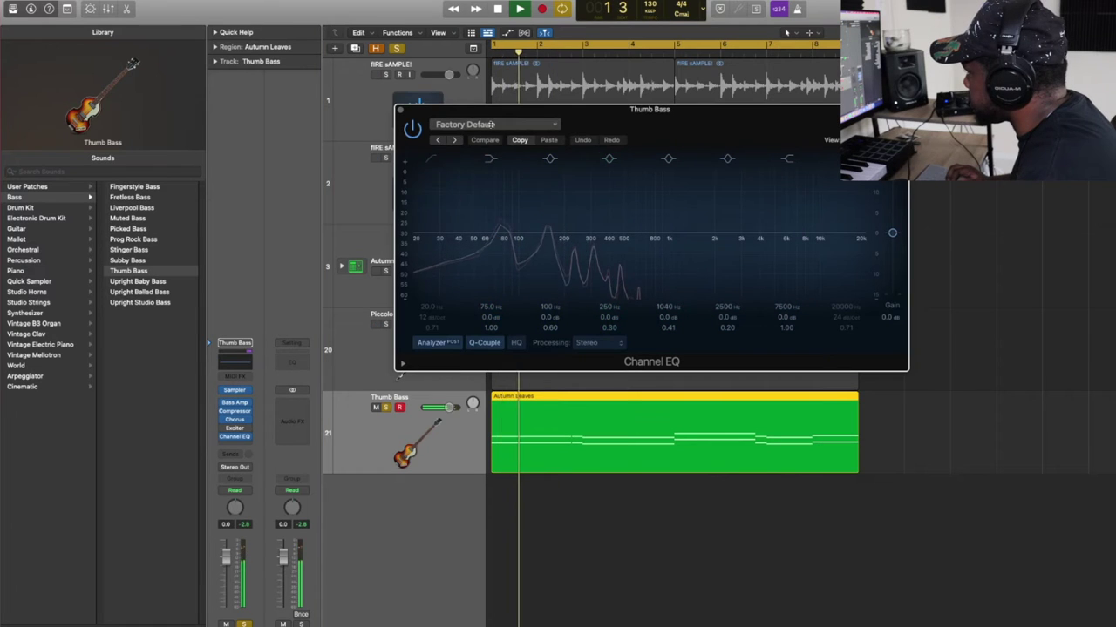
{"action": "left_click", "coordinate": [493, 125]}
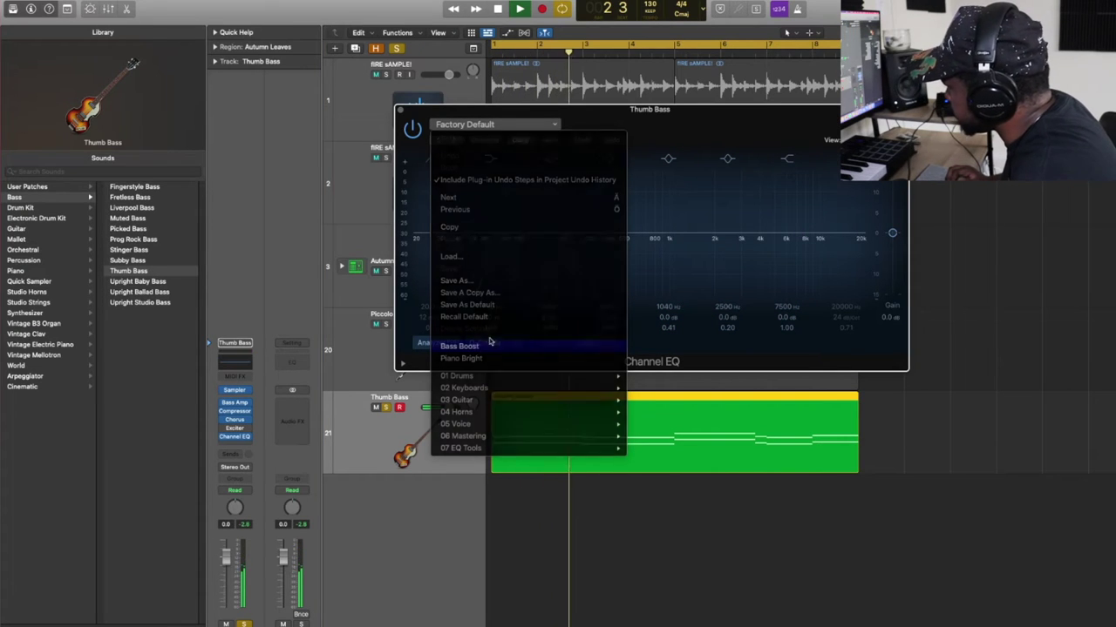
{"action": "left_click", "coordinate": [462, 346]}
{"action": "left_click_drag", "start_coordinate": [604, 247], "coordinate": [590, 242]}
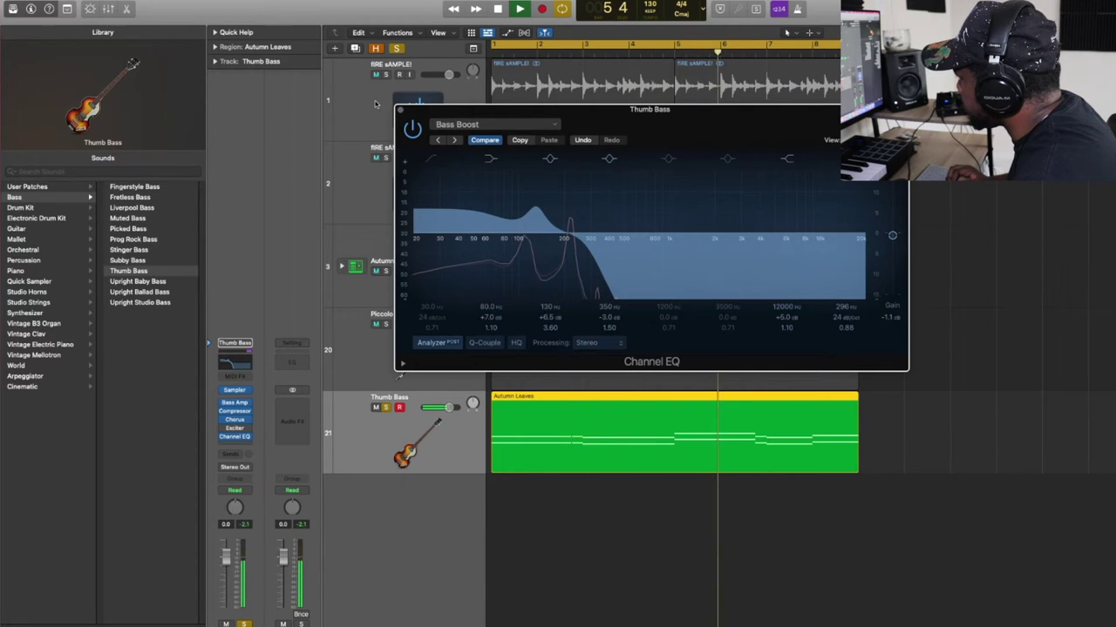
{"action": "key", "text": "space"}
{"action": "left_click", "coordinate": [400, 110]}
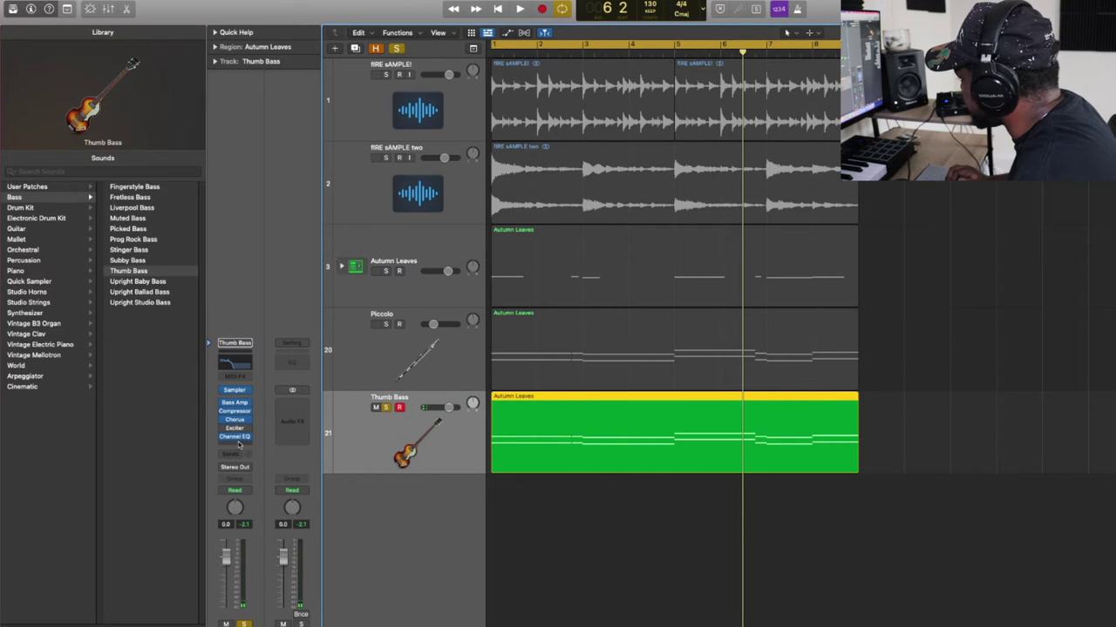
Step: Add a Multipressor to the Thumb Bass track, load the Hi-Fi Drums preset and solo its first band
{"action": "left_click", "coordinate": [239, 445]}
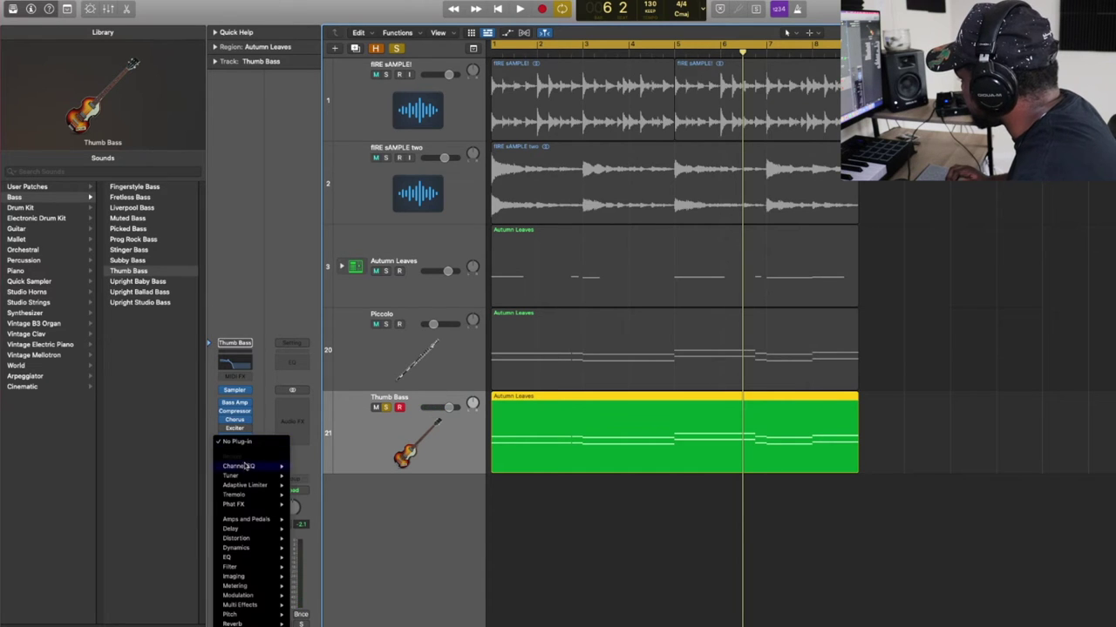
{"action": "mouse_move", "coordinate": [262, 548]}
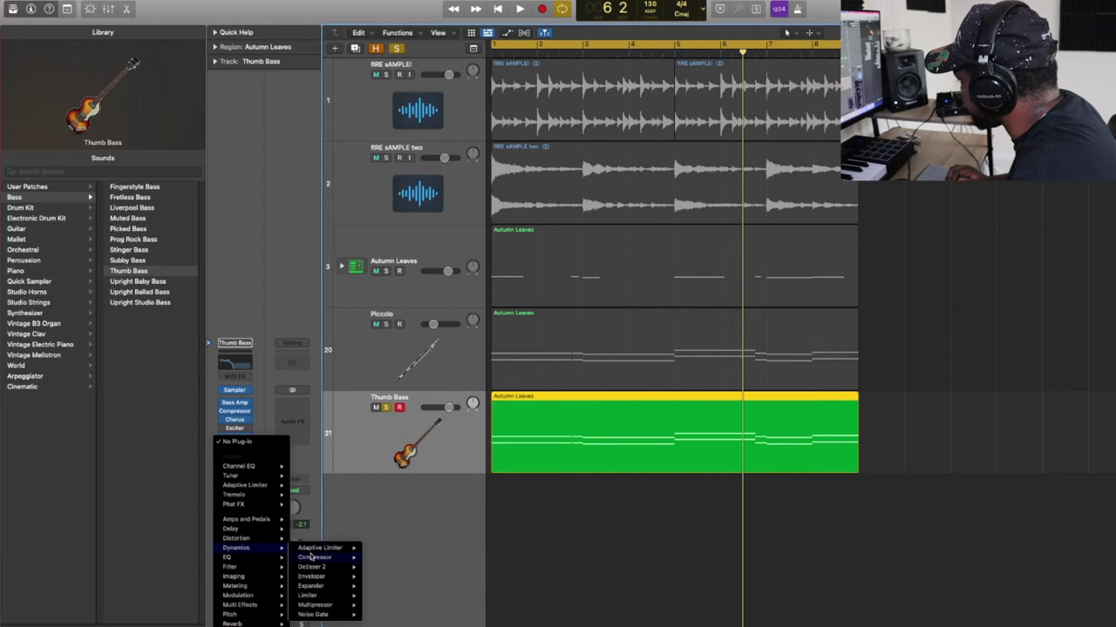
{"action": "left_click", "coordinate": [378, 605]}
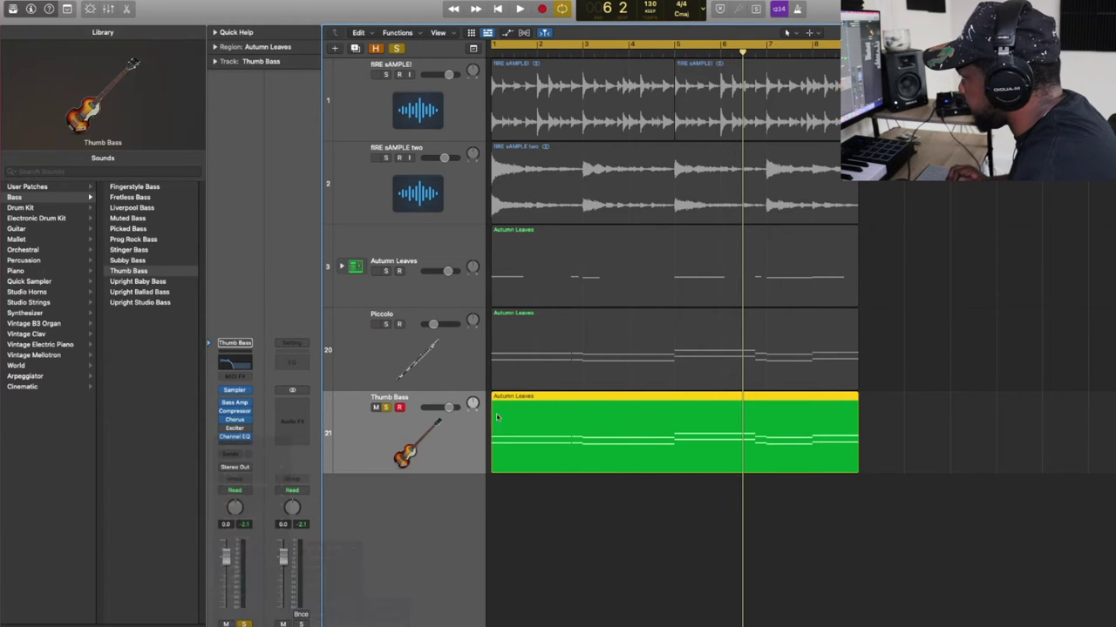
{"action": "left_click", "coordinate": [503, 126]}
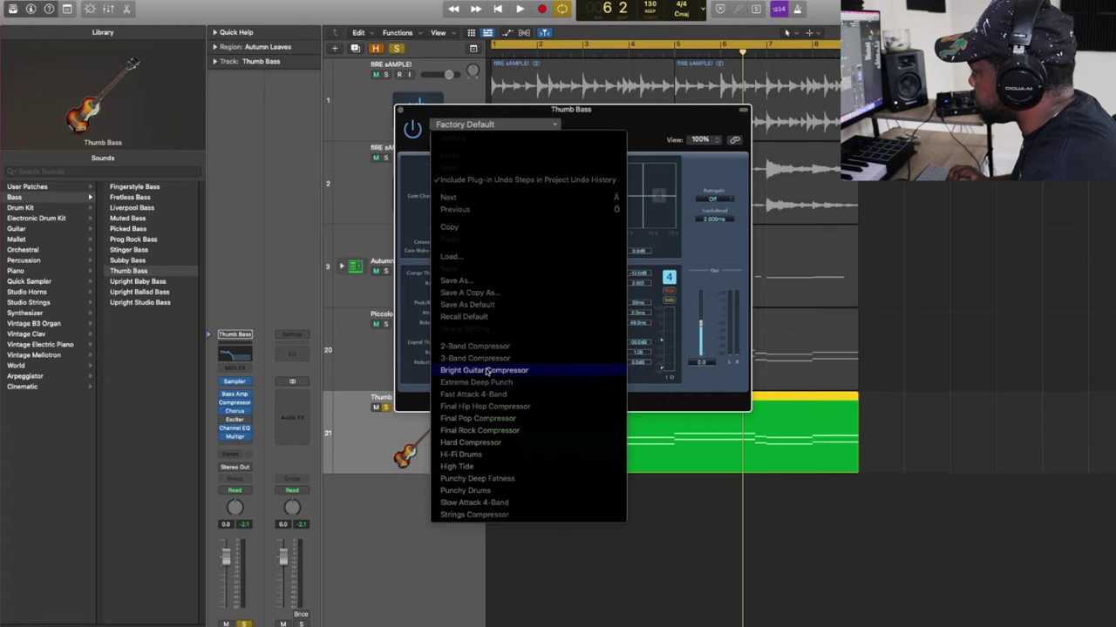
{"action": "left_click", "coordinate": [478, 455]}
{"action": "key", "text": "space"}
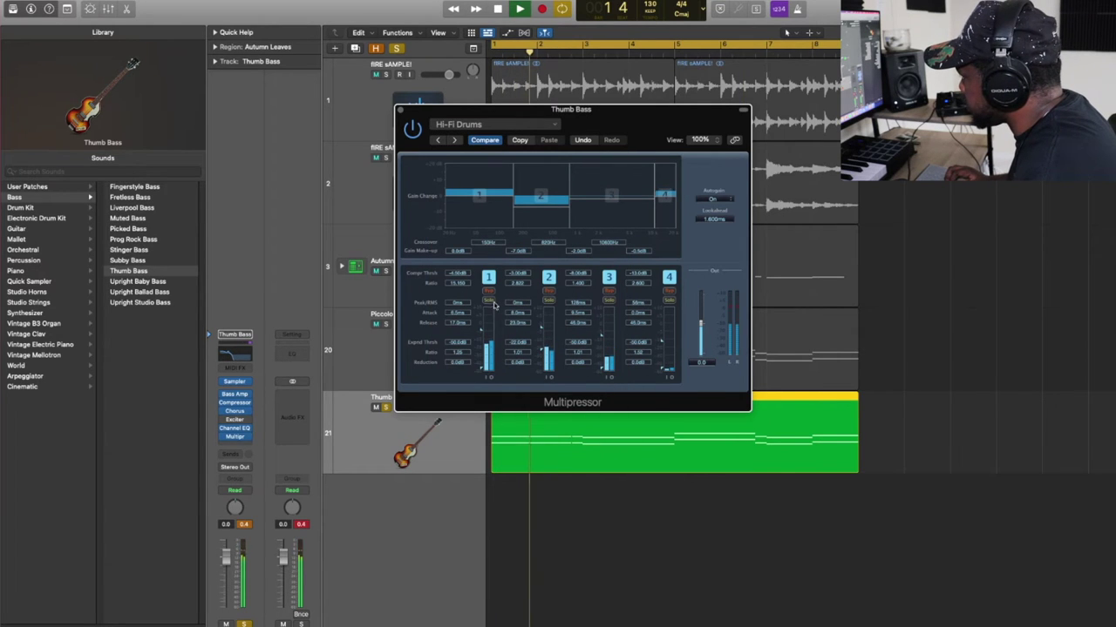
{"action": "left_click", "coordinate": [488, 301]}
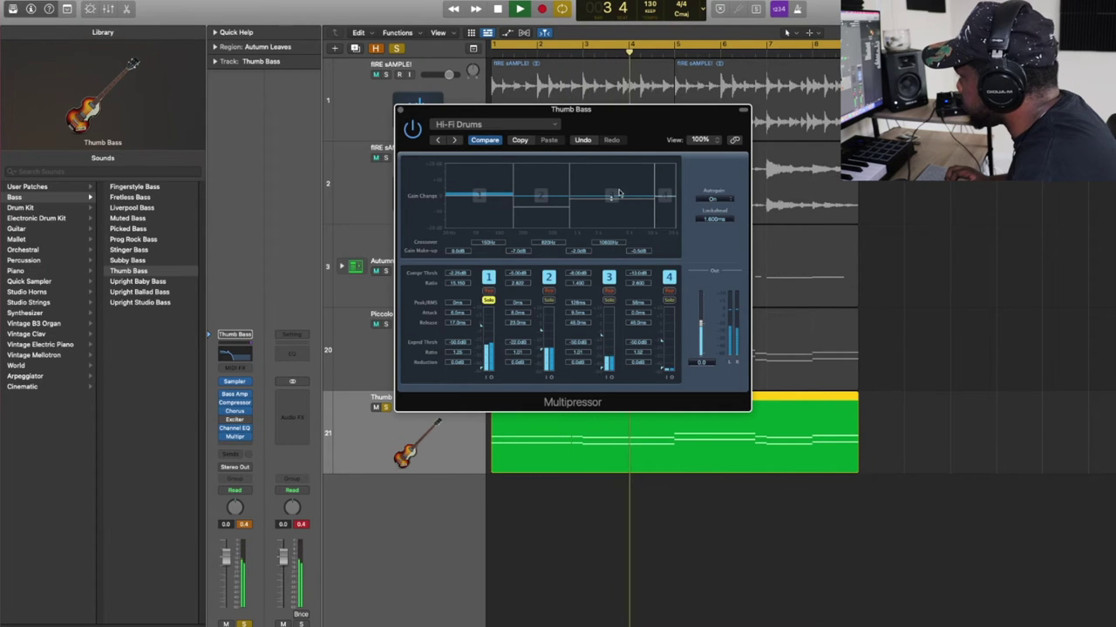
{"action": "left_click", "coordinate": [403, 111]}
{"action": "key", "text": "space"}
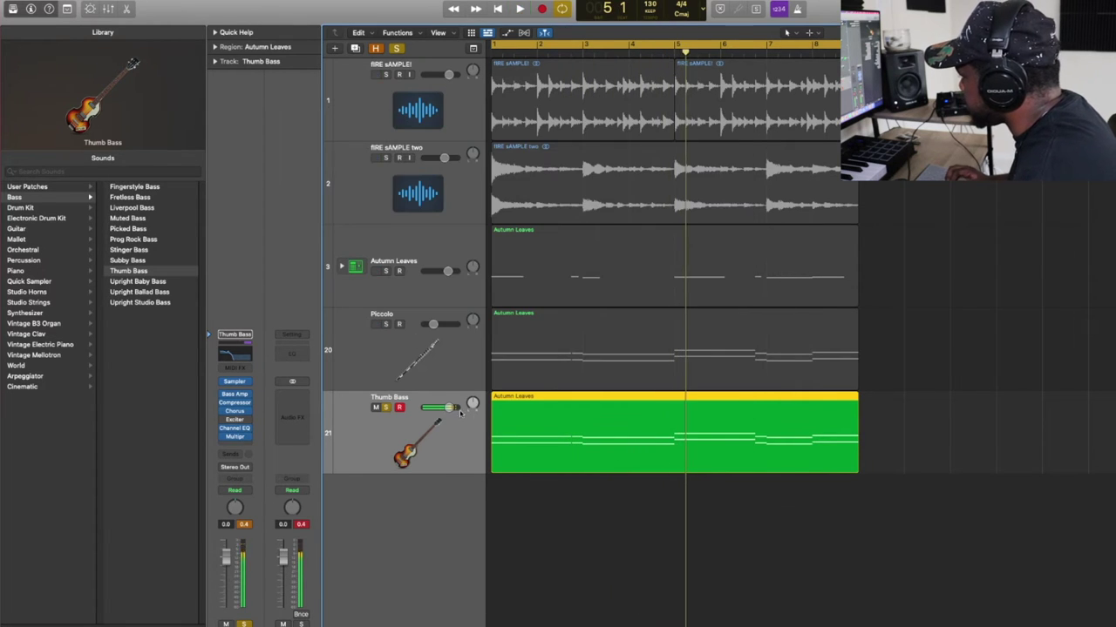
Step: Solo the Piccolo alongside Thumb Bass, and lower Thumb Bass to -1.8 dB and the Piccolo to -16.4 dB during playback
{"action": "left_click", "coordinate": [386, 325]}
{"action": "key", "text": "space"}
{"action": "left_click_drag", "start_coordinate": [448, 407], "coordinate": [445, 408]}
{"action": "left_click_drag", "start_coordinate": [433, 325], "coordinate": [431, 324]}
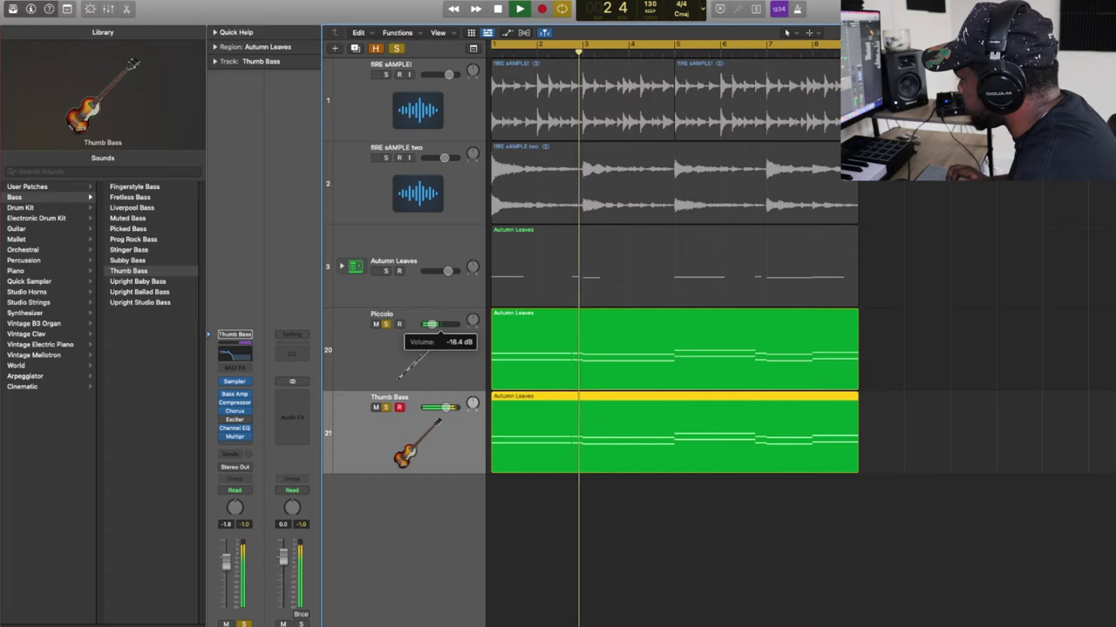
Step: Add Autumn Leaves to the soloed tracks, replay from the start and lower Thumb Bass to -3.6 dB
{"action": "left_click", "coordinate": [386, 271]}
{"action": "key", "text": "Return"}
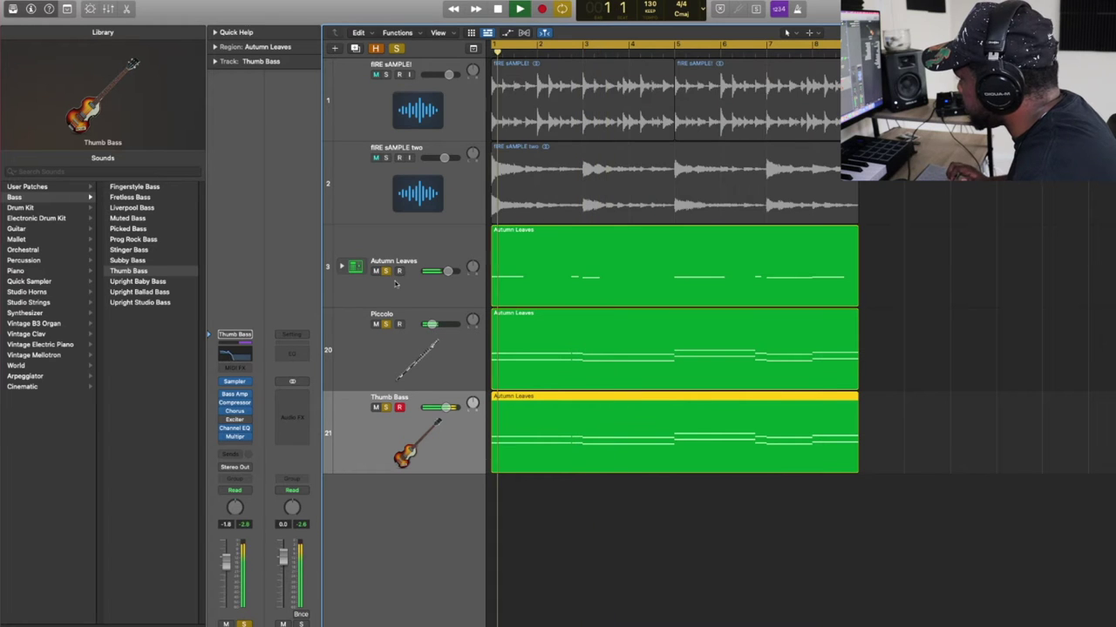
{"action": "left_click_drag", "start_coordinate": [446, 408], "coordinate": [442, 408]}
Step: Clear the solos on Thumb Bass, Piccolo and Autumn Leaves and play the full mix
{"action": "left_click", "coordinate": [386, 408]}
{"action": "left_click", "coordinate": [386, 324]}
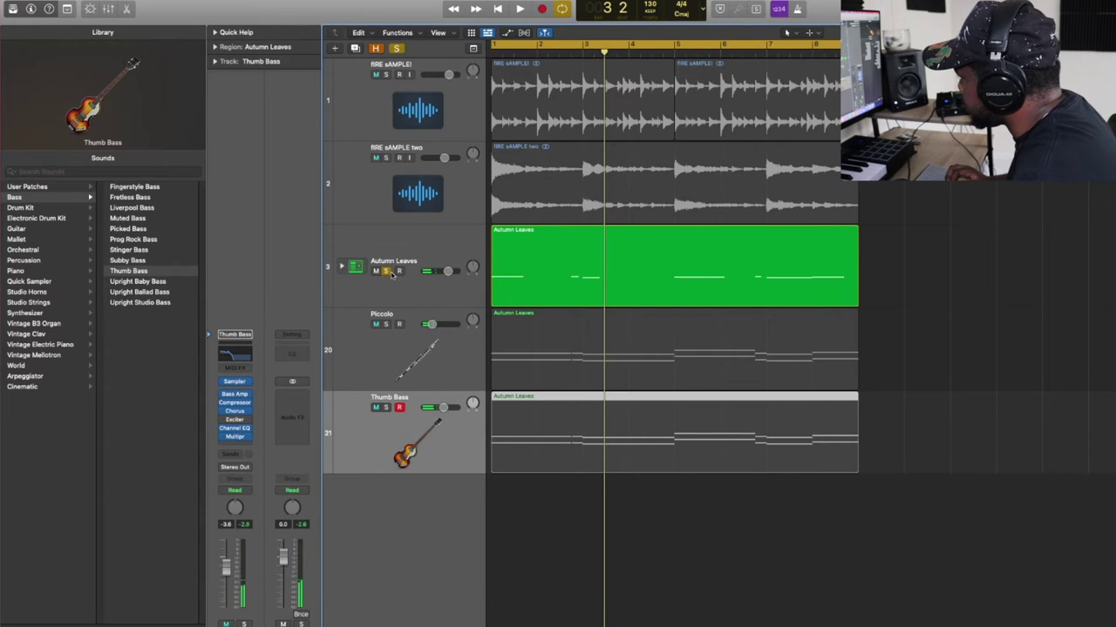
{"action": "left_click", "coordinate": [387, 271]}
{"action": "key", "text": "space"}
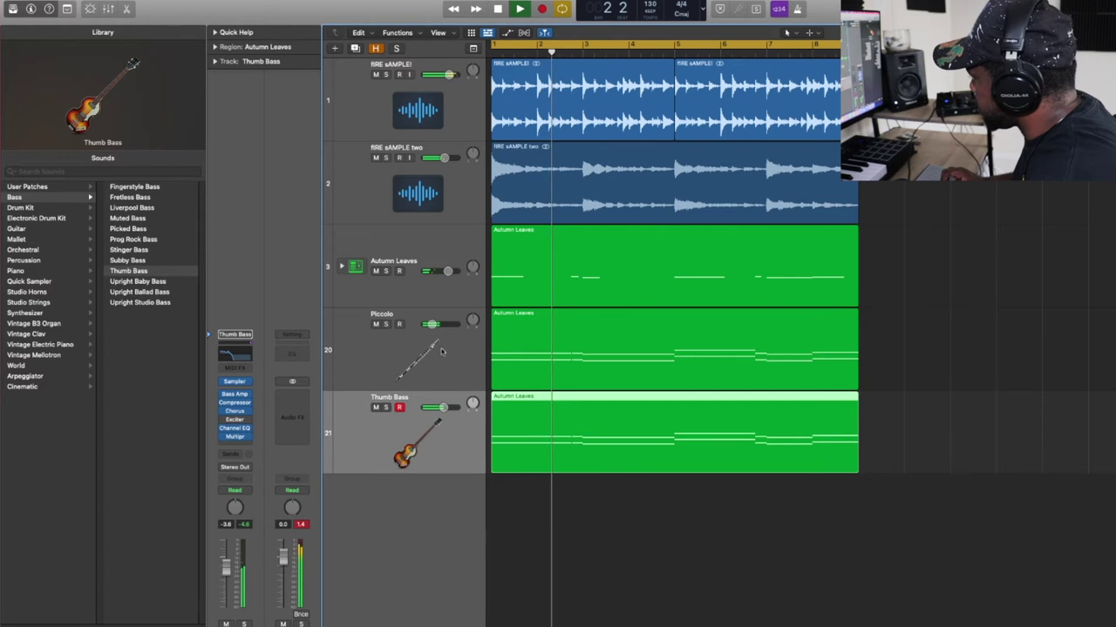
Step: Set Thumb Bass to -4.5 dB and the Piccolo pan to -12, and open the Thumb Bass region in the Piano Roll
{"action": "left_click_drag", "start_coordinate": [438, 408], "coordinate": [439, 408]}
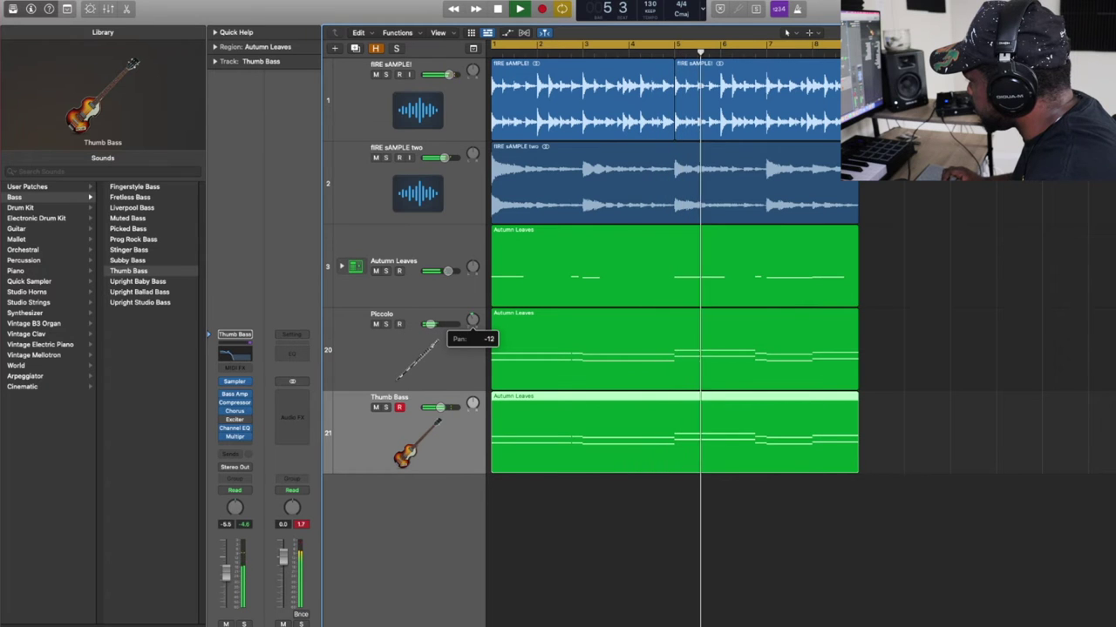
{"action": "left_click_drag", "start_coordinate": [440, 408], "coordinate": [445, 408]}
{"action": "double_click", "coordinate": [617, 441]}
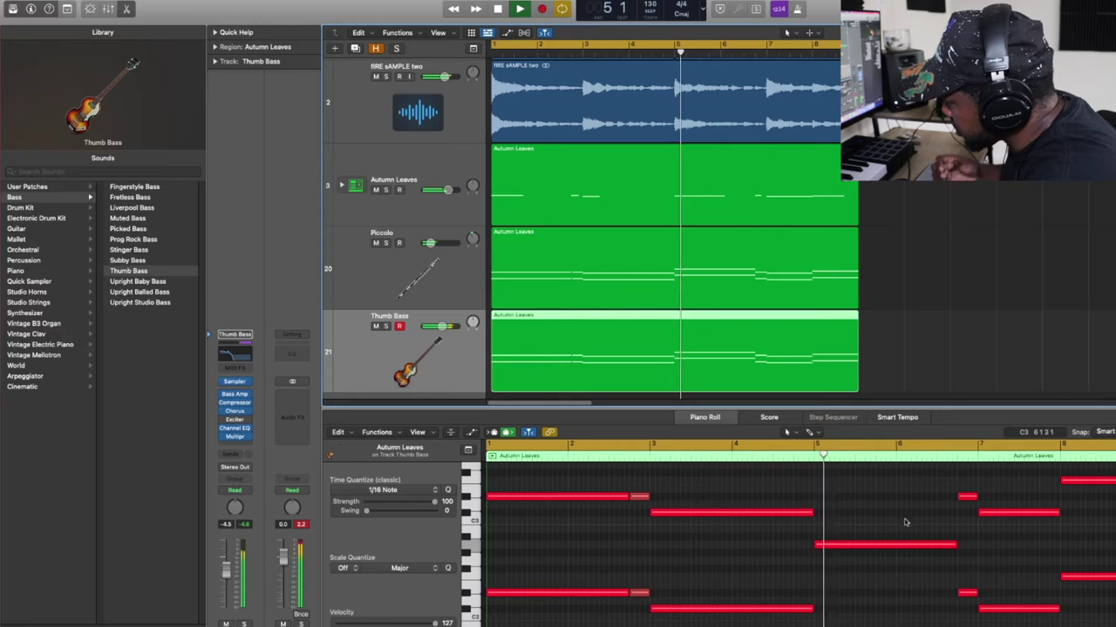
{"action": "scroll", "coordinate": [956, 545], "scroll_direction": "down", "scroll_amount": 1}
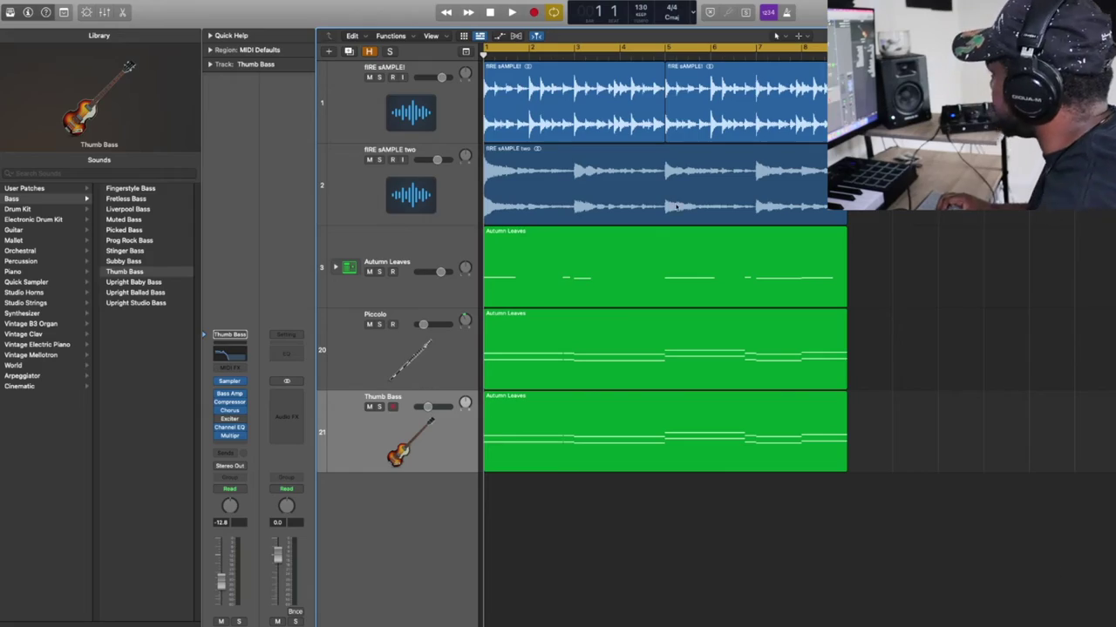
Step: Add another software instrument track and load the NATRIX kit from the Samples folder in User Patches
{"action": "left_click", "coordinate": [121, 1]}
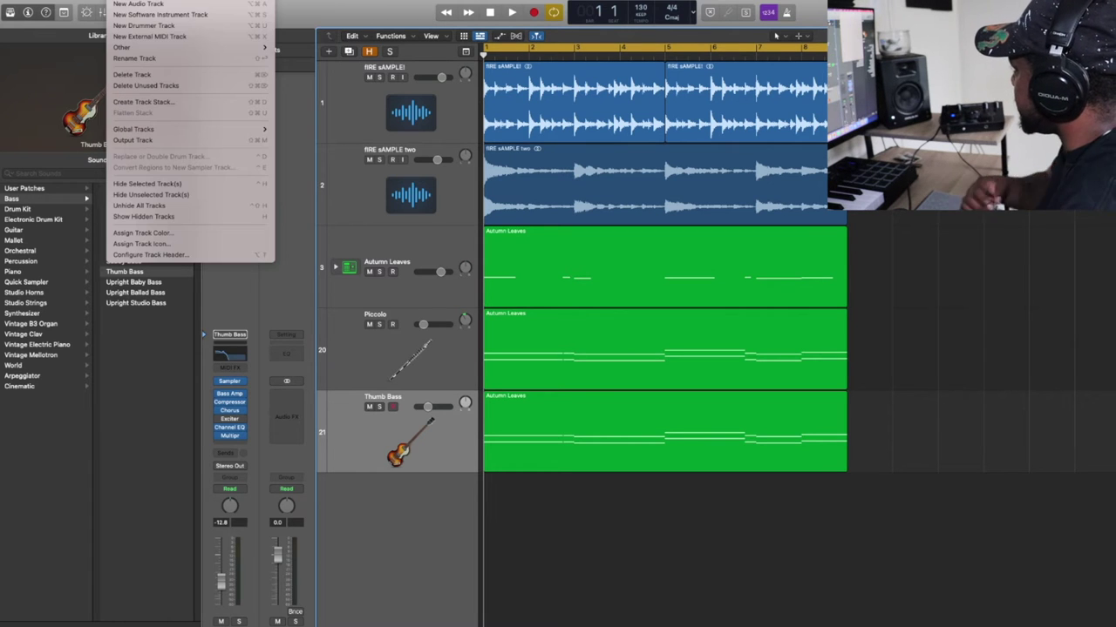
{"action": "left_click", "coordinate": [138, 14]}
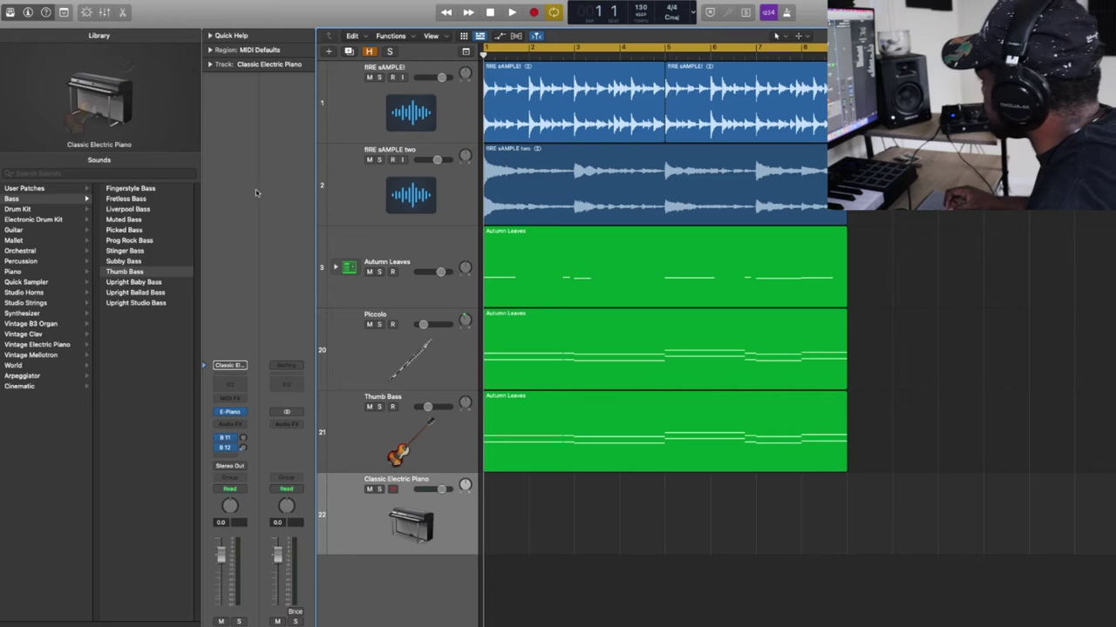
{"action": "left_click", "coordinate": [40, 190]}
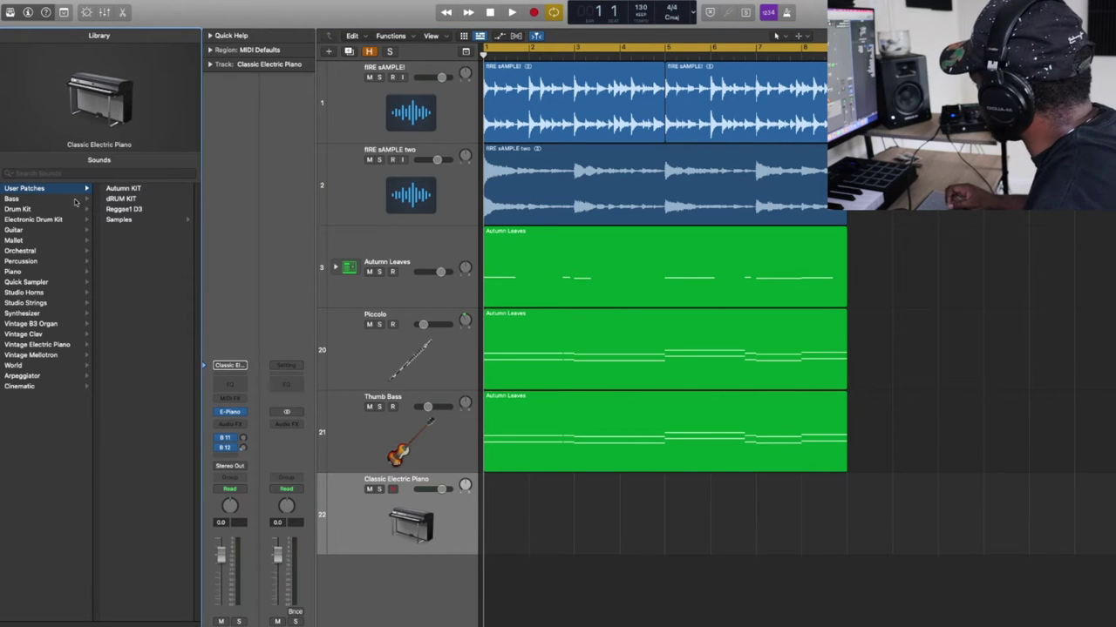
{"action": "left_click", "coordinate": [120, 221]}
{"action": "left_click", "coordinate": [131, 189]}
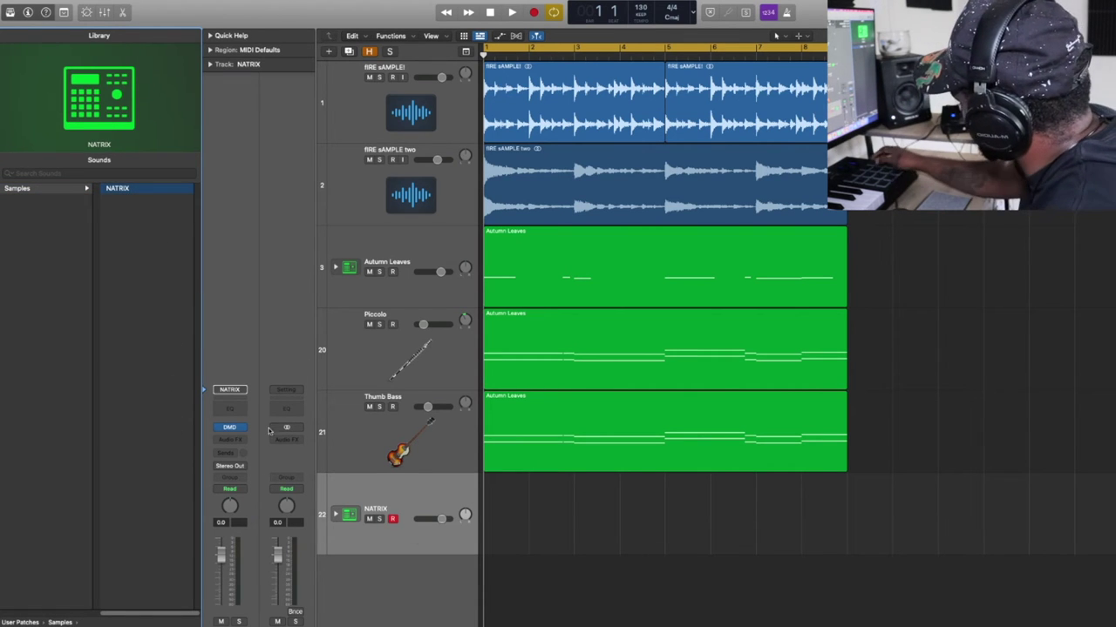
Step: Replace the Newark973 Kick (2) pad of the NATRIX kit with the Kuddie Knock! Kick sample
{"action": "left_click", "coordinate": [229, 428]}
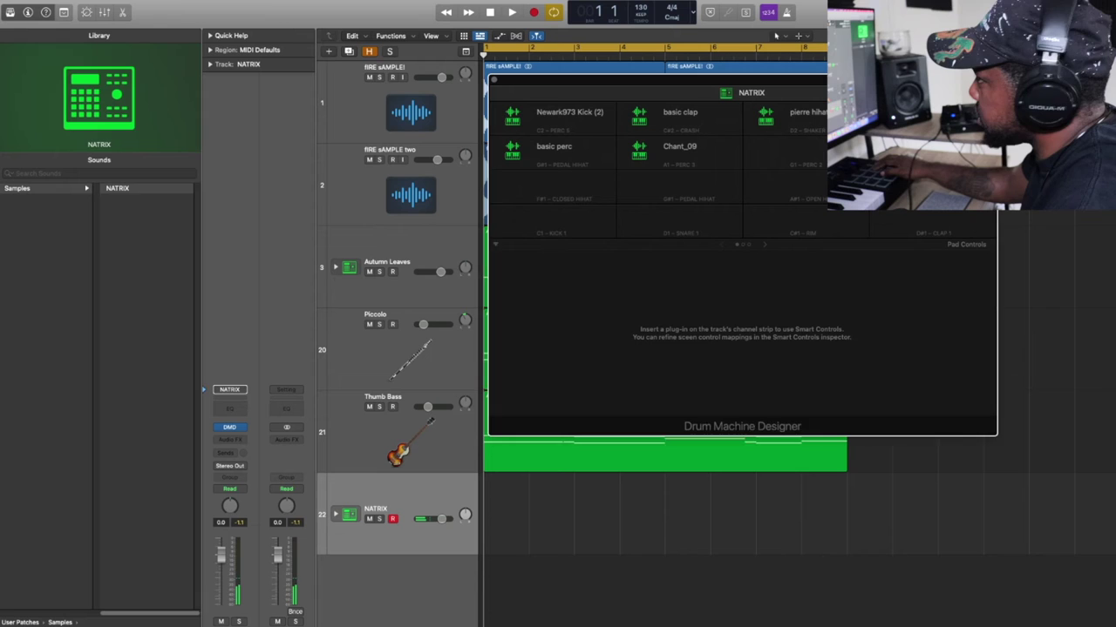
{"action": "key", "text": "f"}
{"action": "left_click_drag", "start_coordinate": [410, 111], "coordinate": [576, 121]}
{"action": "key", "text": "super+w"}
{"action": "key", "text": "f"}
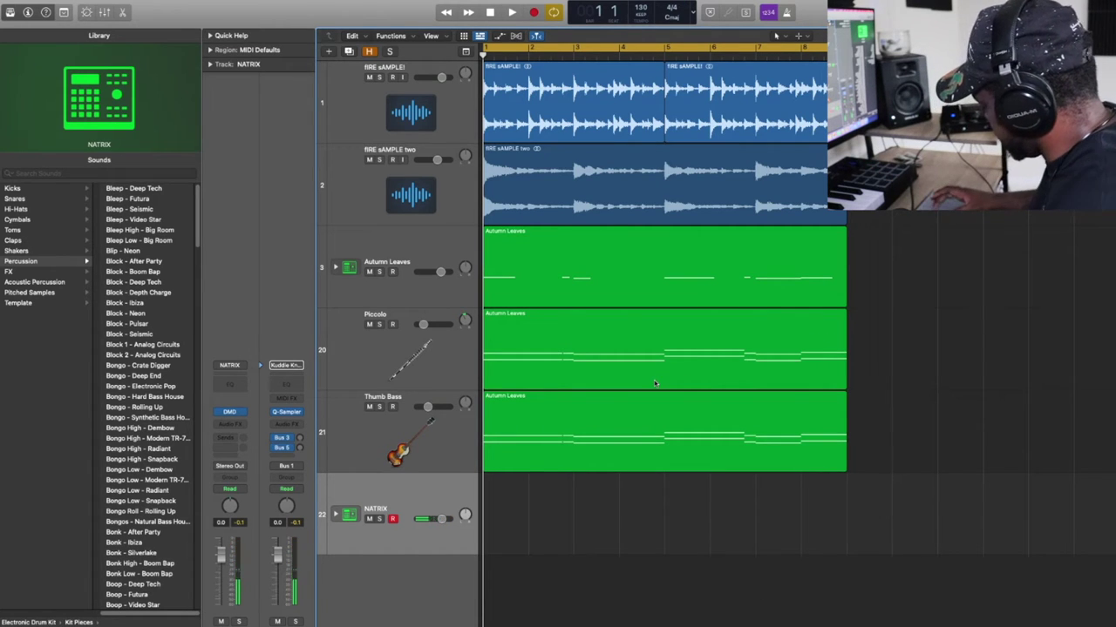
Step: Record an eight-bar kick and clap pattern on the NATRIX track and open its region in the Piano Roll
{"action": "key", "text": "r"}
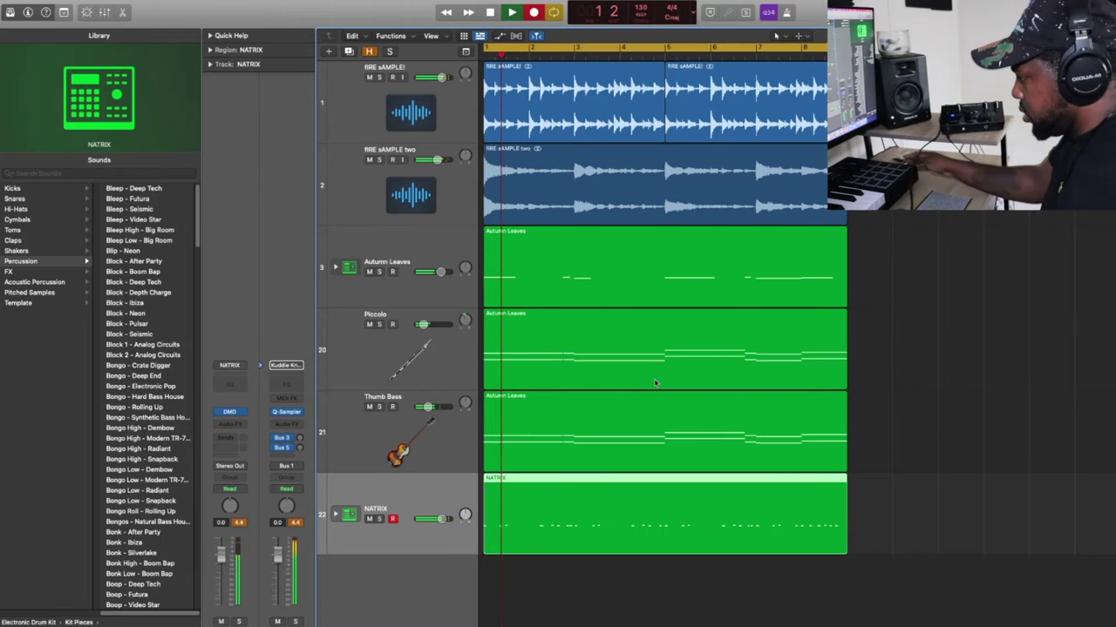
{"action": "key", "text": "space"}
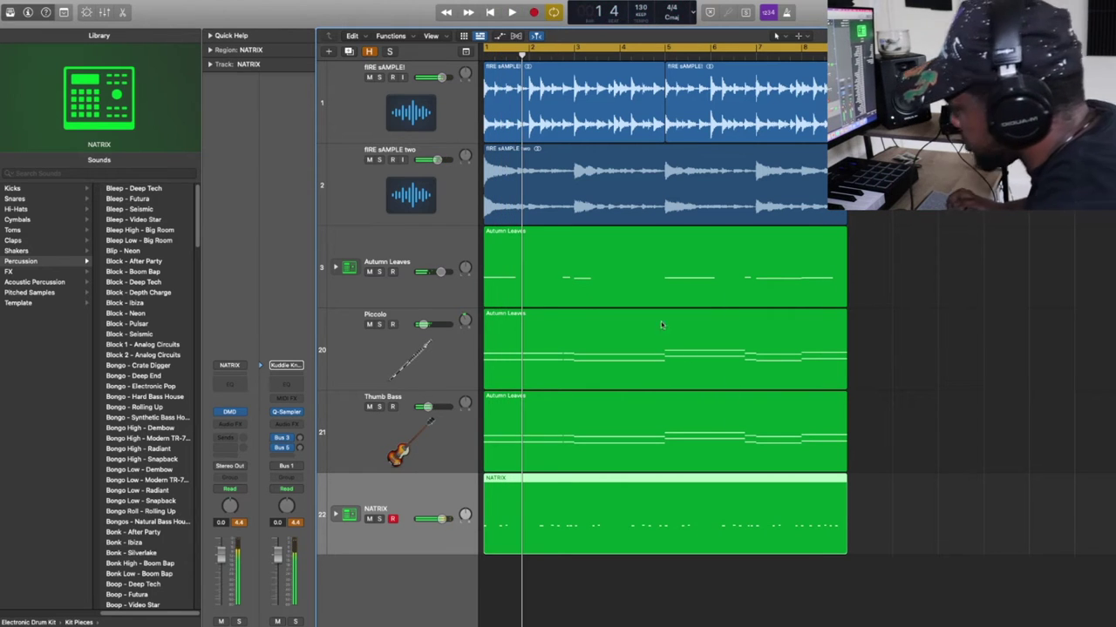
{"action": "double_click", "coordinate": [770, 529]}
{"action": "key", "text": "Return"}
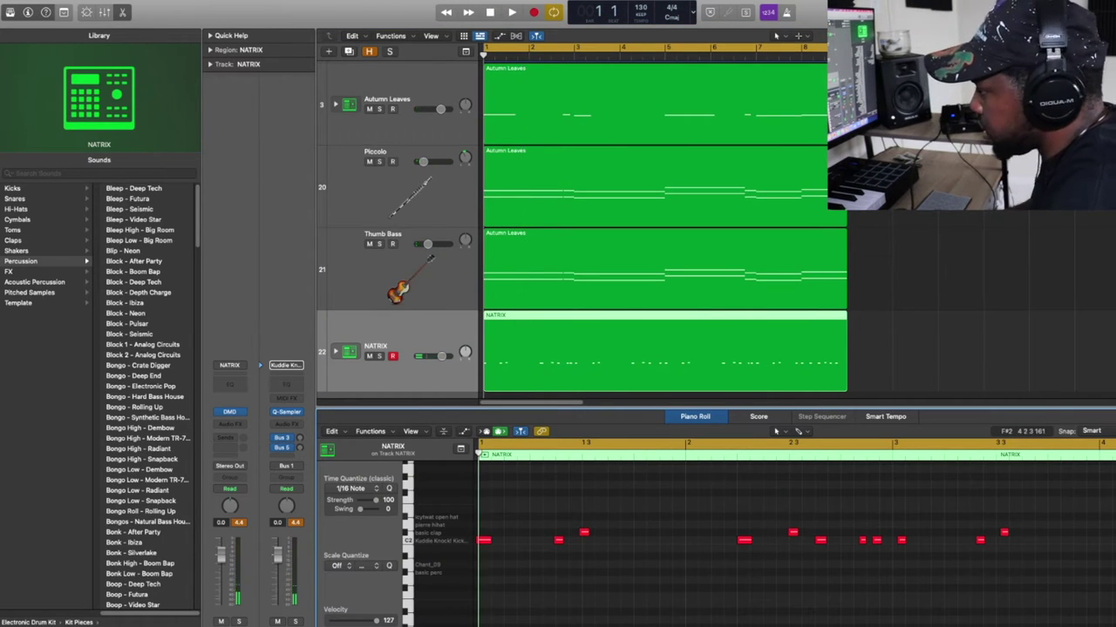
Step: Select all the recorded kick and clap notes in the NATRIX region and quantize them to 1/16 notes
{"action": "key", "text": "super+Left"}
{"action": "key", "text": "super+Left"}
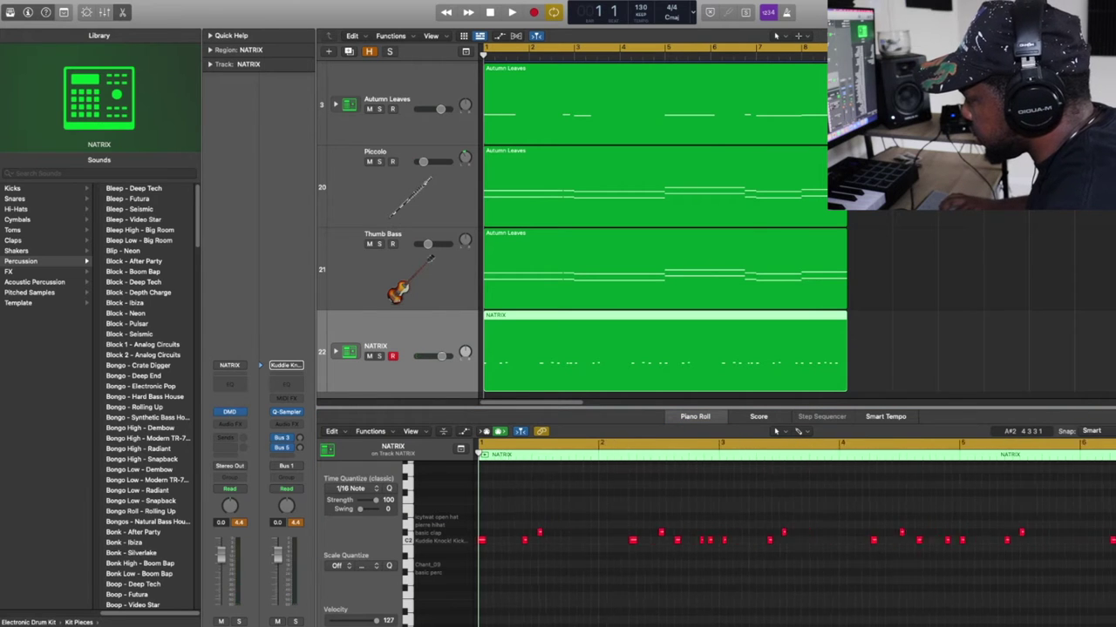
{"action": "key", "text": "super+Left"}
{"action": "key", "text": "space"}
{"action": "key", "text": "Return"}
{"action": "left_click_drag", "start_coordinate": [1114, 584], "coordinate": [514, 449]}
{"action": "scroll", "coordinate": [599, 534], "scroll_direction": "down", "scroll_amount": 15}
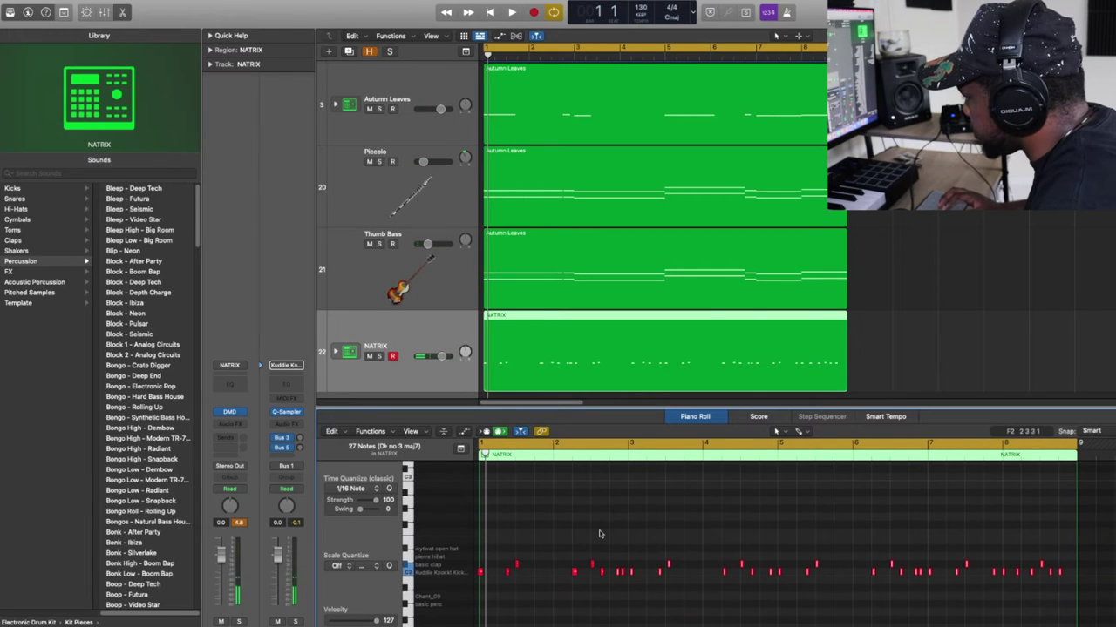
{"action": "left_click_drag", "start_coordinate": [1115, 586], "coordinate": [408, 558]}
{"action": "key", "text": "Return"}
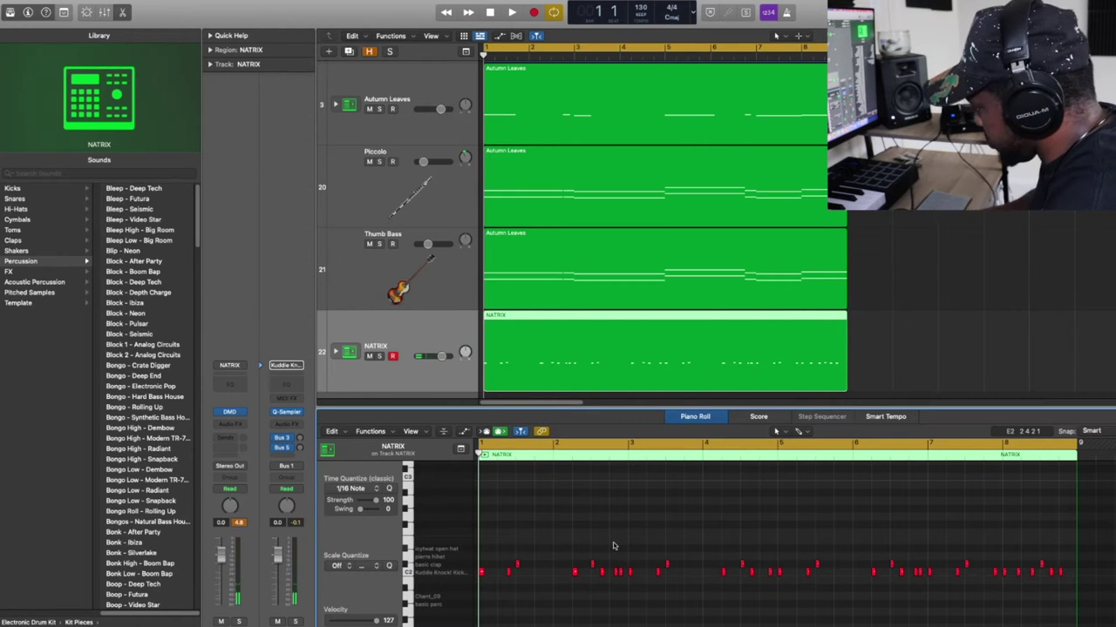
Step: Play the mix with the NATRIX notes in the Piano Roll, hide the Library and enlarge the Piano Roll area
{"action": "key", "text": "n"}
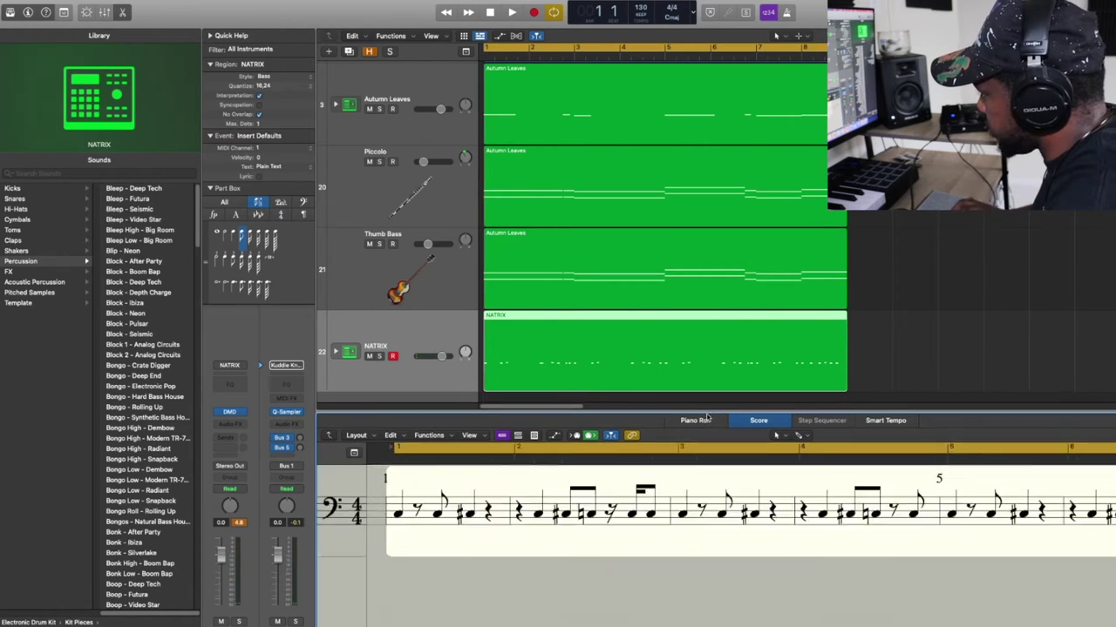
{"action": "left_click", "coordinate": [716, 420]}
{"action": "key", "text": "space"}
{"action": "left_click_drag", "start_coordinate": [761, 421], "coordinate": [764, 398]}
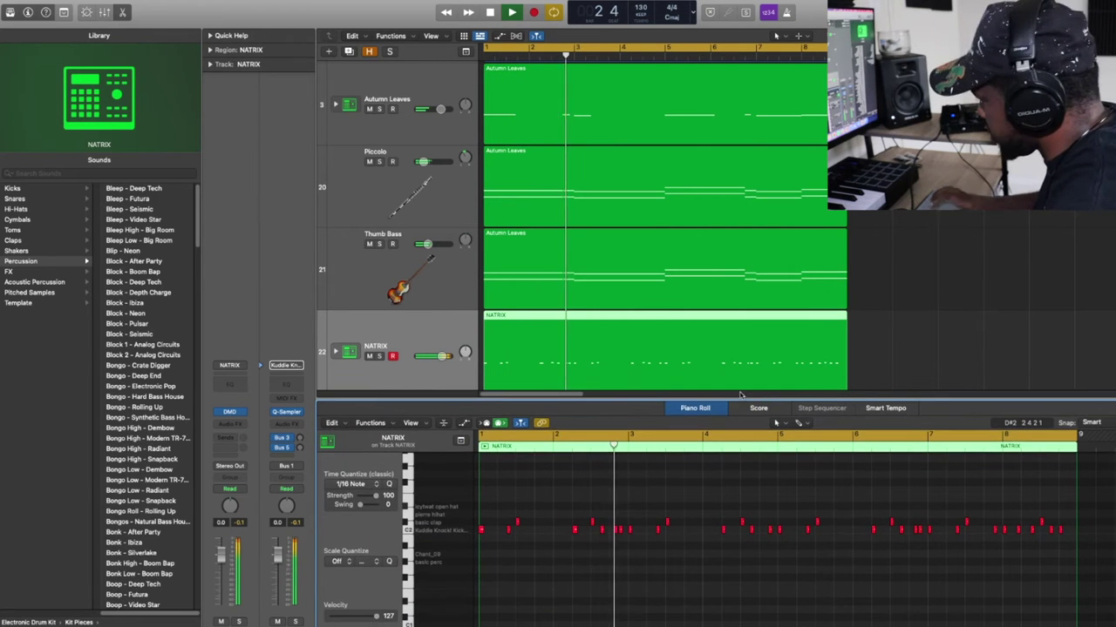
{"action": "key", "text": "y"}
{"action": "scroll", "coordinate": [689, 336], "scroll_direction": "down", "scroll_amount": 2}
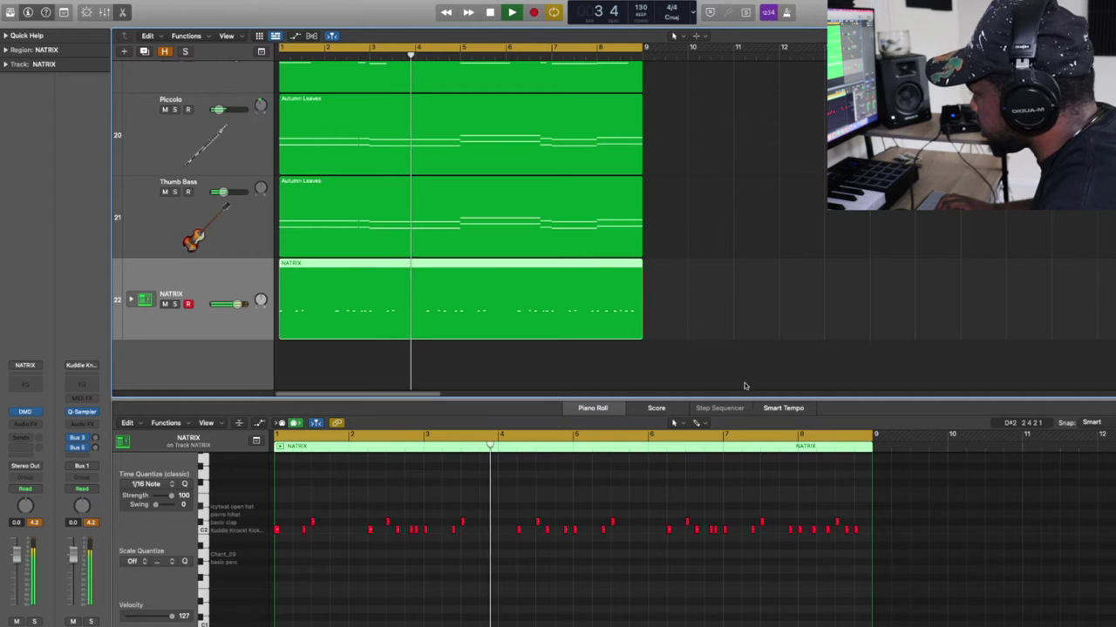
{"action": "left_click_drag", "start_coordinate": [732, 399], "coordinate": [732, 261]}
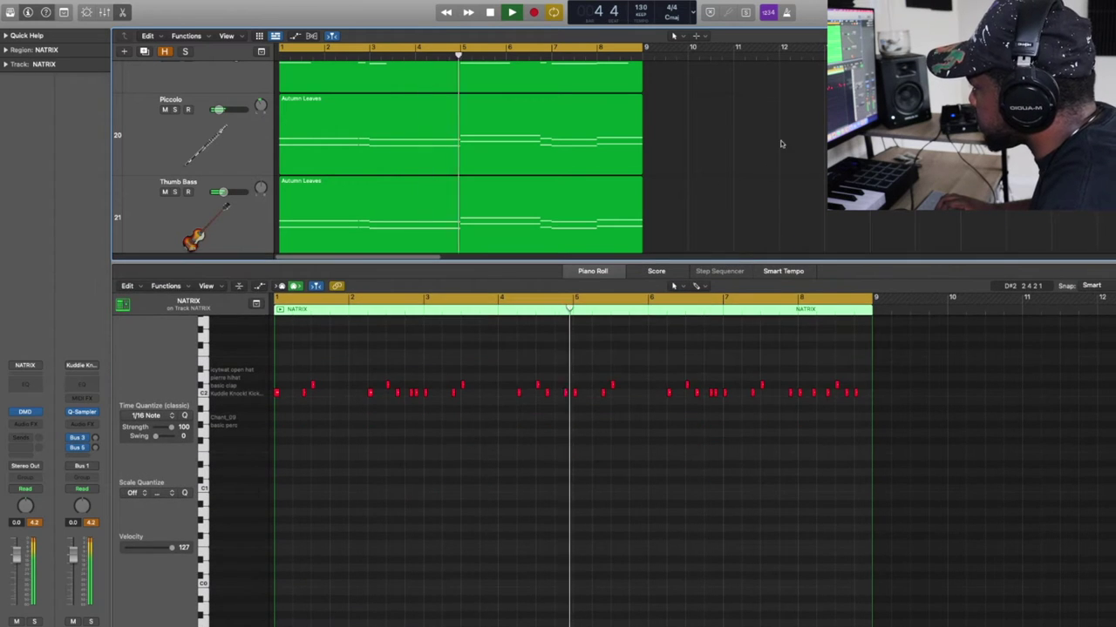
{"action": "scroll", "coordinate": [775, 150], "scroll_direction": "down", "scroll_amount": 2}
{"action": "scroll", "coordinate": [775, 152], "scroll_direction": "down", "scroll_amount": 1}
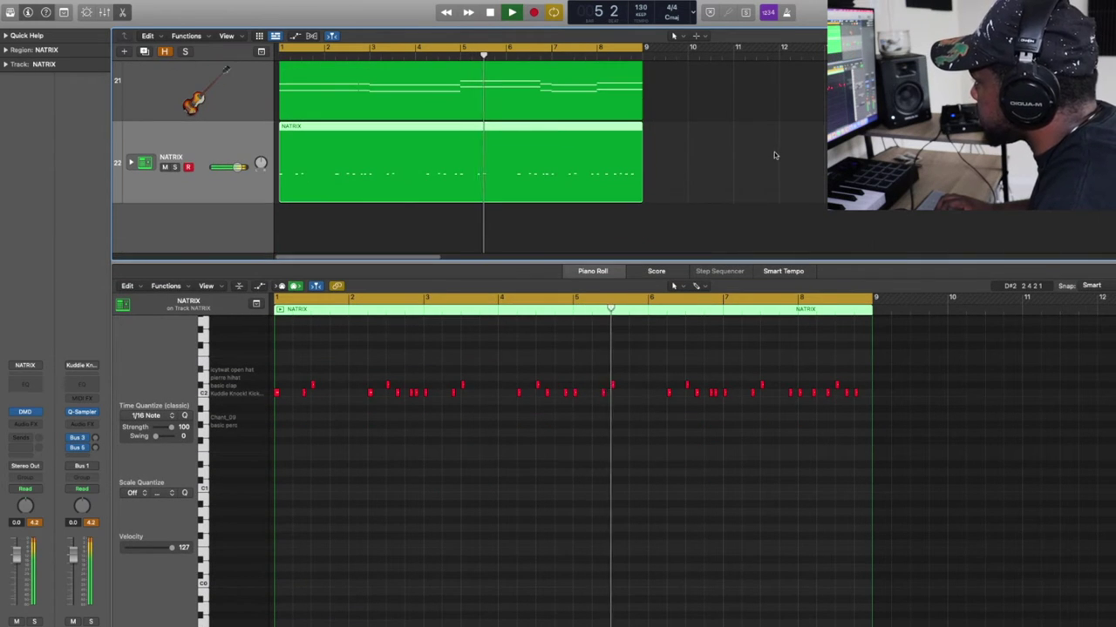
Step: Lower the NATRIX track volume to -0.9 dB and fine-tune the Thumb Bass volume during playback
{"action": "left_click", "coordinate": [777, 258]}
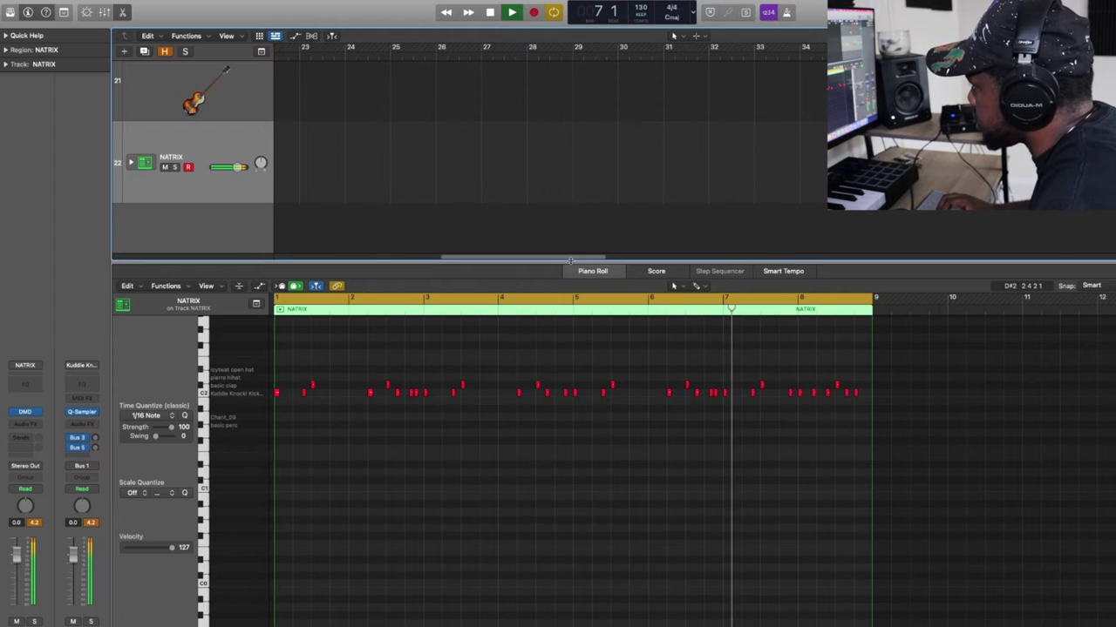
{"action": "left_click_drag", "start_coordinate": [577, 258], "coordinate": [396, 279]}
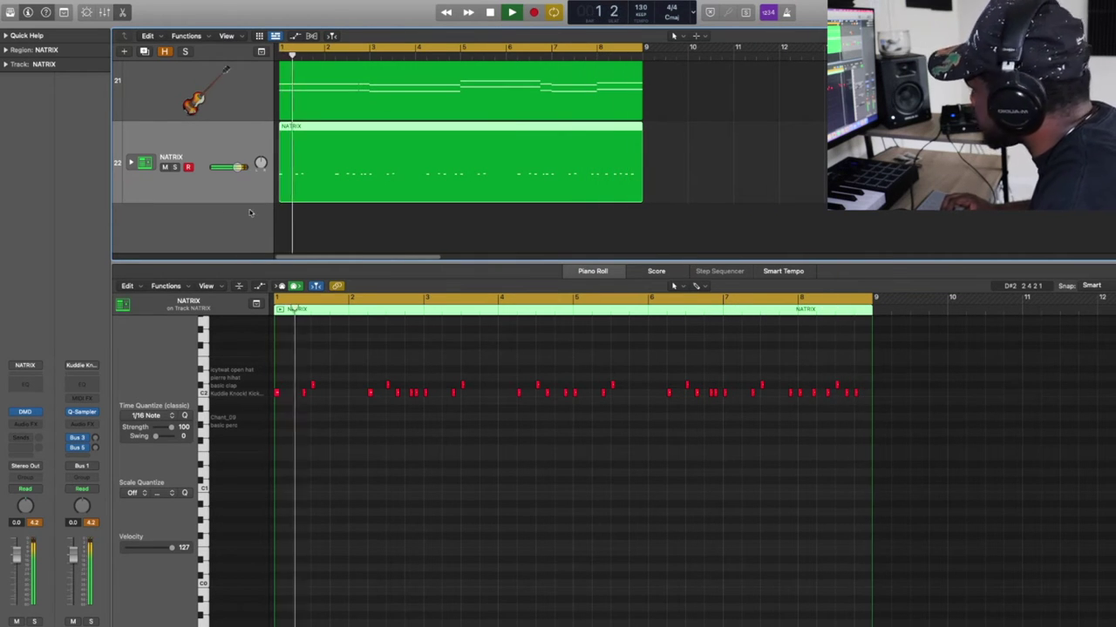
{"action": "scroll", "coordinate": [218, 143], "scroll_direction": "up", "scroll_amount": 3}
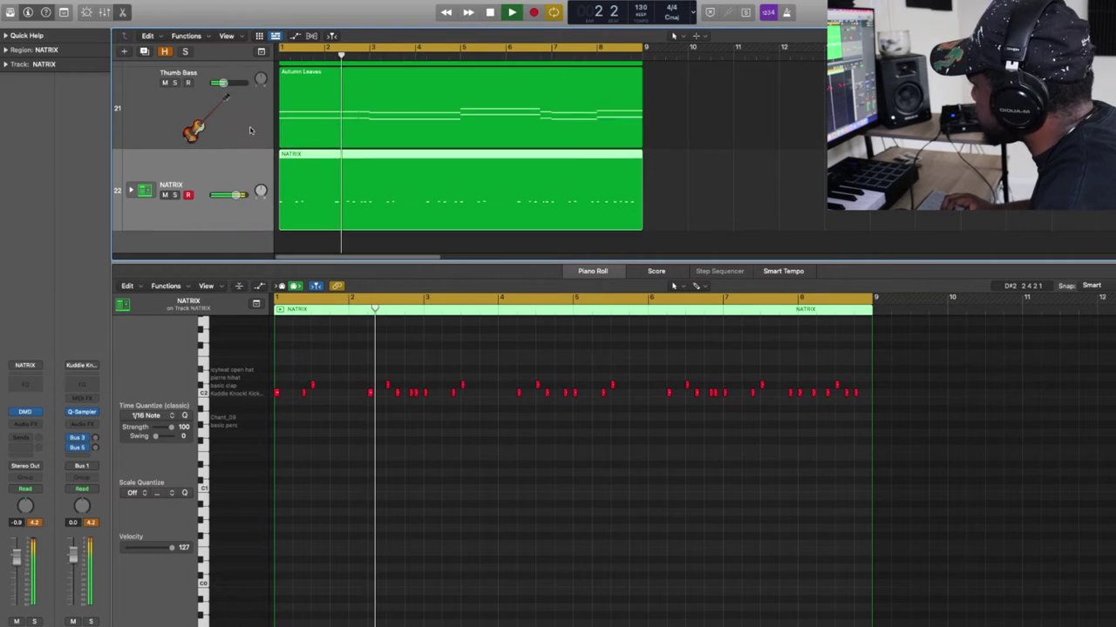
{"action": "left_click_drag", "start_coordinate": [223, 115], "coordinate": [224, 115]}
Step: Delete the note at bar 8 from the Autumn Leaves track's region and replay the beat from the start
{"action": "scroll", "coordinate": [218, 121], "scroll_direction": "up", "scroll_amount": 5}
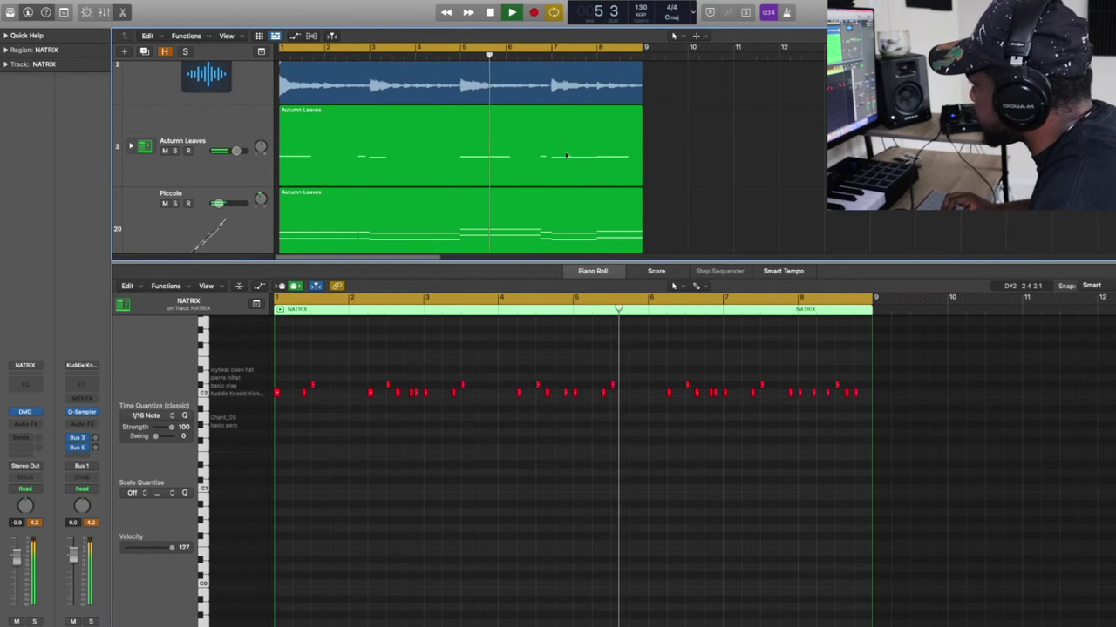
{"action": "key", "text": "space"}
{"action": "left_click", "coordinate": [596, 163]}
{"action": "left_click", "coordinate": [816, 454]}
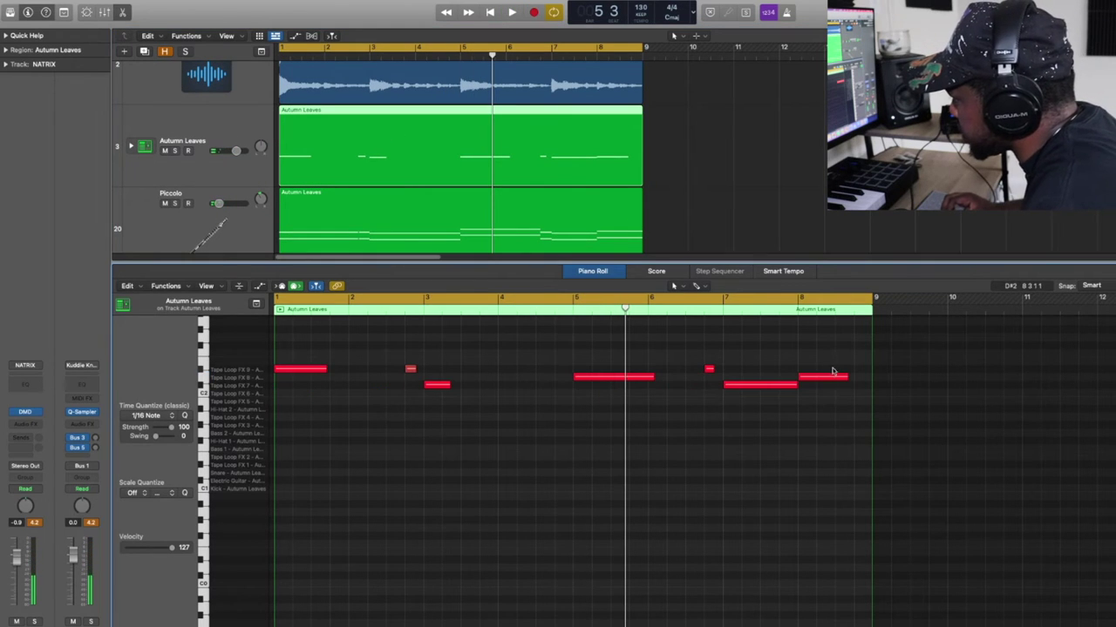
{"action": "key", "text": "Return"}
{"action": "key", "text": "space"}
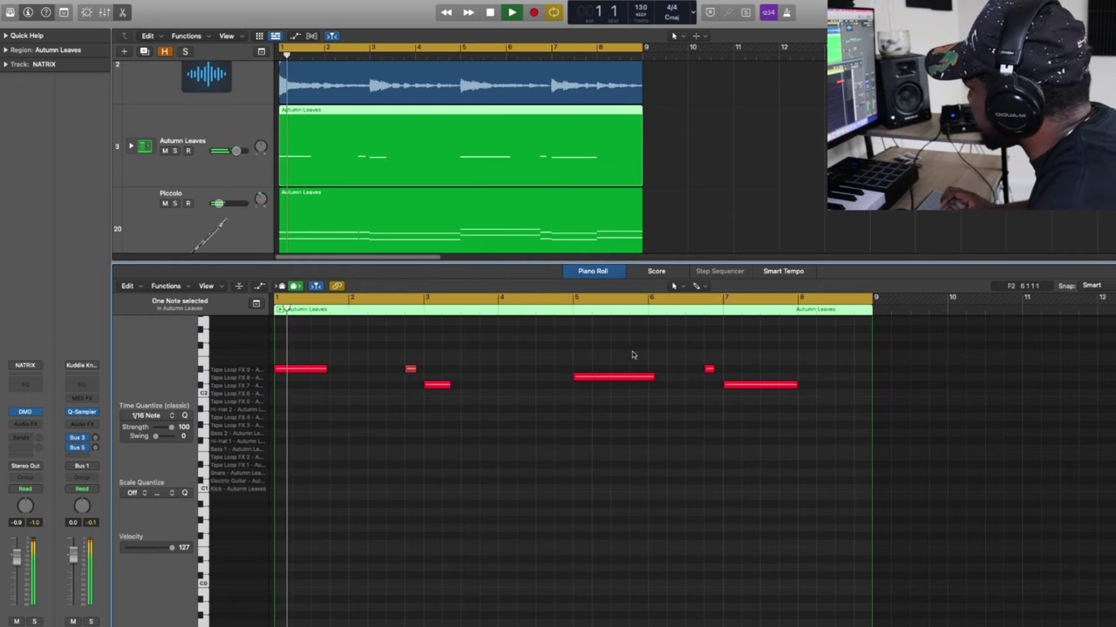
Step: Check the notes of the Piccolo and Thumb Bass regions during playback and bring the NATRIX region back into the Piano Roll
{"action": "scroll", "coordinate": [338, 190], "scroll_direction": "down", "scroll_amount": 2}
{"action": "left_click", "coordinate": [338, 190]}
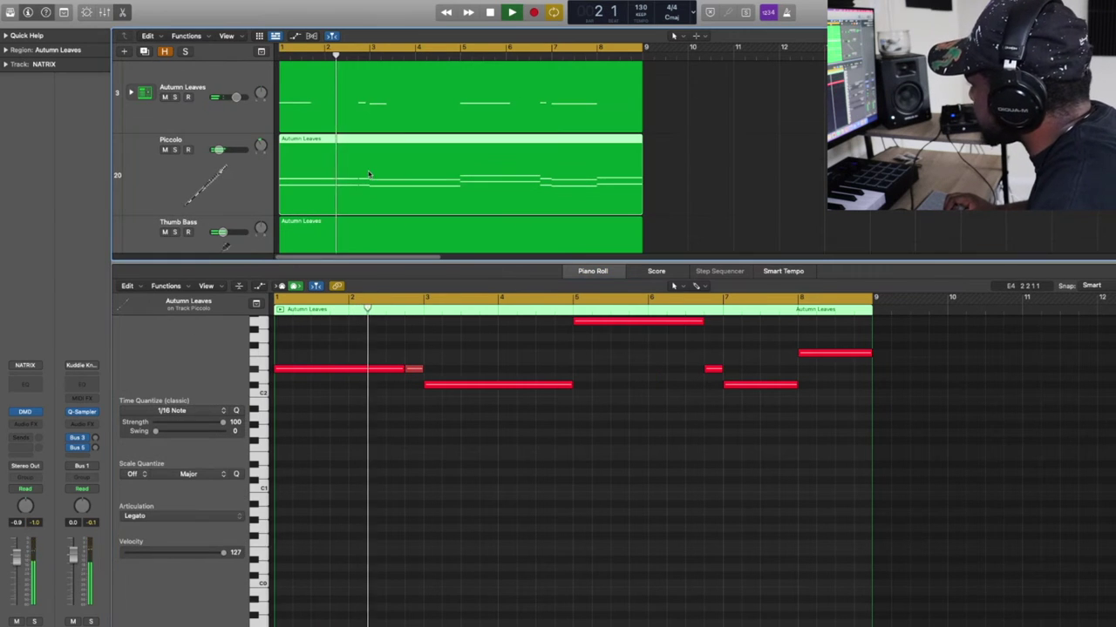
{"action": "scroll", "coordinate": [354, 218], "scroll_direction": "down", "scroll_amount": 2}
{"action": "left_click", "coordinate": [355, 218]}
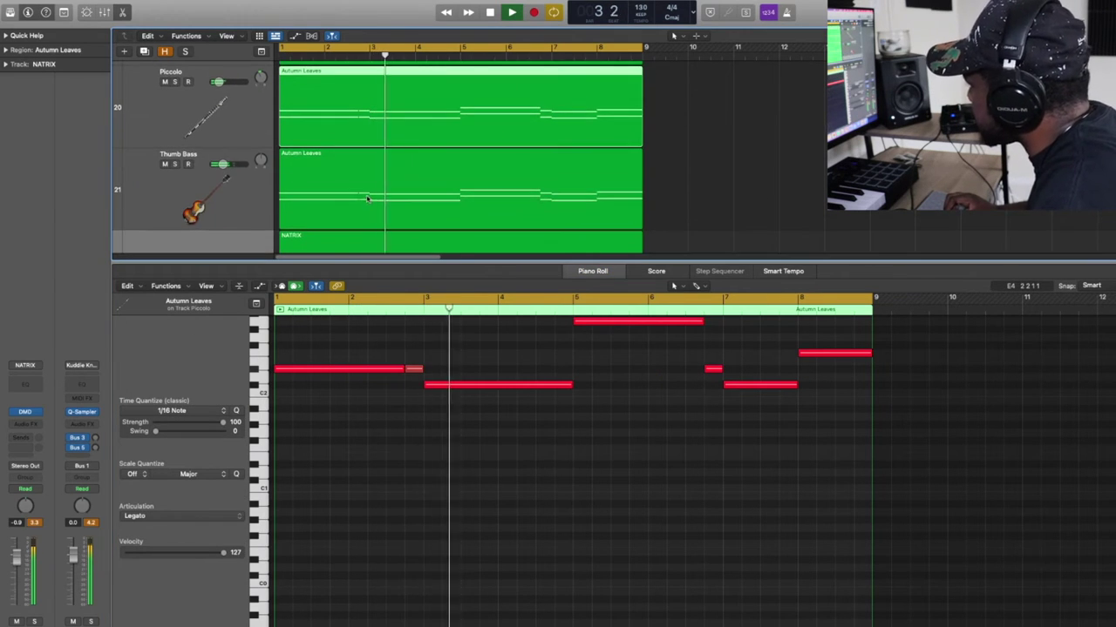
{"action": "scroll", "coordinate": [452, 190], "scroll_direction": "down", "scroll_amount": 2}
{"action": "left_click", "coordinate": [452, 190]}
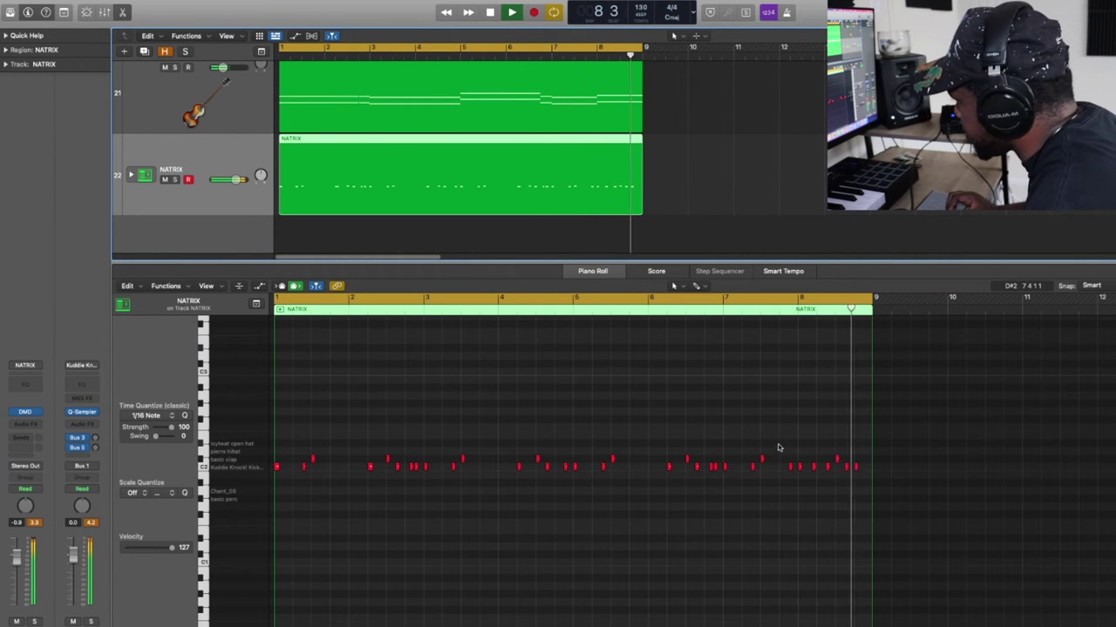
Step: Record a pierre hihat pattern across the eight bars of the NATRIX region and quantize all its hi-hat notes
{"action": "key", "text": "space"}
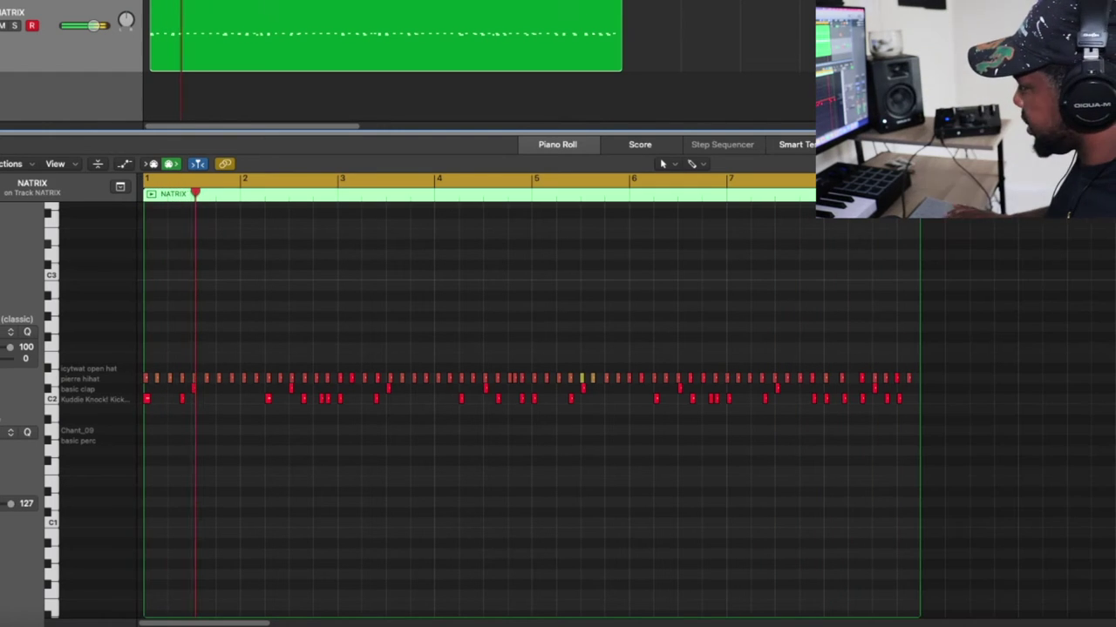
{"action": "key", "text": "space"}
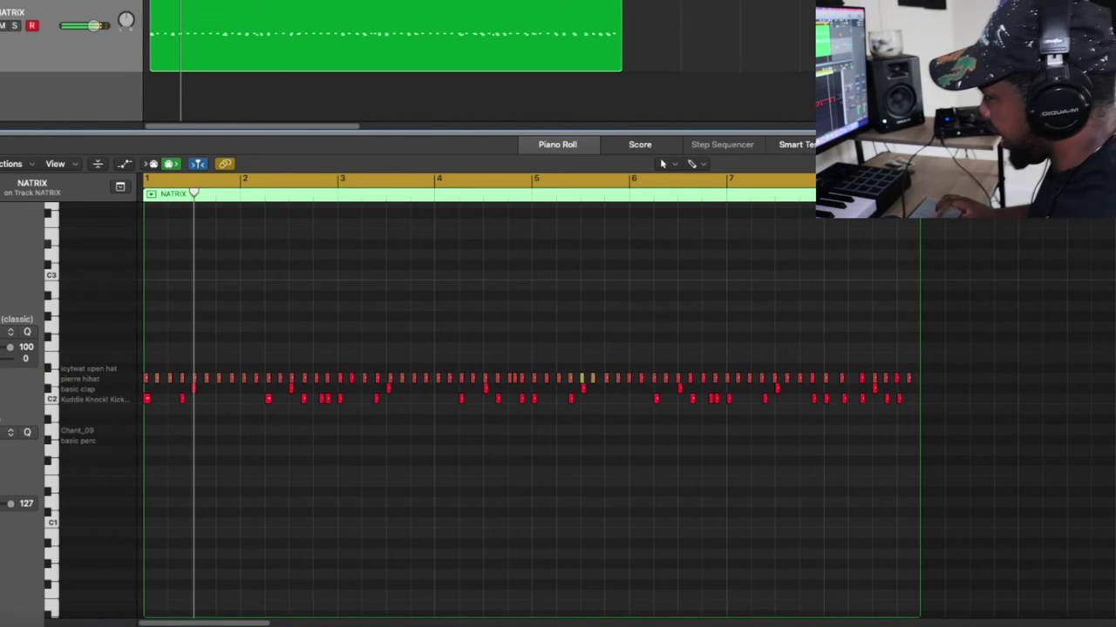
{"action": "left_click", "coordinate": [939, 381]}
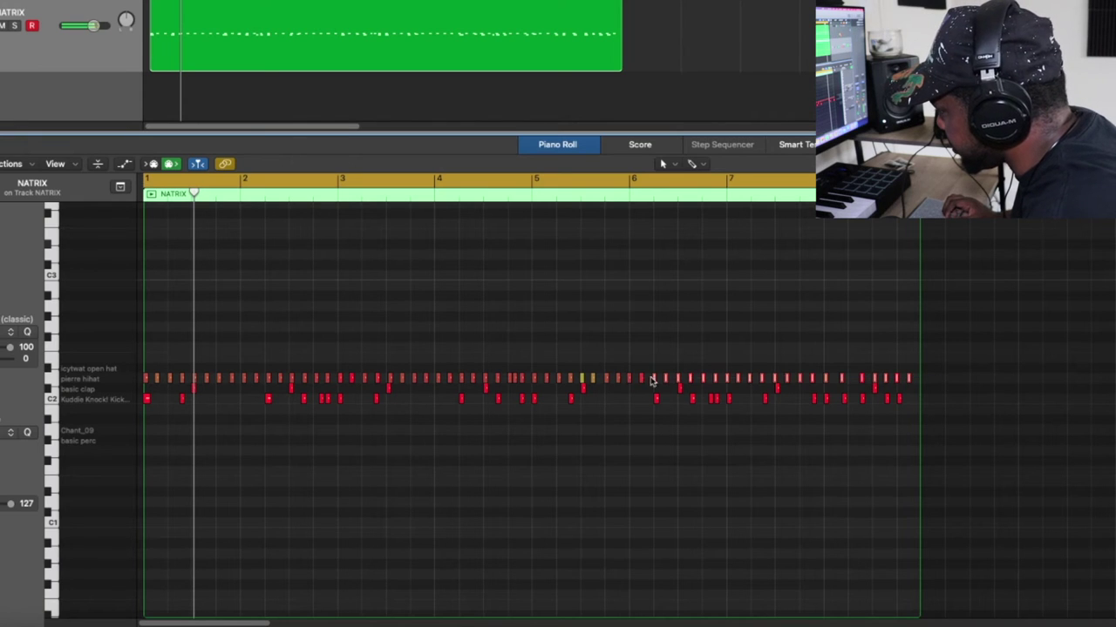
{"action": "left_click_drag", "start_coordinate": [451, 378], "coordinate": [345, 380]}
{"action": "left_click_drag", "start_coordinate": [278, 379], "coordinate": [173, 384]}
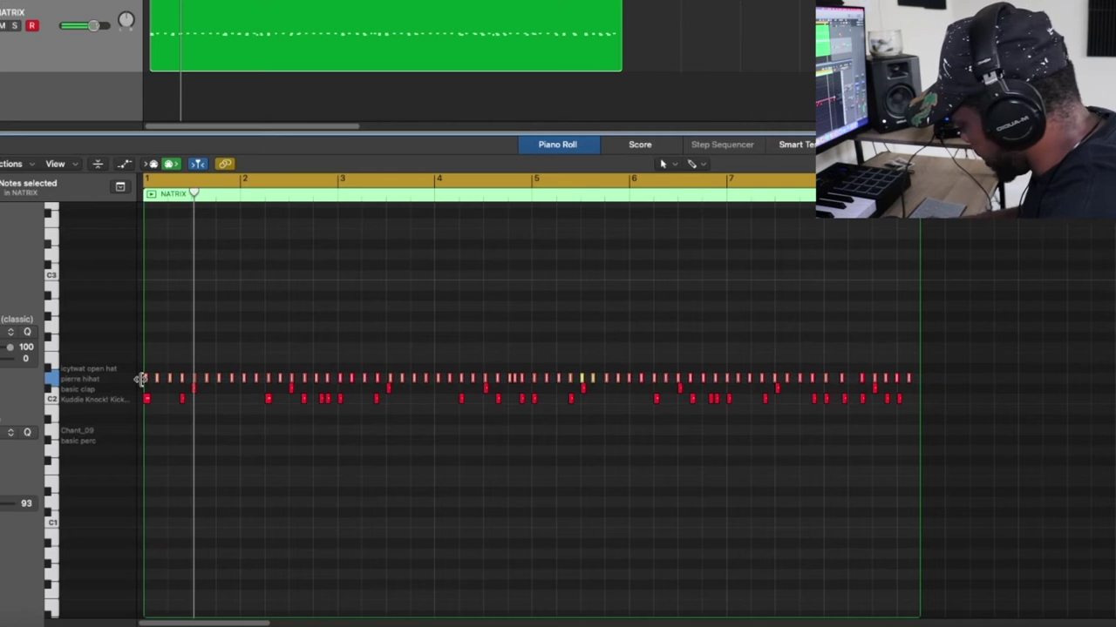
{"action": "key", "text": "Return"}
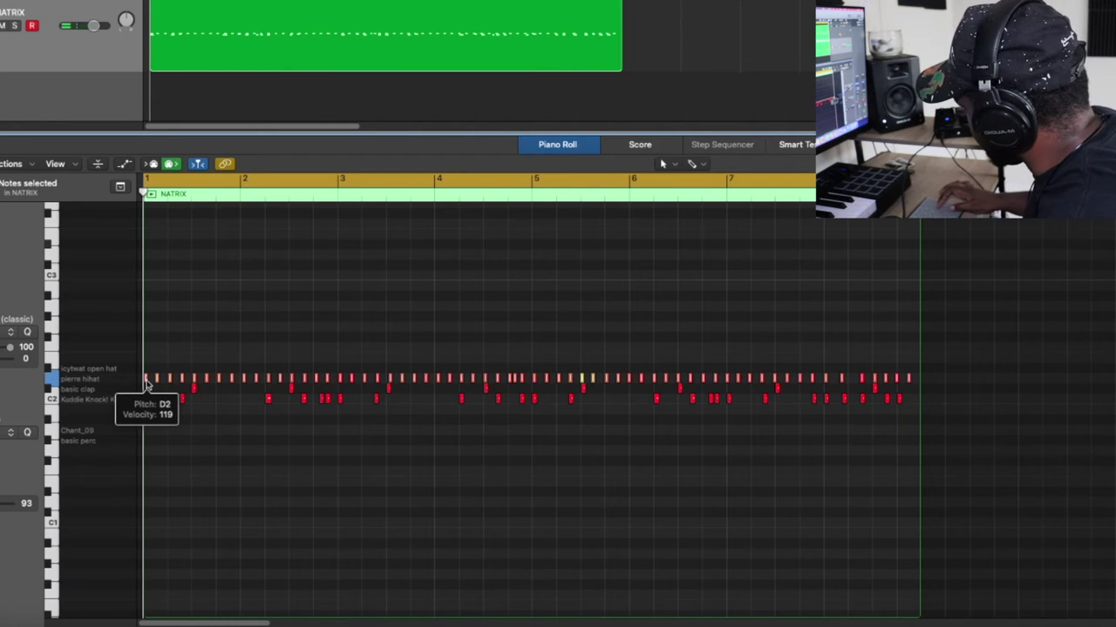
{"action": "key", "text": "space"}
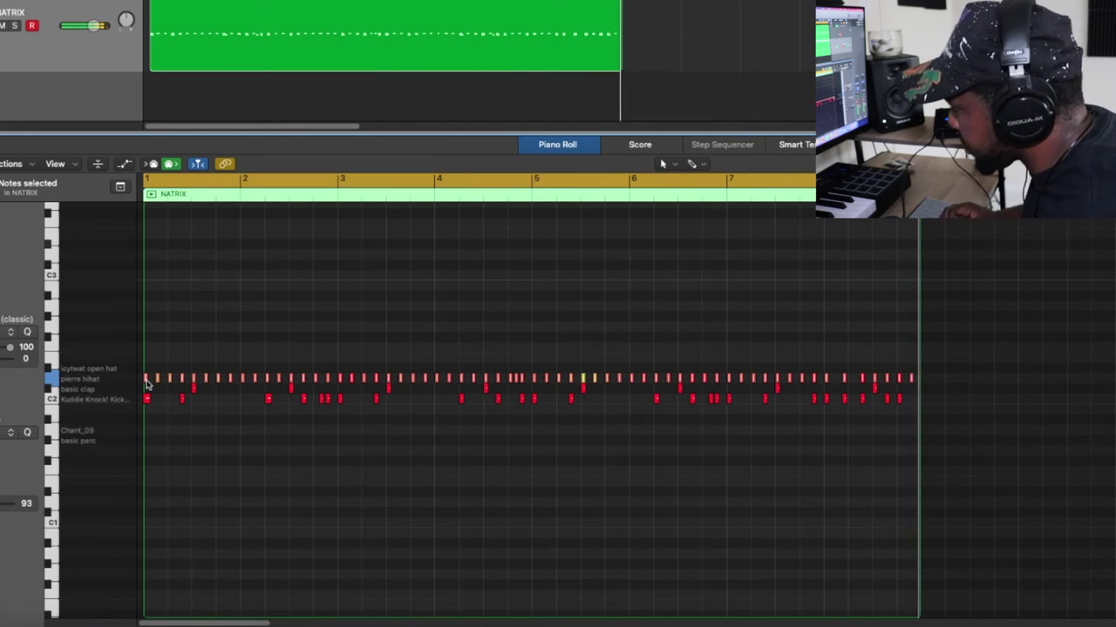
{"action": "key", "text": "space"}
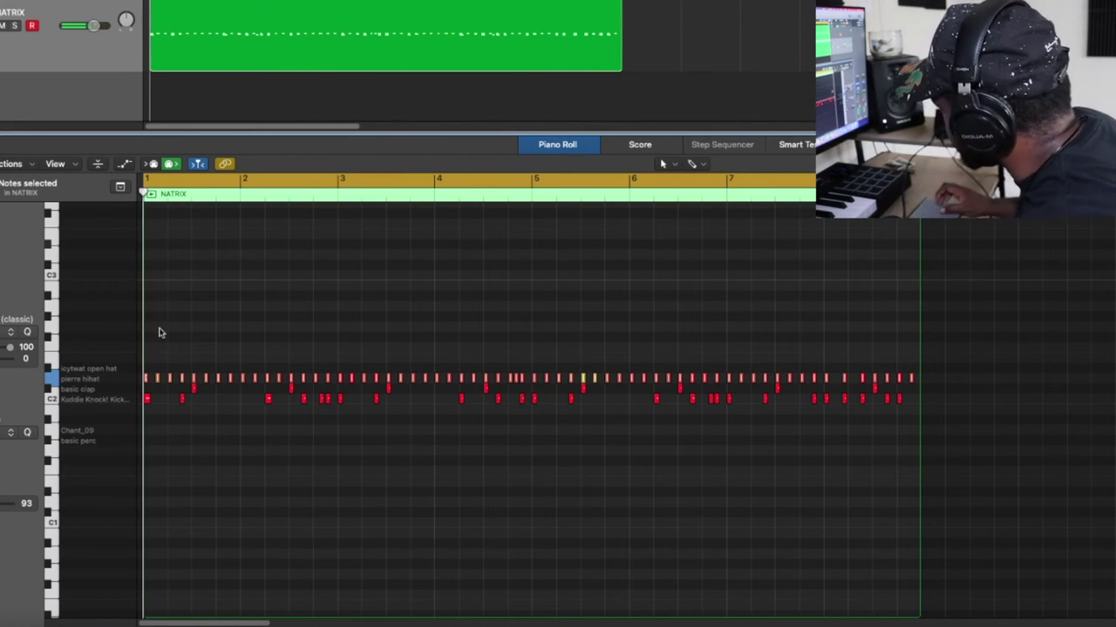
Step: Record a basic perc pattern across the eight bars of the NATRIX region and quantize the new perc notes
{"action": "left_click", "coordinate": [1037, 429]}
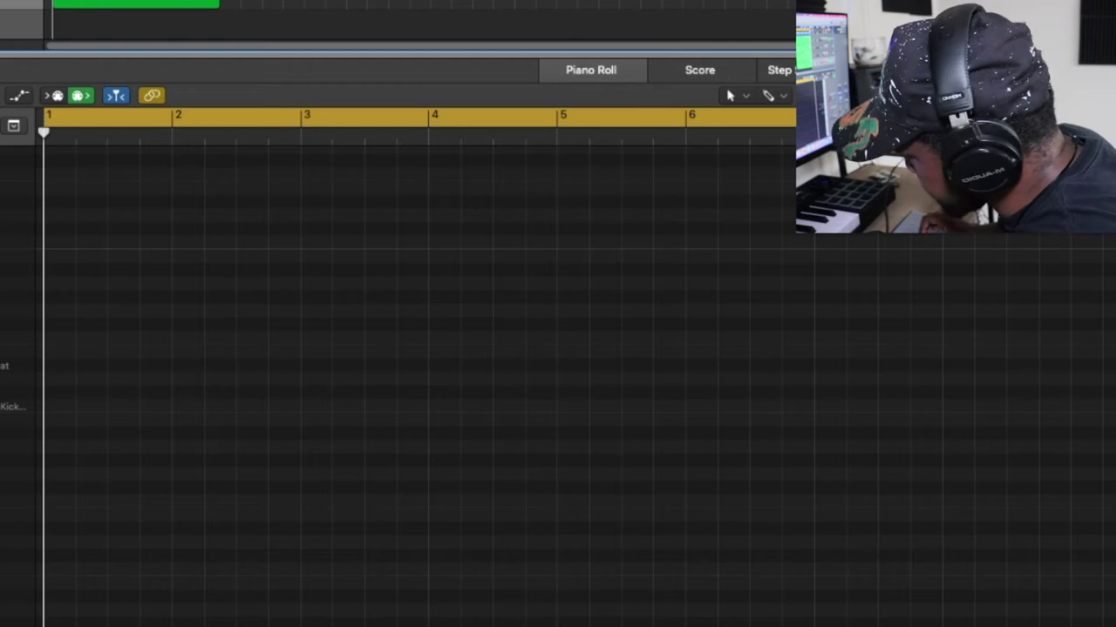
{"action": "left_click", "coordinate": [135, 4]}
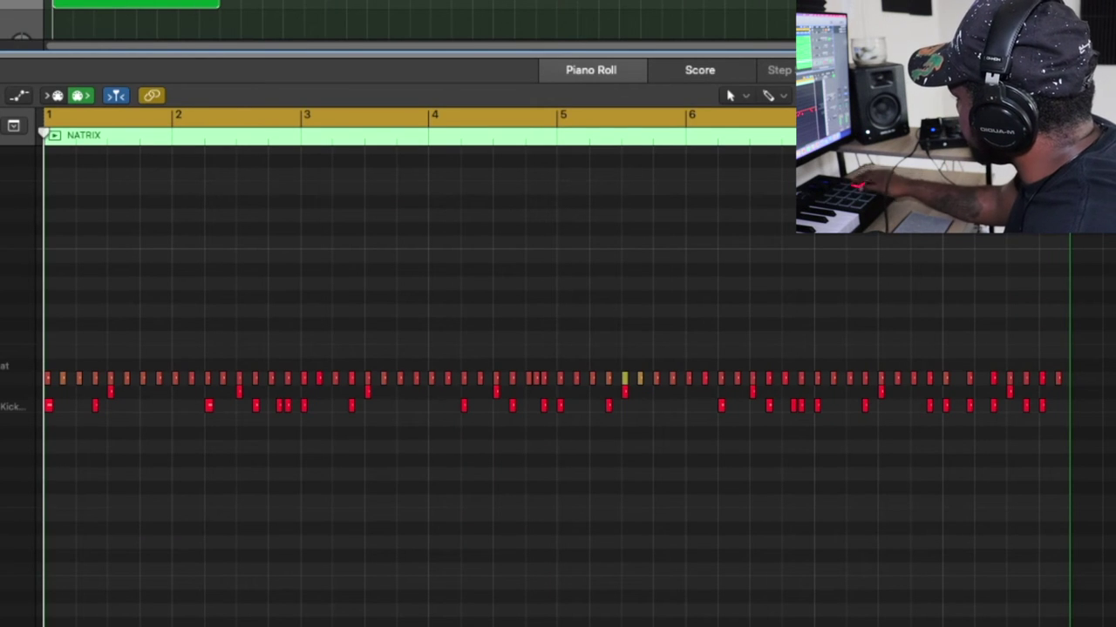
{"action": "scroll", "coordinate": [204, 4], "scroll_direction": "down", "scroll_amount": 2}
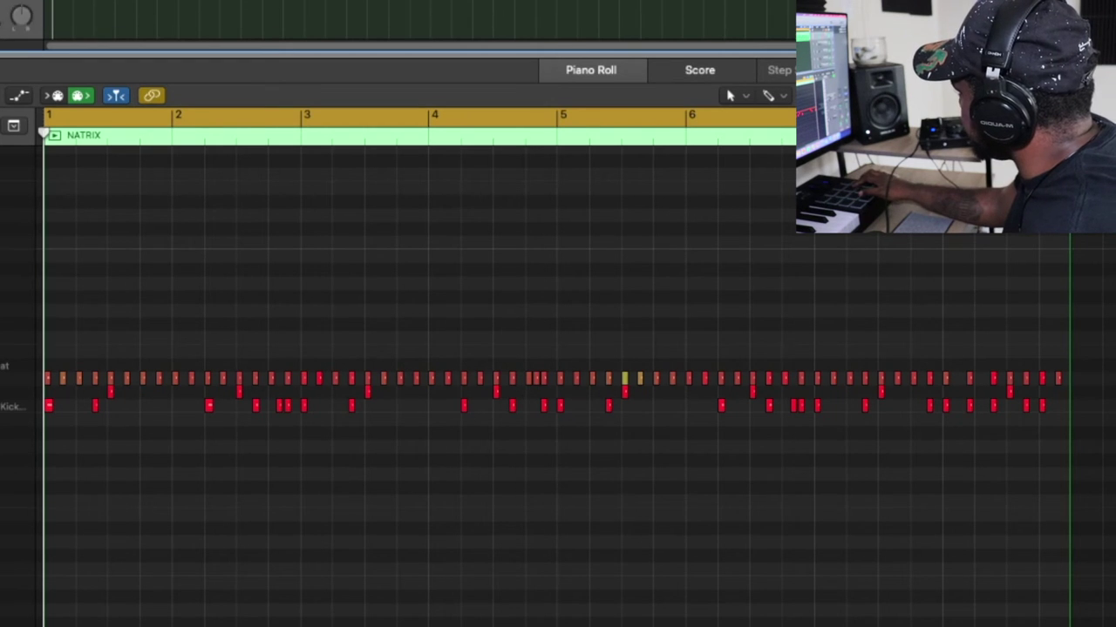
{"action": "key", "text": "a"}
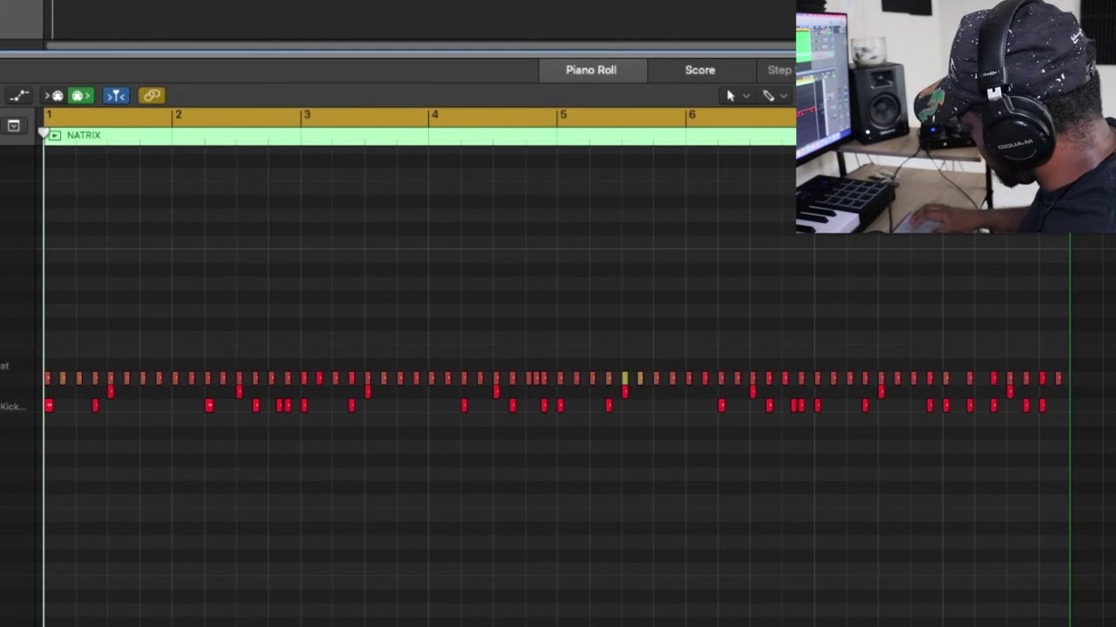
{"action": "key", "text": "r"}
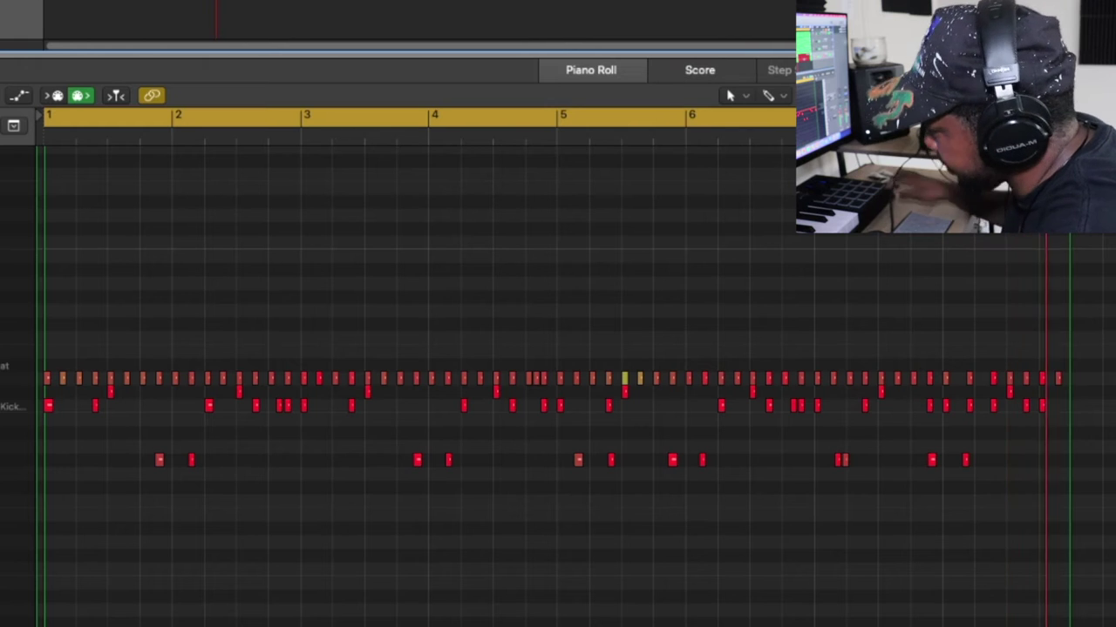
{"action": "key", "text": "space"}
{"action": "left_click_drag", "start_coordinate": [1111, 598], "coordinate": [37, 446]}
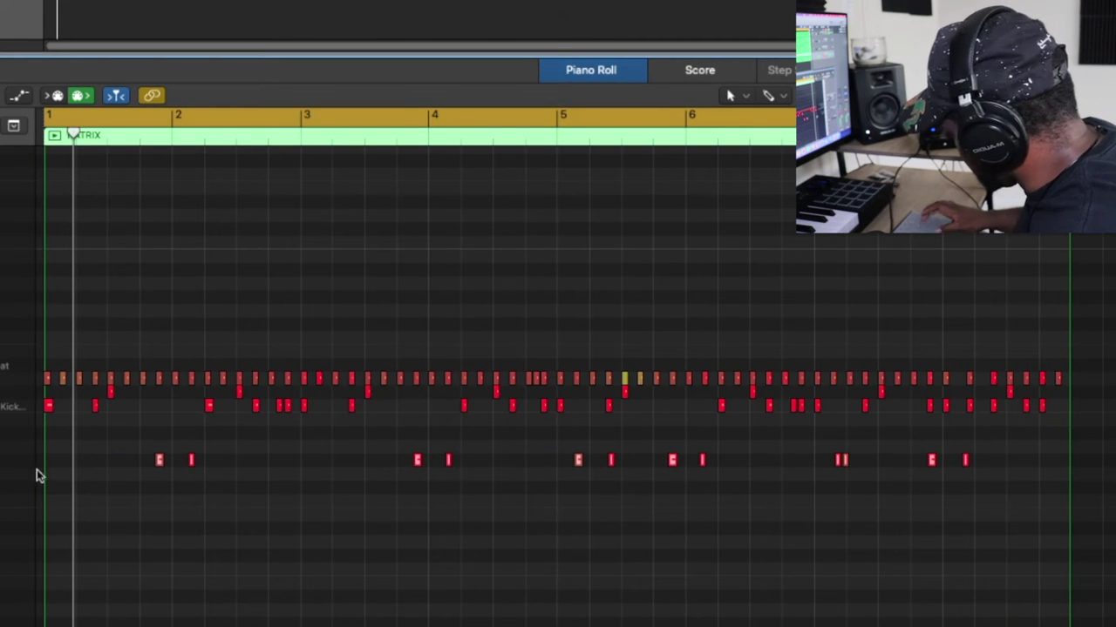
{"action": "key", "text": "space"}
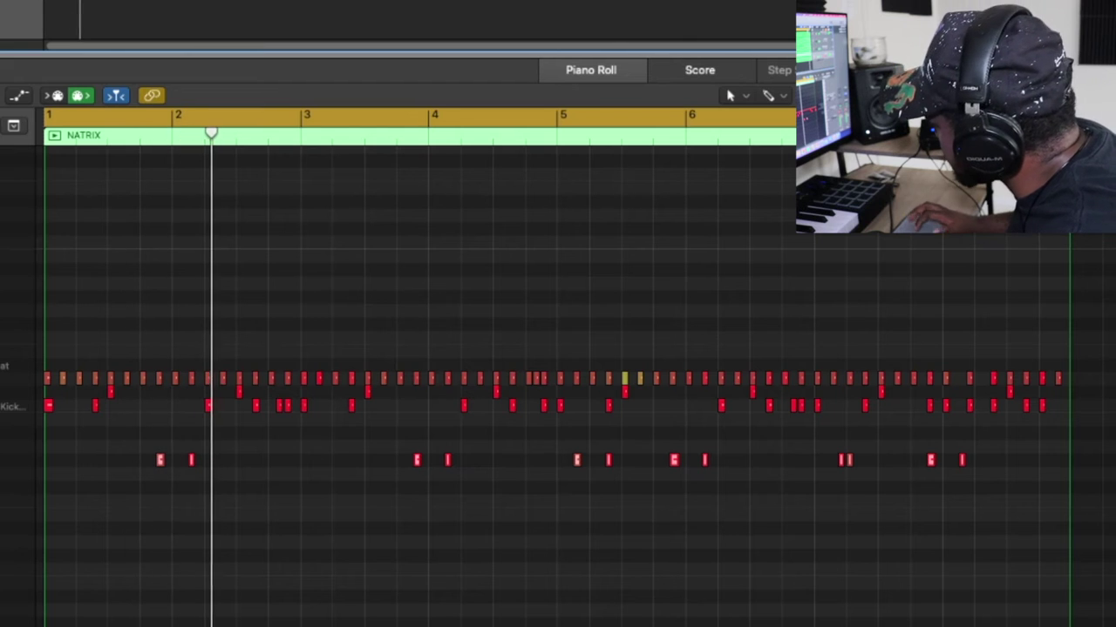
{"action": "key", "text": "Delete"}
Step: Record three icytwat open hat hits into the NATRIX region, restarting the take from bar 1
{"action": "key", "text": "Return"}
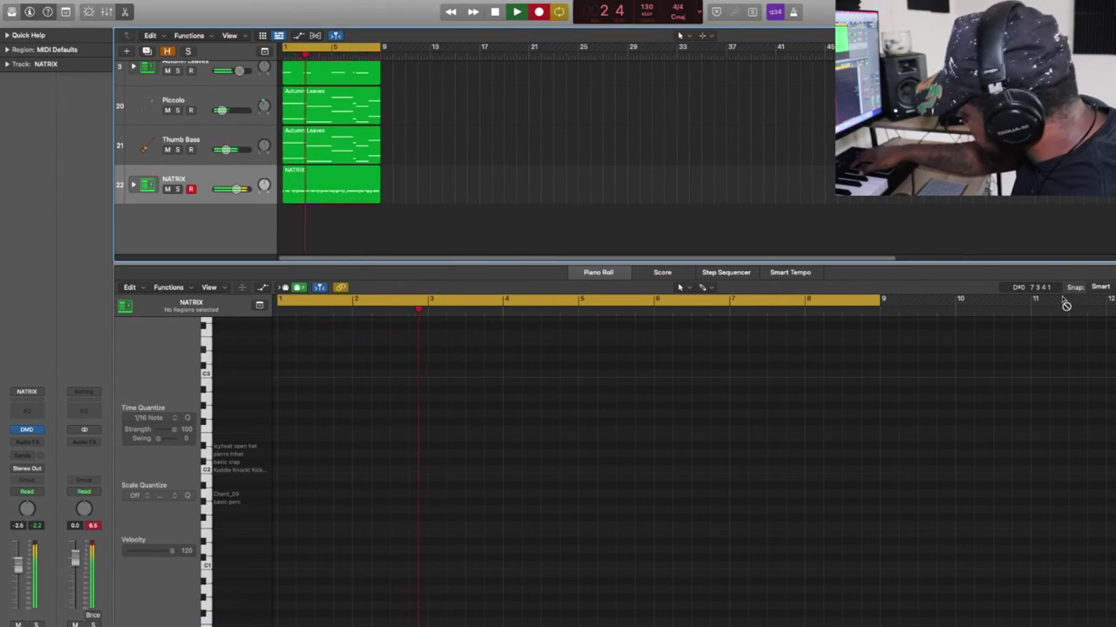
{"action": "key", "text": "space"}
{"action": "key", "text": "Return"}
{"action": "key", "text": "r"}
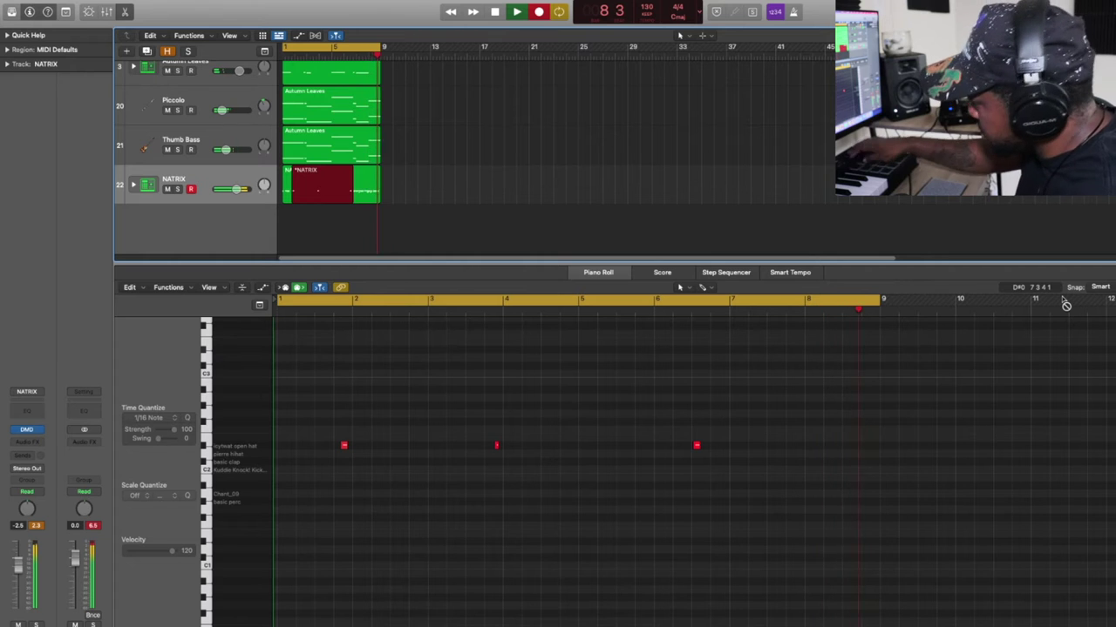
{"action": "key", "text": "space"}
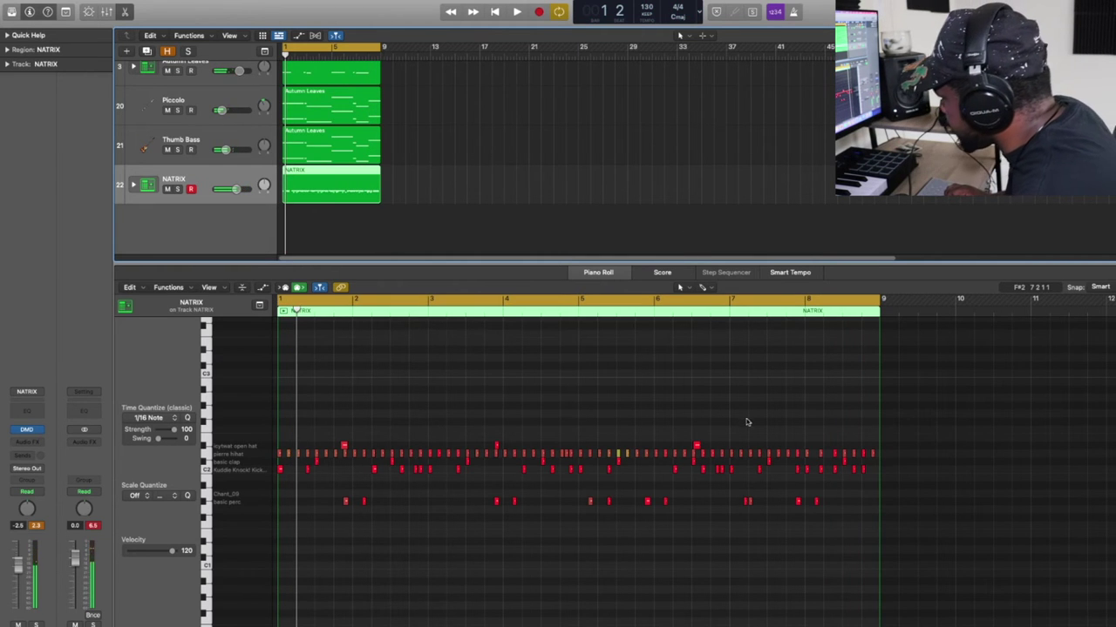
Step: Quantize the three icytwat open hat notes and play the beat back to check their timing
{"action": "left_click_drag", "start_coordinate": [737, 442], "coordinate": [696, 444]}
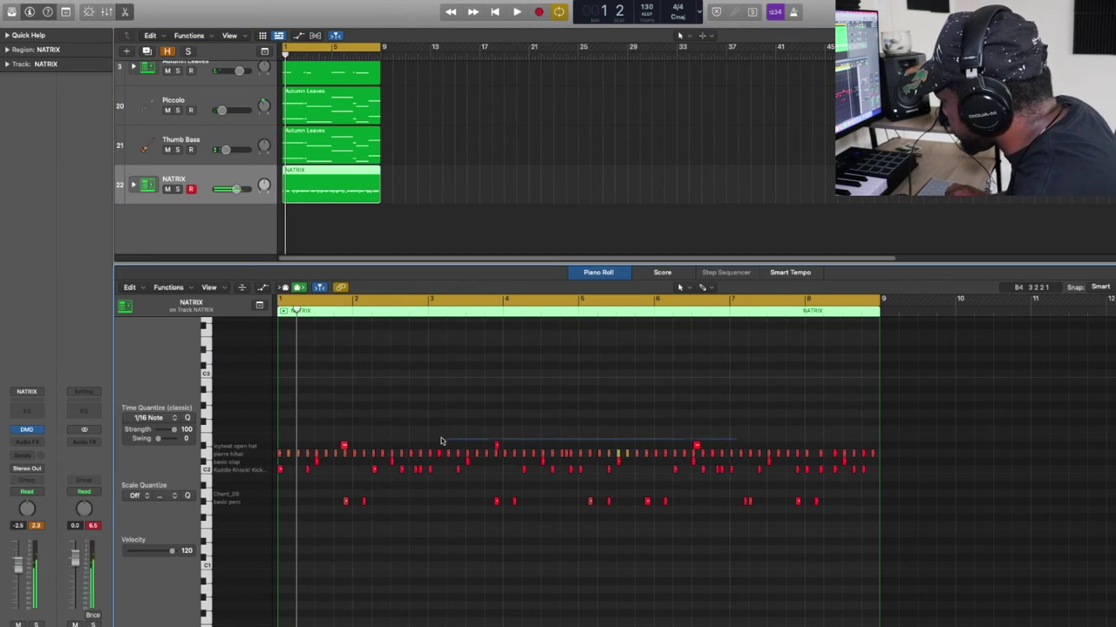
{"action": "left_click_drag", "start_coordinate": [347, 442], "coordinate": [332, 443]}
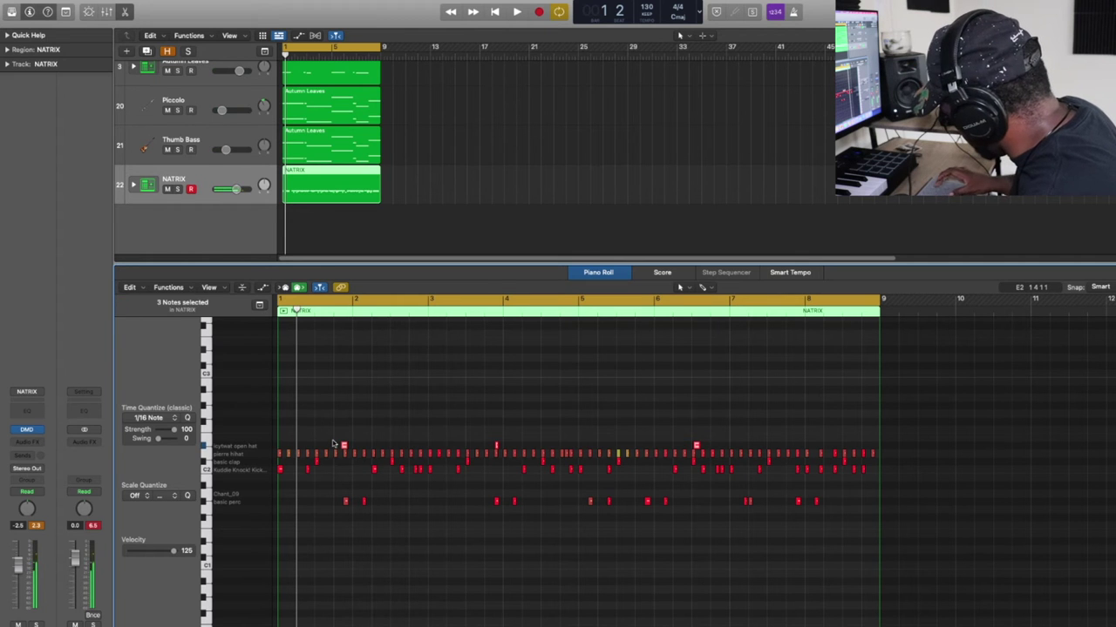
{"action": "key", "text": "space"}
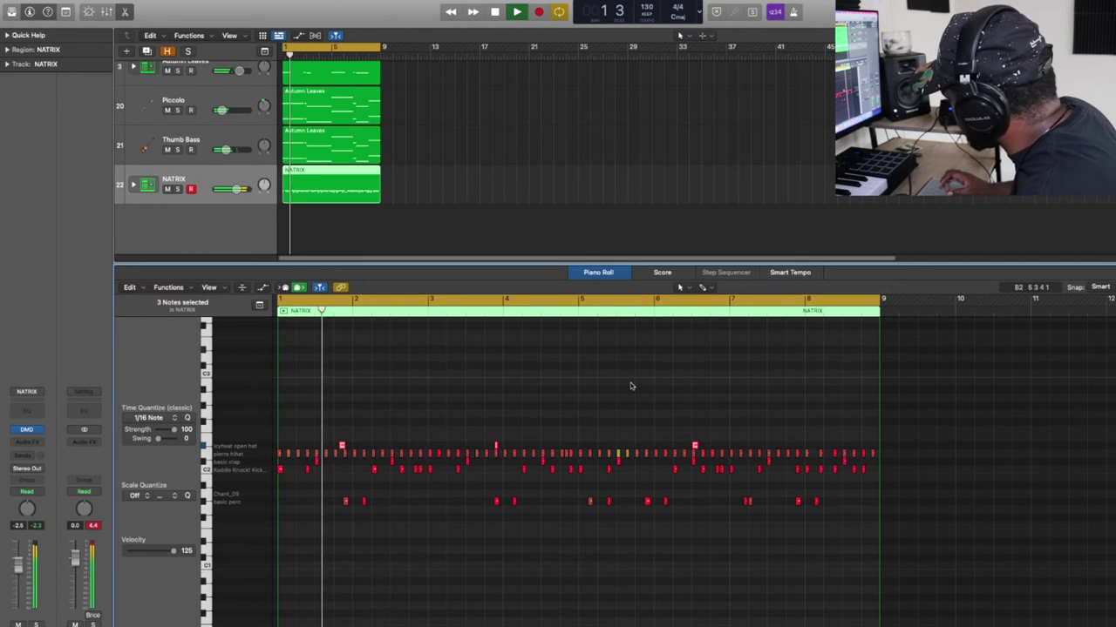
{"action": "key", "text": "space"}
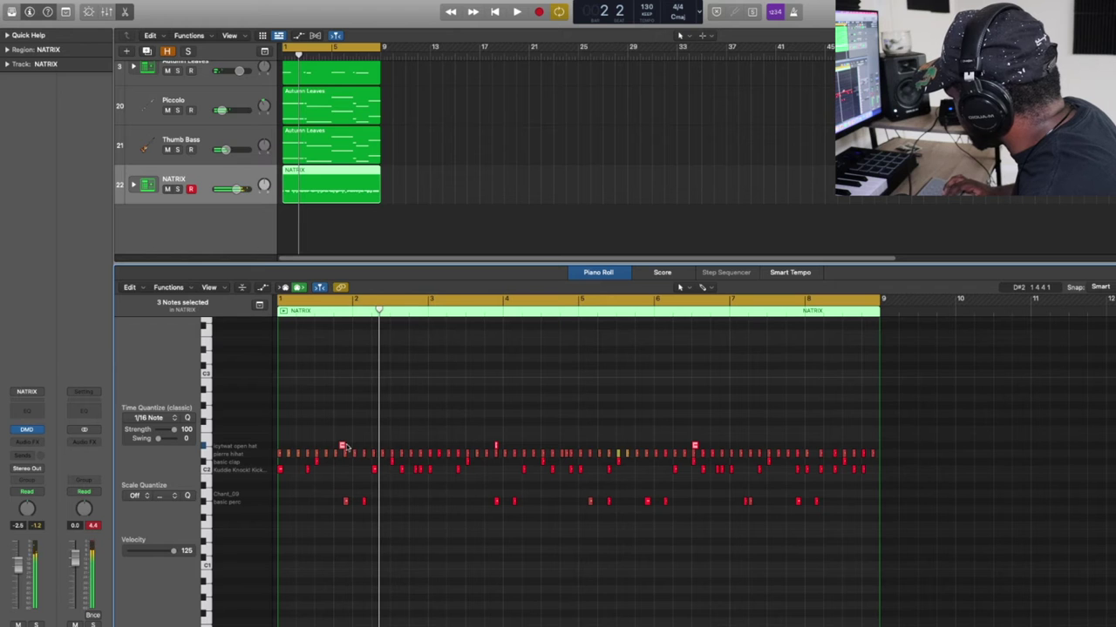
Step: Nudge the three icytwat open hat notes earlier twice, shift the bar 1 note slightly later, and play the loop through
{"action": "left_click_drag", "start_coordinate": [343, 448], "coordinate": [337, 448]}
{"action": "key", "text": "space"}
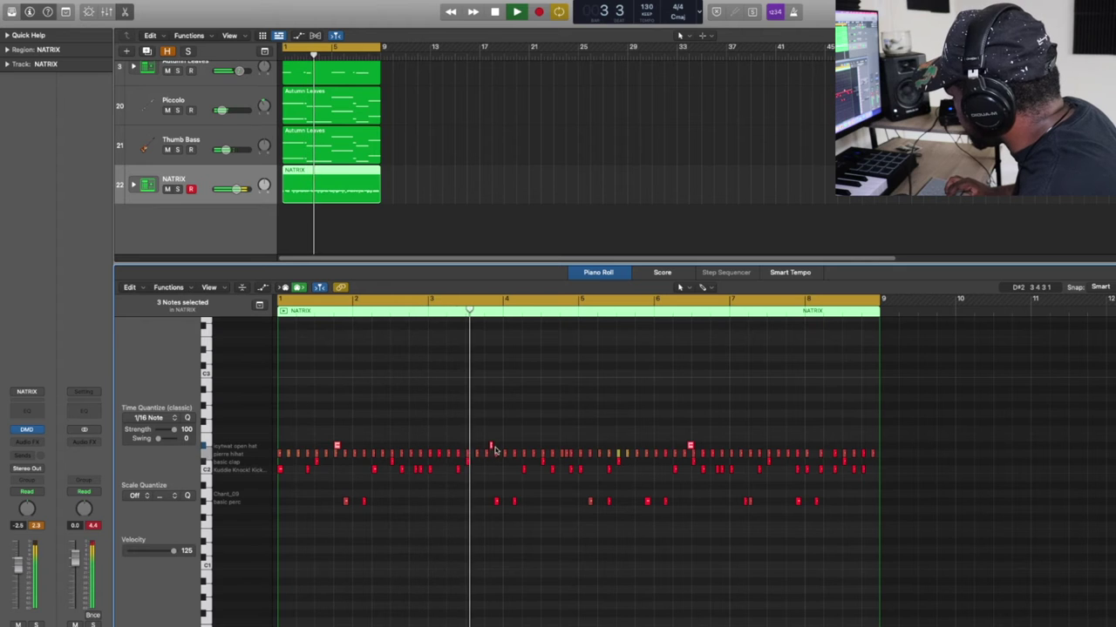
{"action": "key", "text": "space"}
{"action": "left_click_drag", "start_coordinate": [491, 448], "coordinate": [486, 448]}
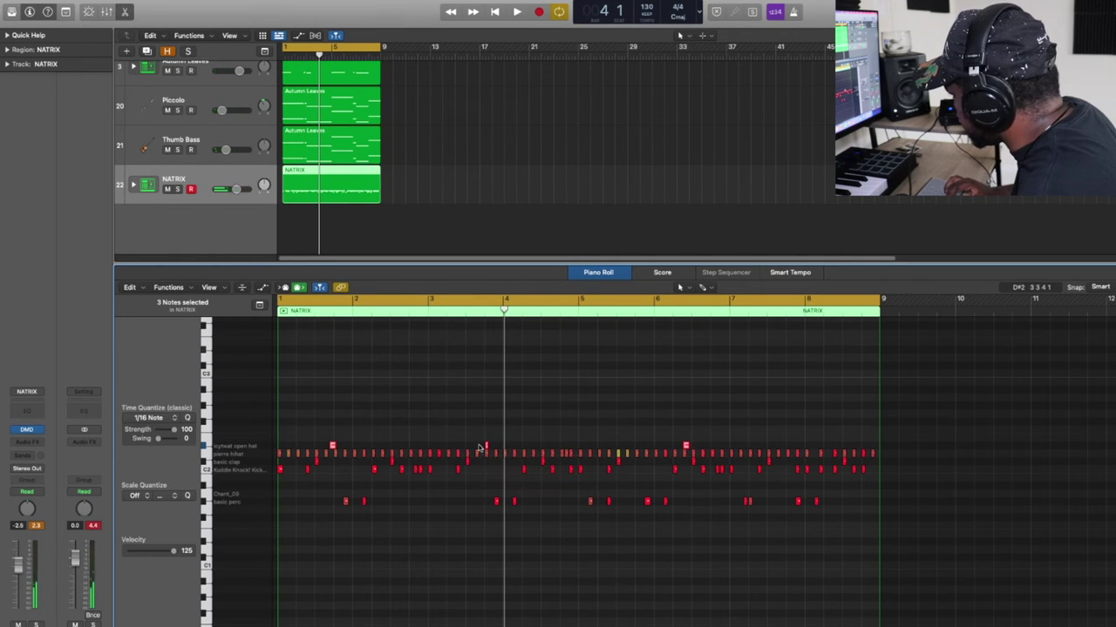
{"action": "key", "text": "Return"}
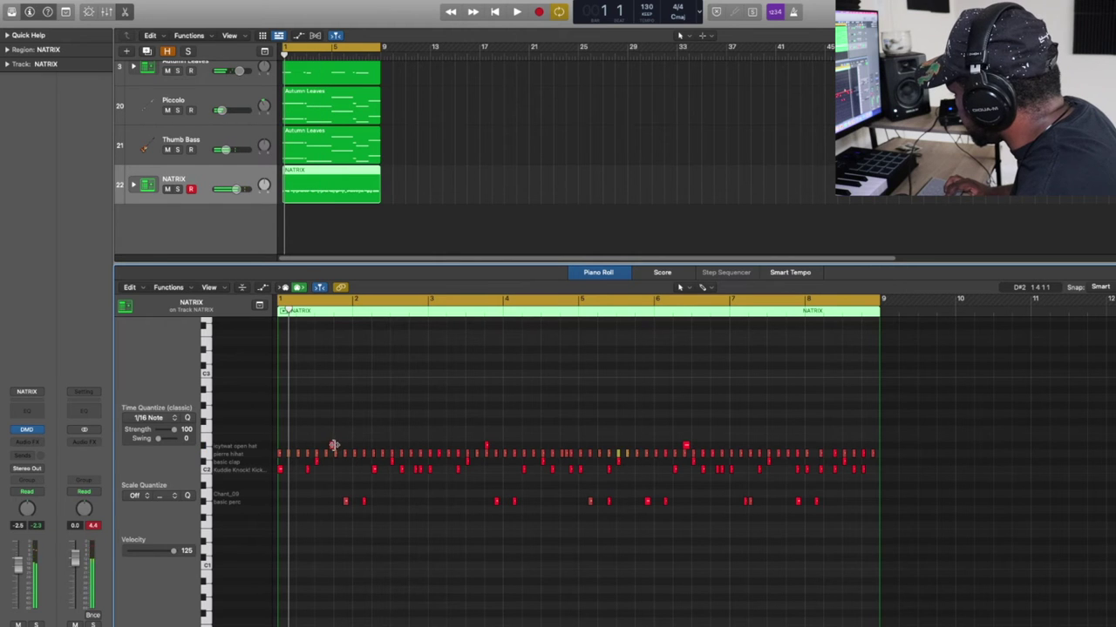
{"action": "left_click_drag", "start_coordinate": [332, 447], "coordinate": [336, 448]}
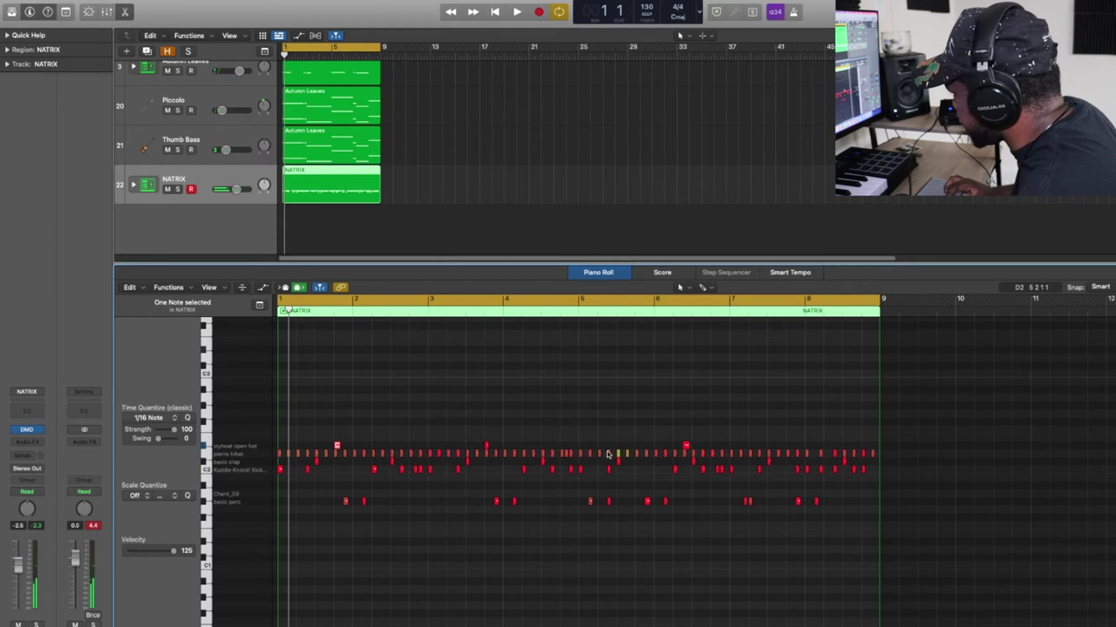
{"action": "key", "text": "space"}
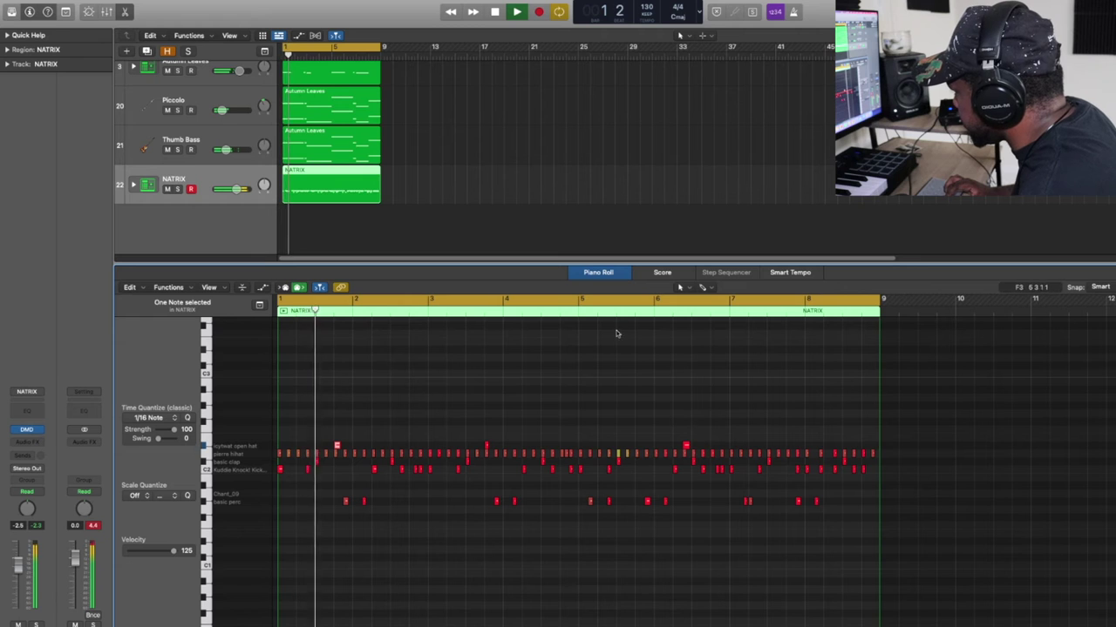
{"action": "left_click", "coordinate": [592, 311]}
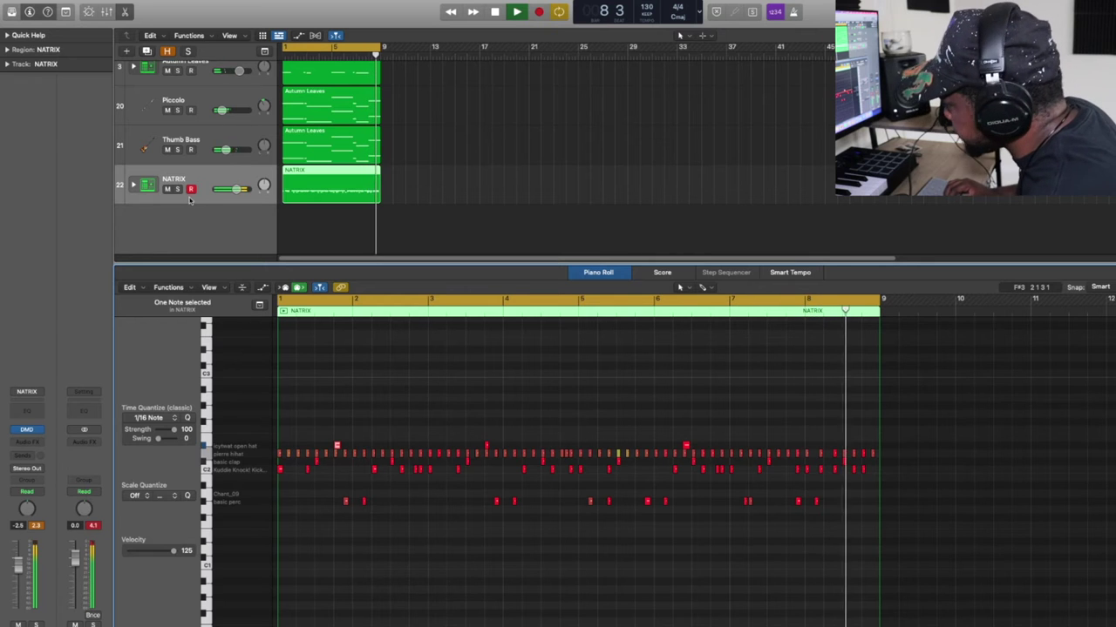
{"action": "key", "text": "space"}
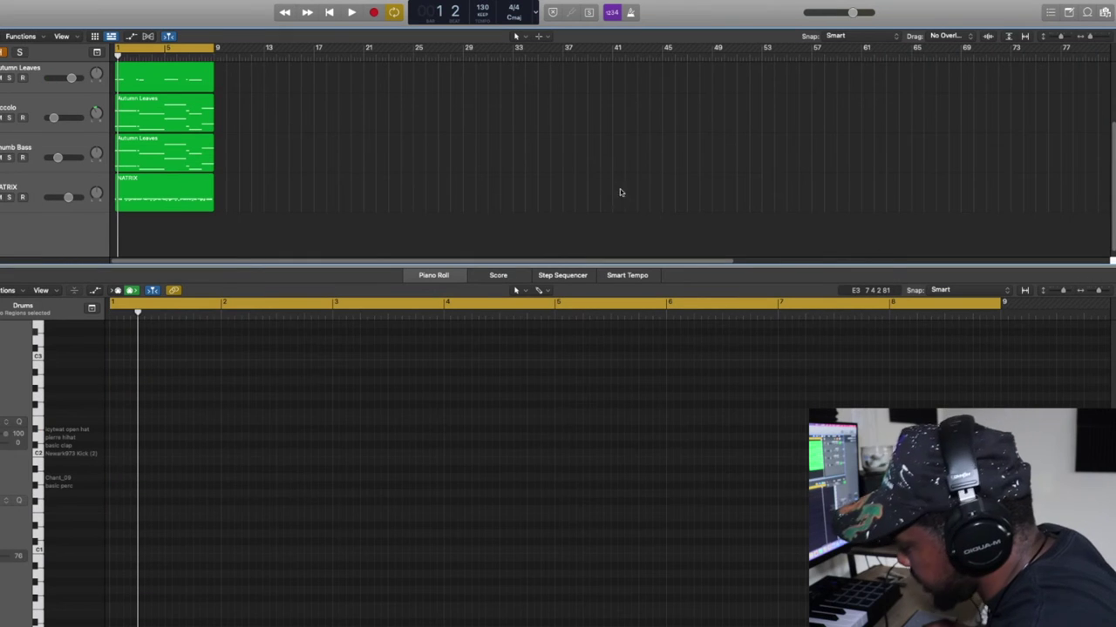
Step: Find 808 (8).wav in the audio files and load it on a new Quick Sampler track in One Shot mode with root key E2
{"action": "key", "text": "Return"}
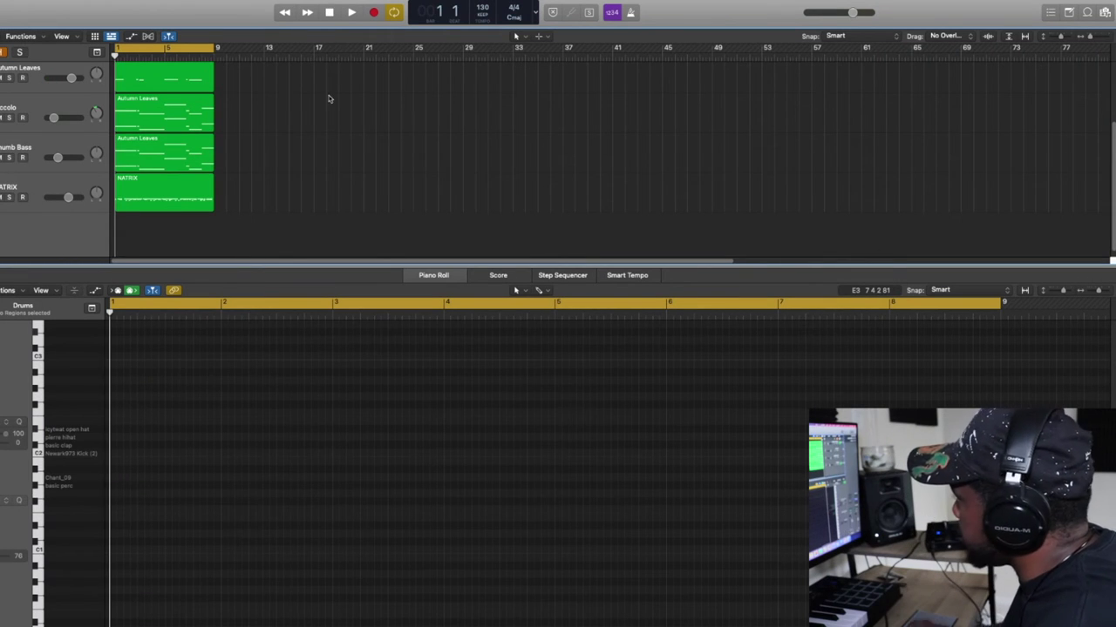
{"action": "left_click", "coordinate": [1104, 13]}
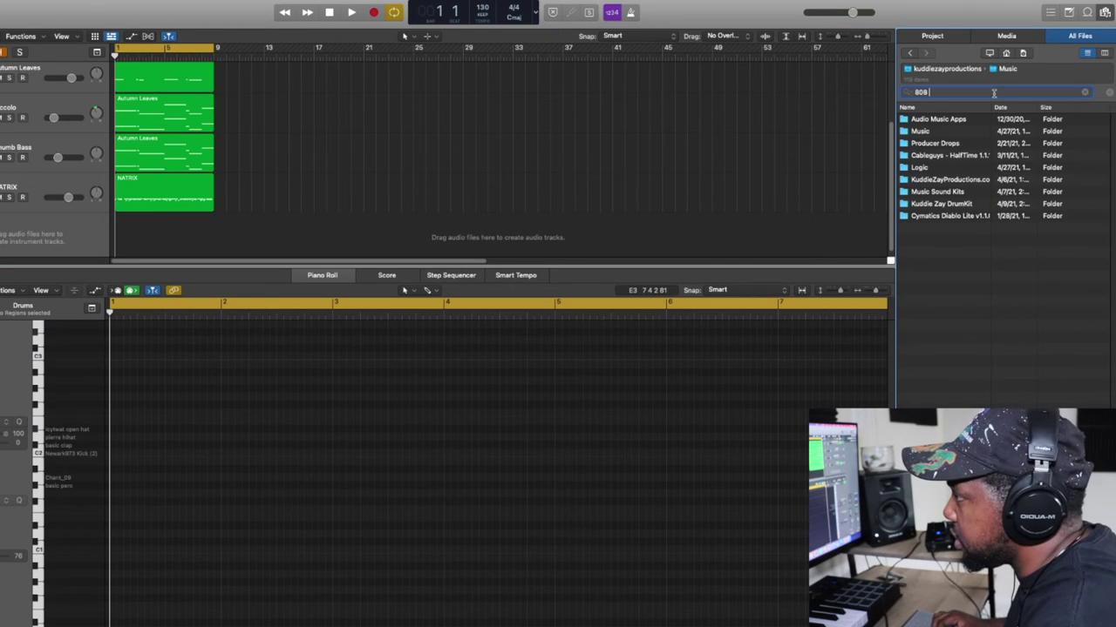
{"action": "key", "text": "Return"}
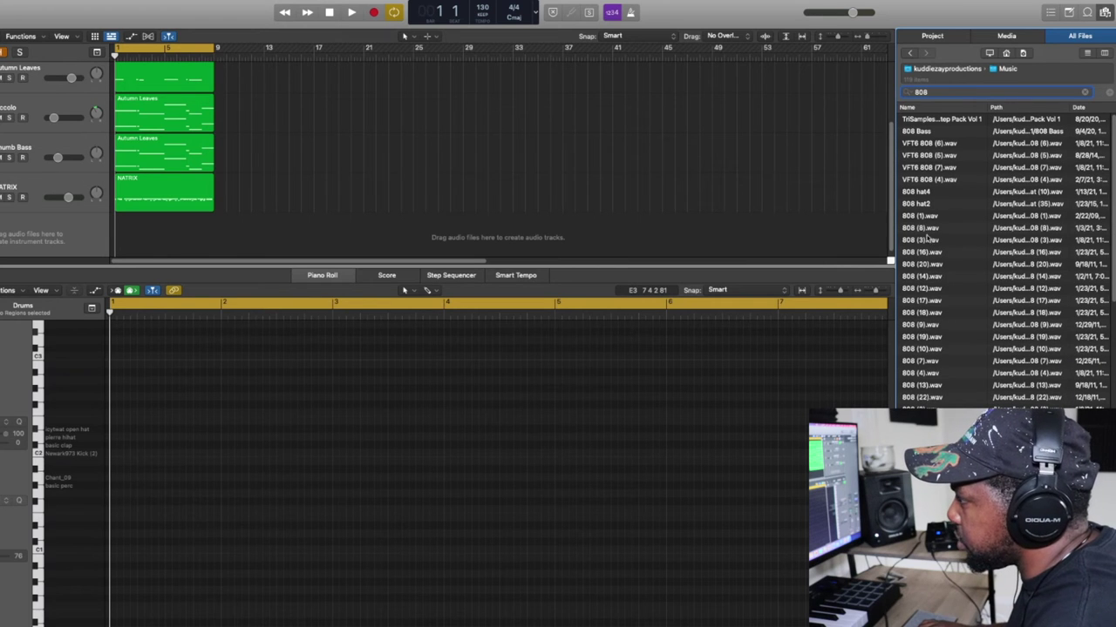
{"action": "left_click_drag", "start_coordinate": [931, 230], "coordinate": [14, 181]}
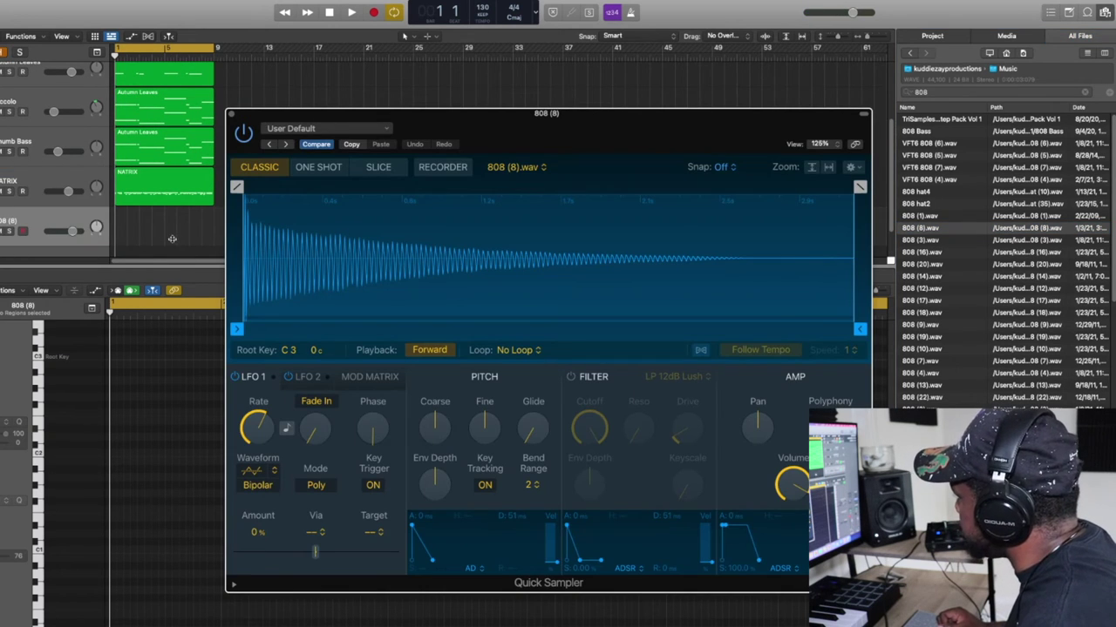
{"action": "scroll", "coordinate": [172, 238], "scroll_direction": "down", "scroll_amount": 1}
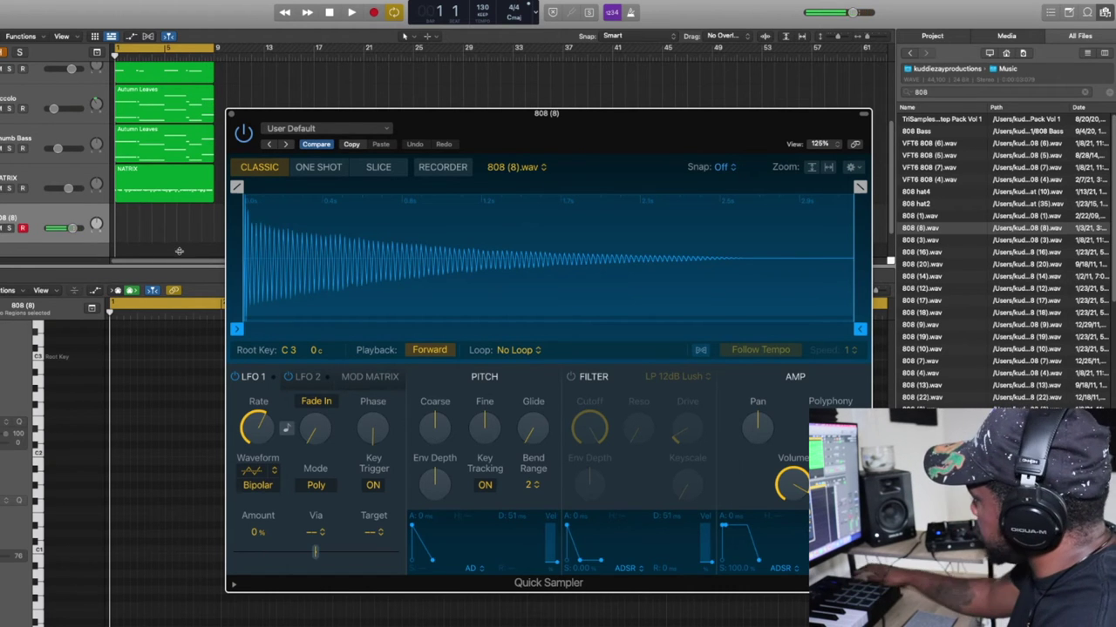
{"action": "left_click", "coordinate": [323, 167]}
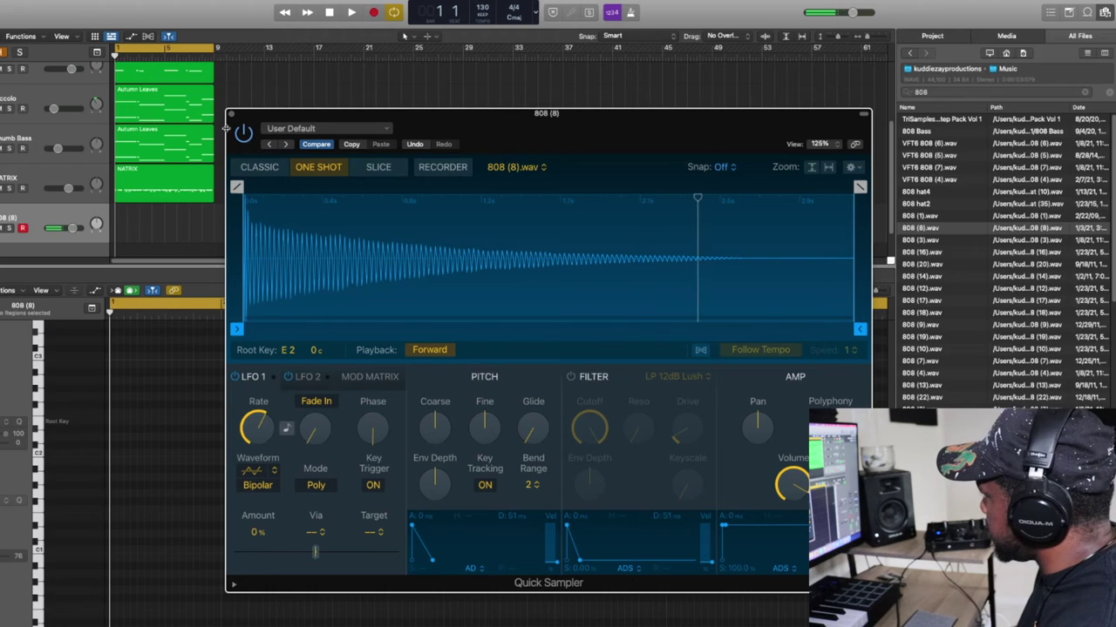
Step: Record an eight-bar 808 (8) pattern on C2, lower the track volume to about -5.6 dB and close Quick Sampler
{"action": "key", "text": "space"}
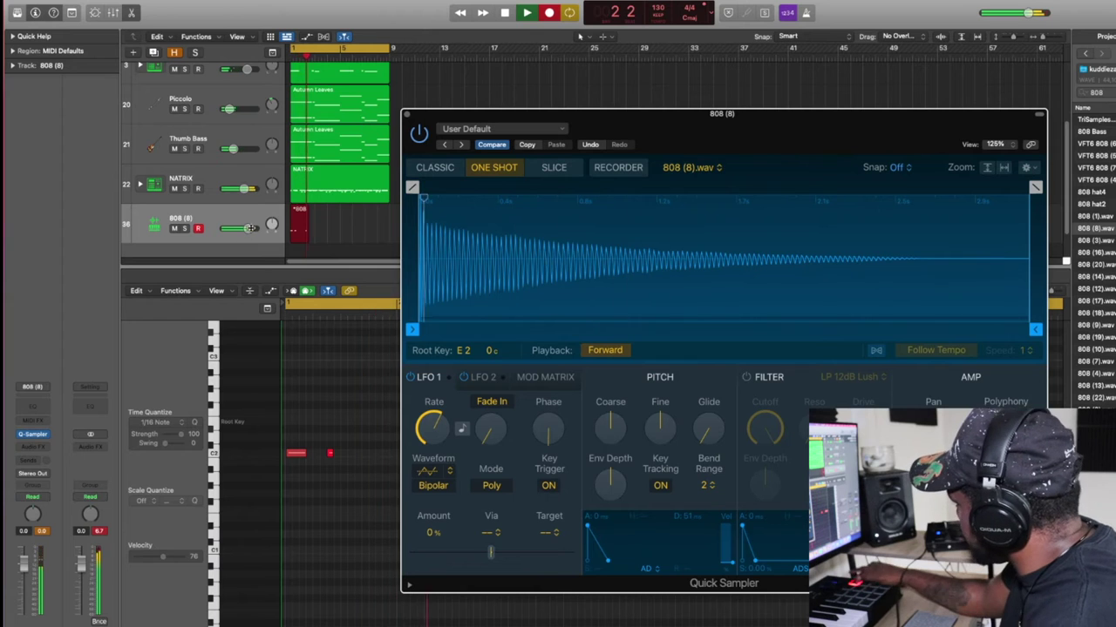
{"action": "left_click_drag", "start_coordinate": [249, 228], "coordinate": [241, 230]}
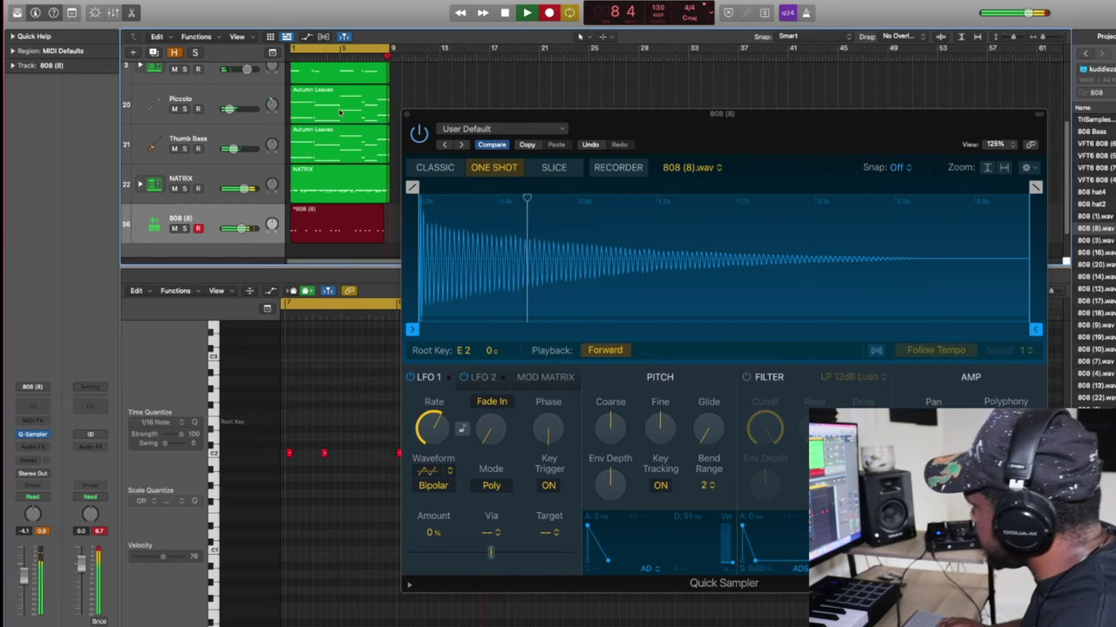
{"action": "key", "text": "space"}
{"action": "left_click", "coordinate": [407, 115]}
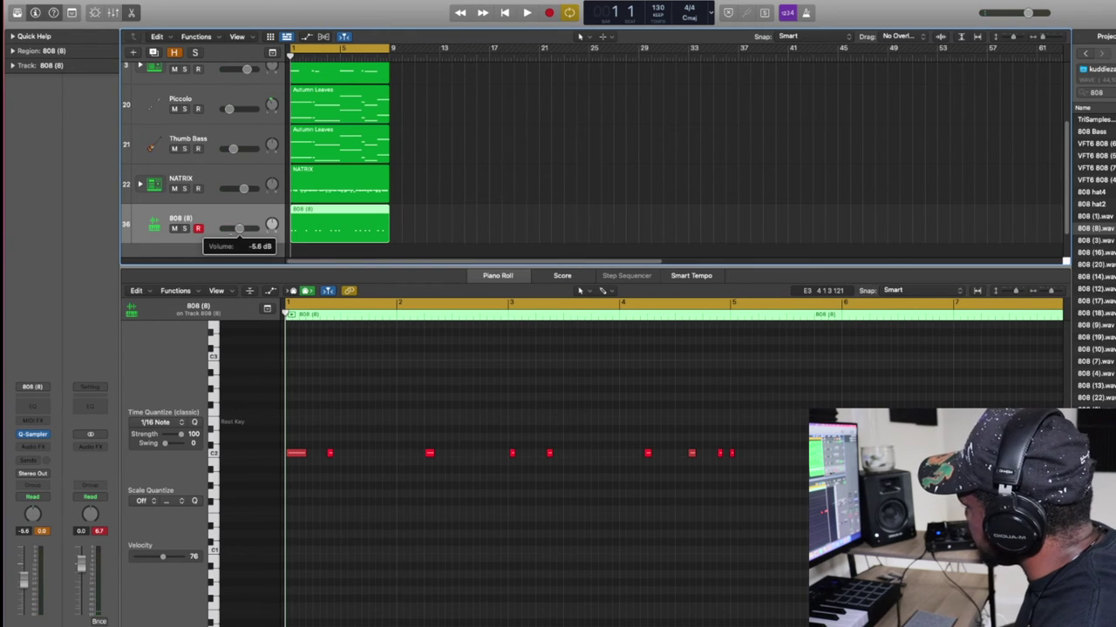
Step: Listen to the 808 (8) pattern with the NATRIX drums muted, and unmute the drums again
{"action": "key", "text": "space"}
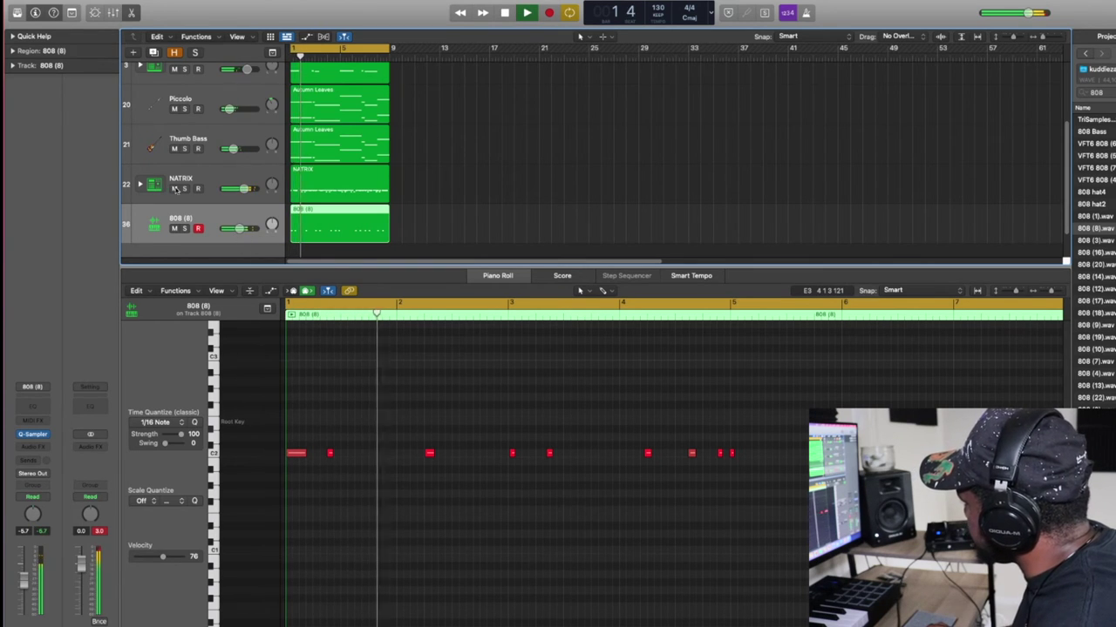
{"action": "key", "text": "space"}
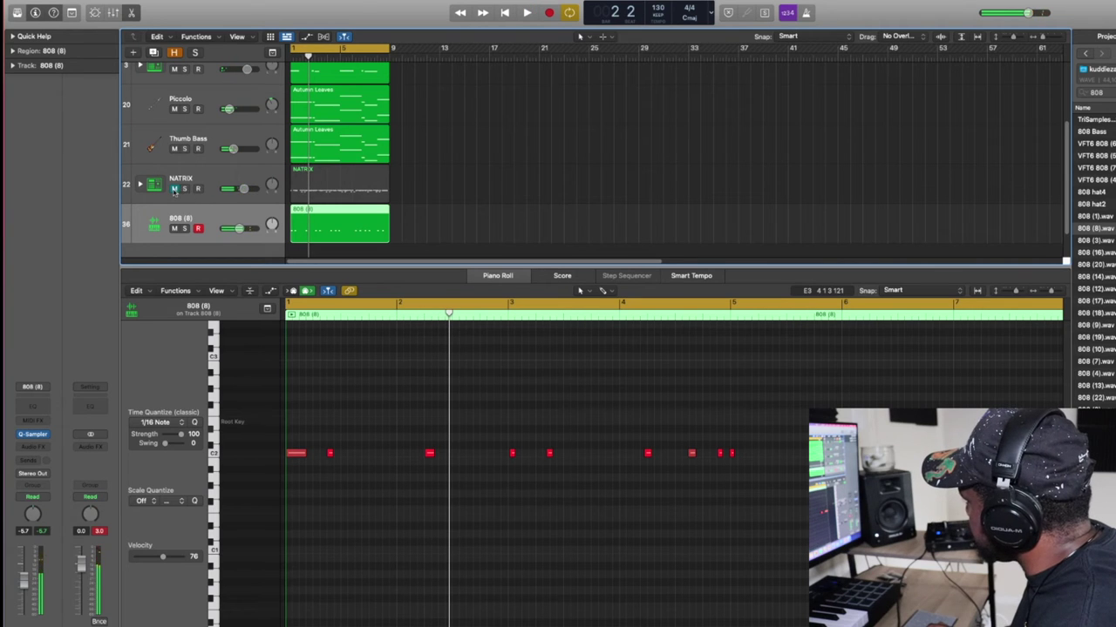
{"action": "left_click", "coordinate": [174, 189]}
{"action": "key", "text": "space"}
Step: Try to replace the notes in the existing 808 (8) region with a copy of the NATRIX kick notes and play it
{"action": "left_click", "coordinate": [320, 199]}
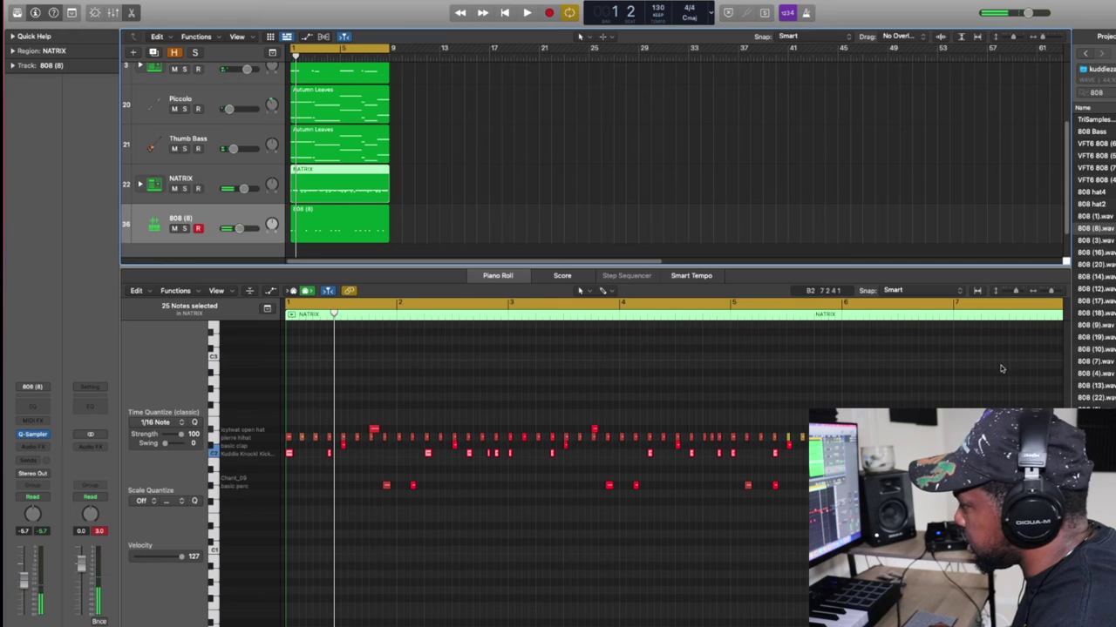
{"action": "key", "text": "f"}
{"action": "left_click", "coordinate": [1114, 469]}
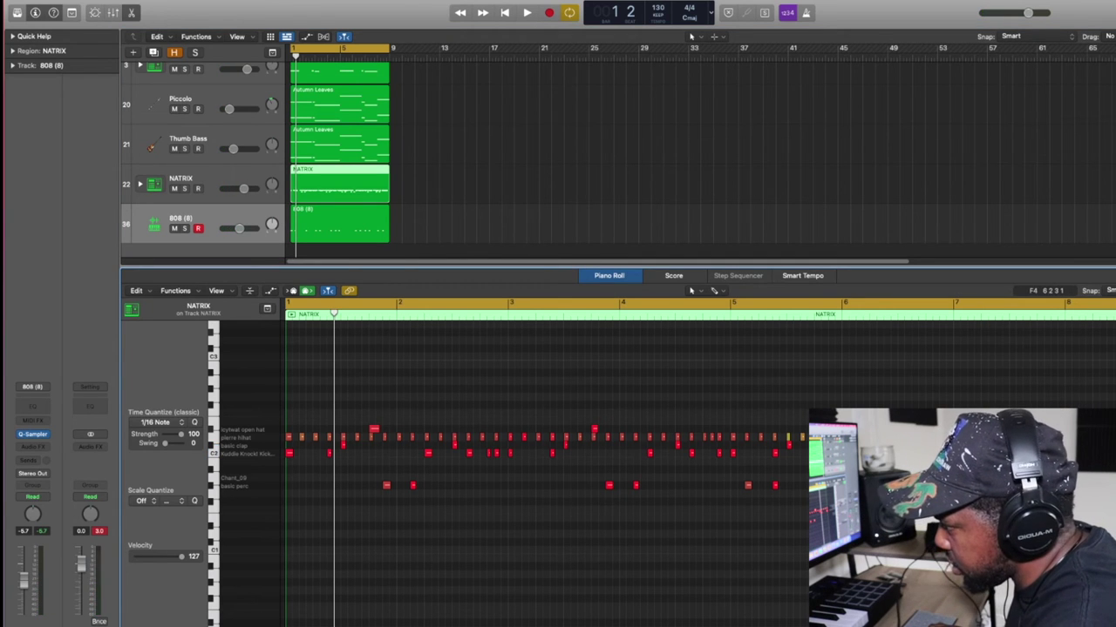
{"action": "left_click_drag", "start_coordinate": [739, 468], "coordinate": [278, 458]}
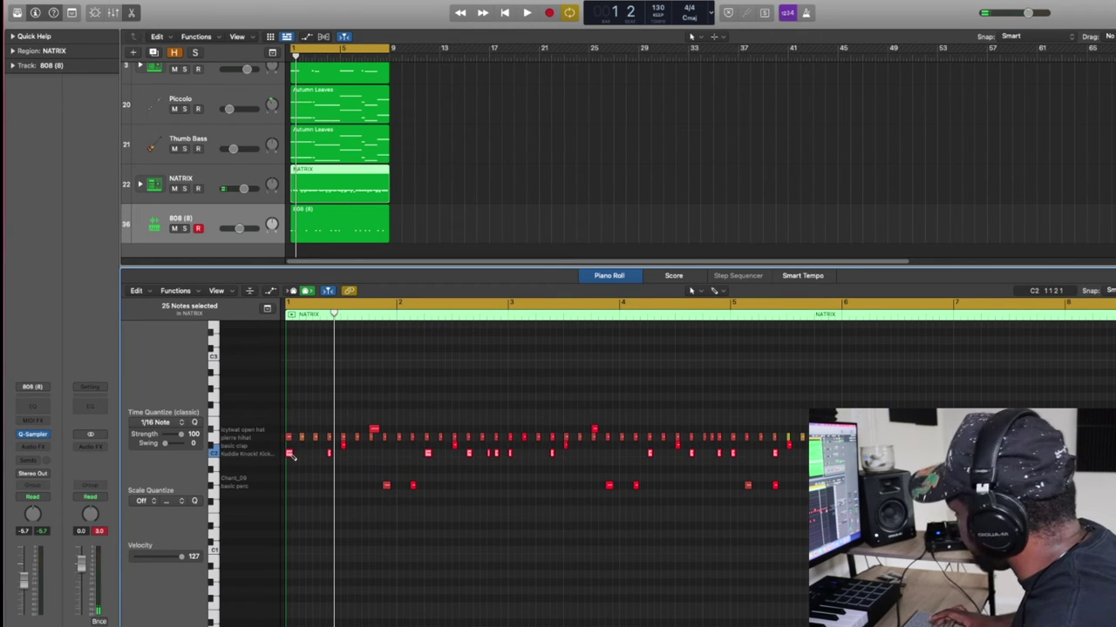
{"action": "left_click", "coordinate": [348, 231]}
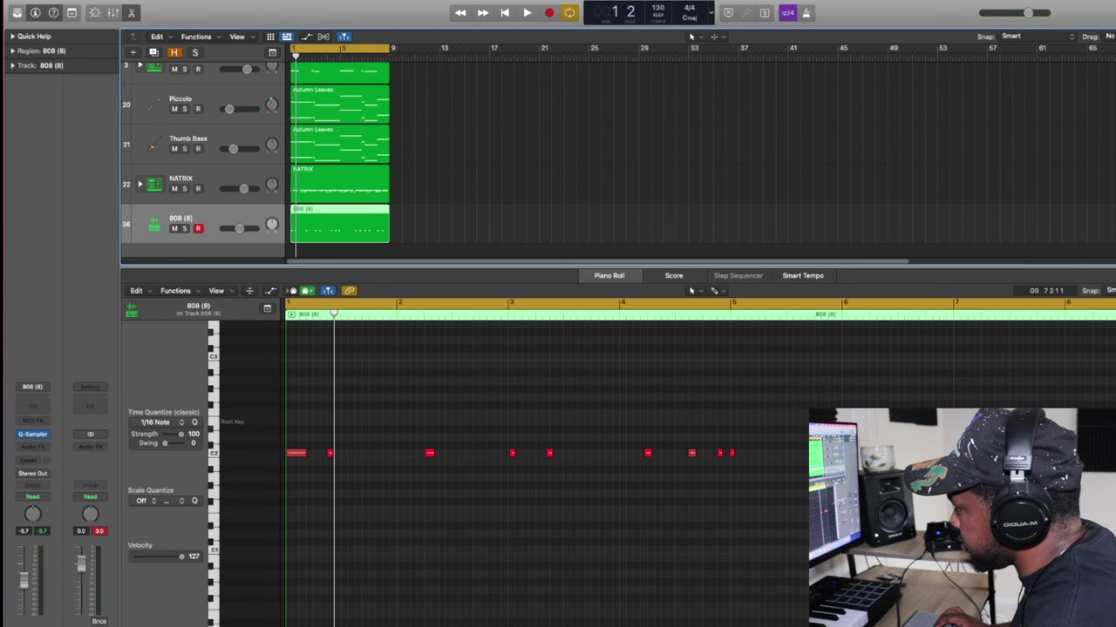
{"action": "left_click_drag", "start_coordinate": [814, 427], "coordinate": [277, 487]}
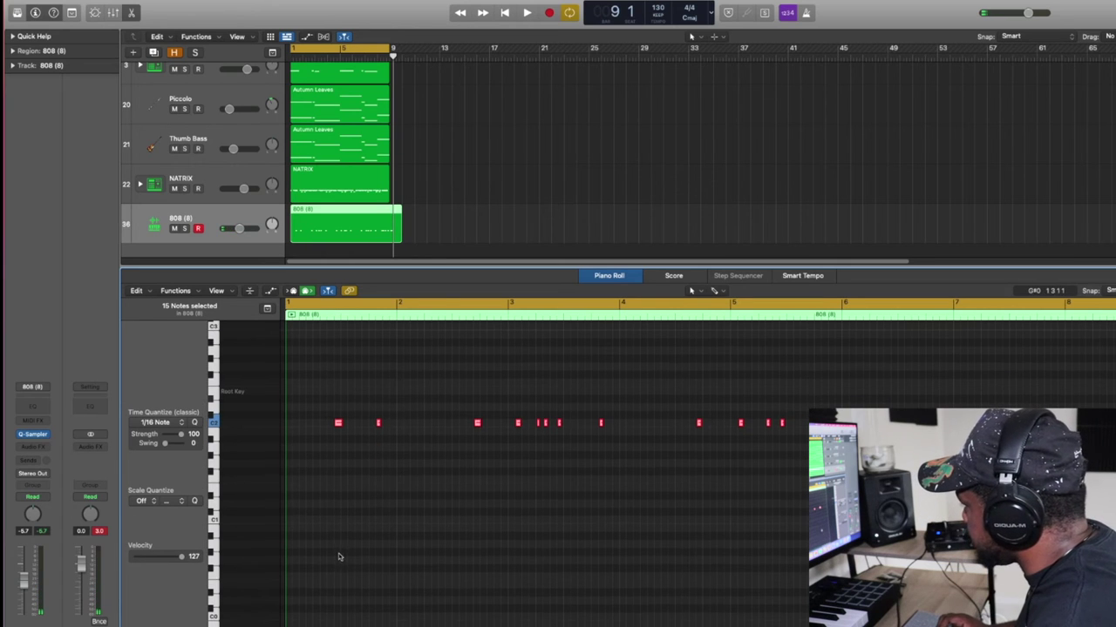
{"action": "key", "text": "space"}
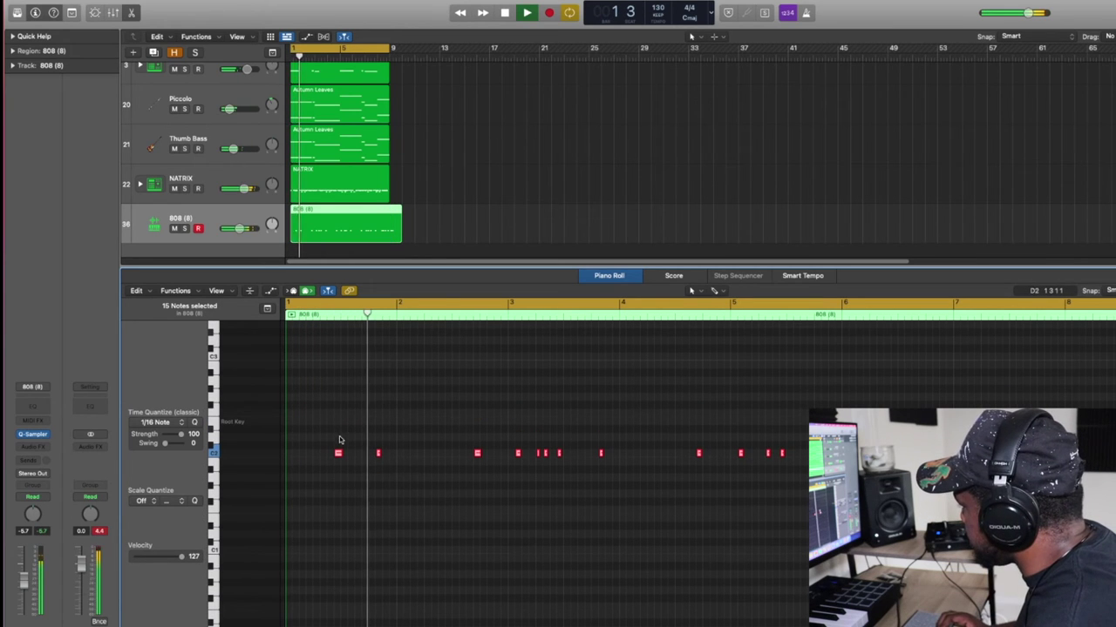
{"action": "key", "text": "space"}
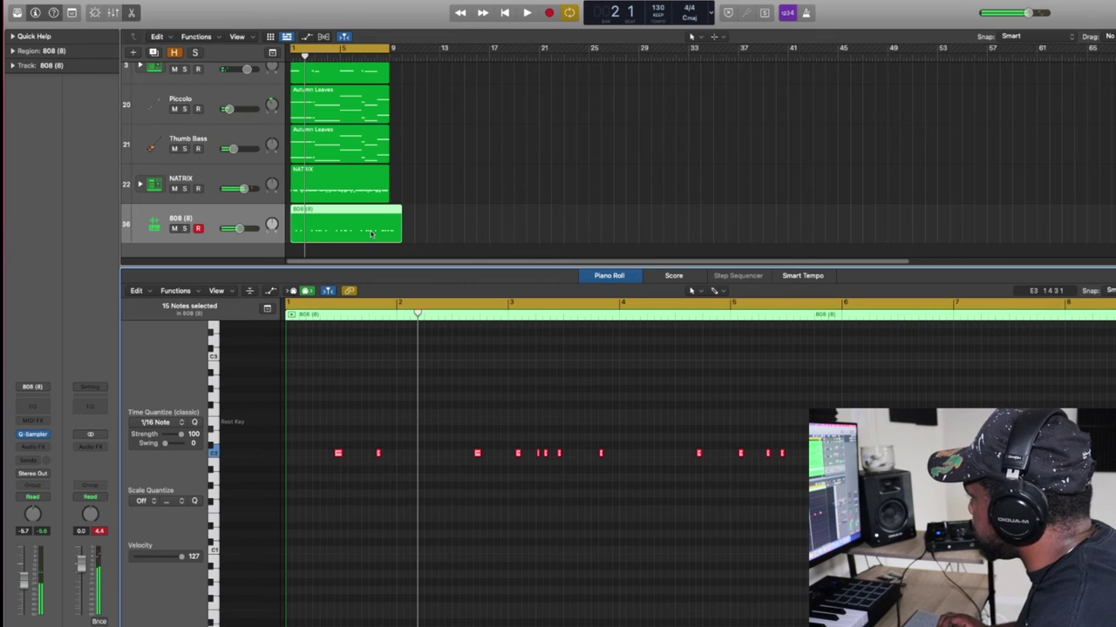
Step: Delete the 808 (8) region and paste a copy of the NATRIX kick notes at bar 1 of the 808 (8) track
{"action": "key", "text": "Delete"}
{"action": "left_click", "coordinate": [306, 181]}
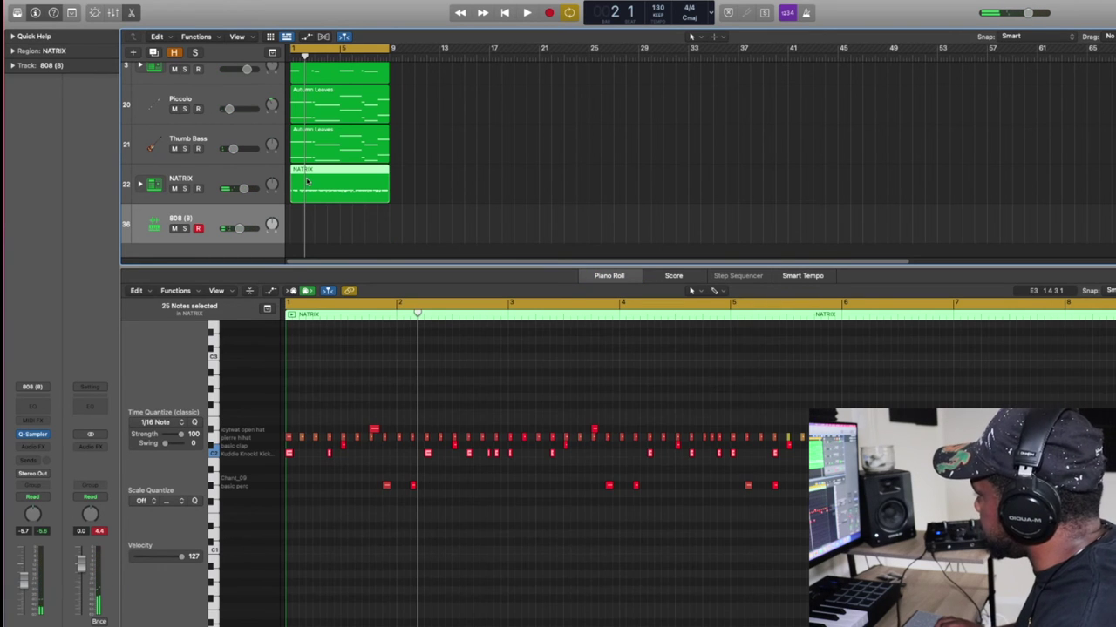
{"action": "left_click", "coordinate": [1115, 485]}
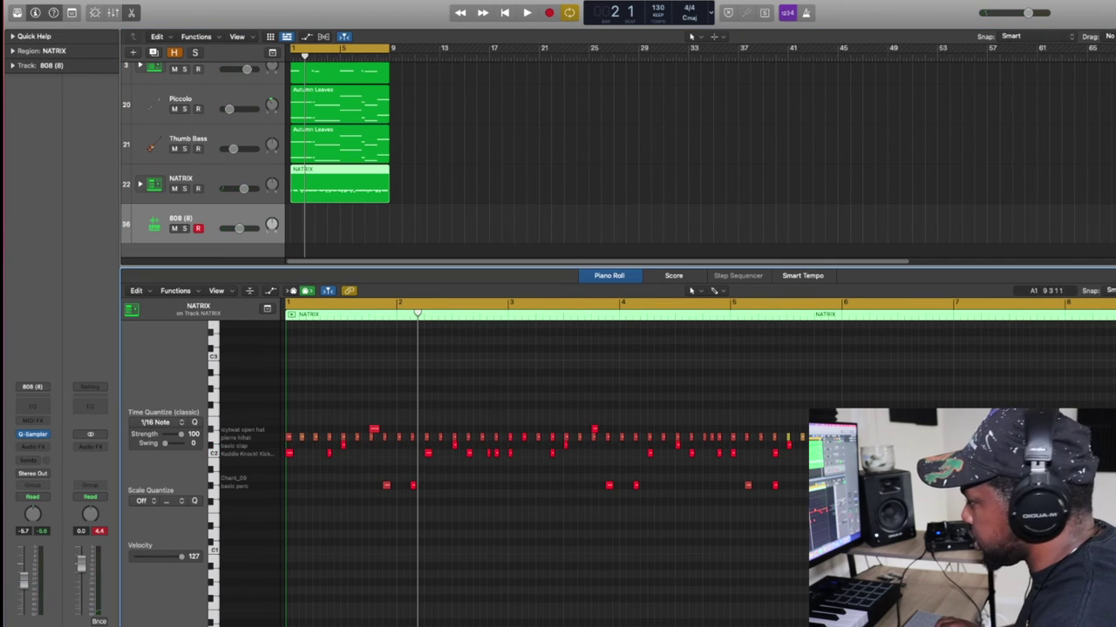
{"action": "left_click_drag", "start_coordinate": [1106, 450], "coordinate": [289, 460]}
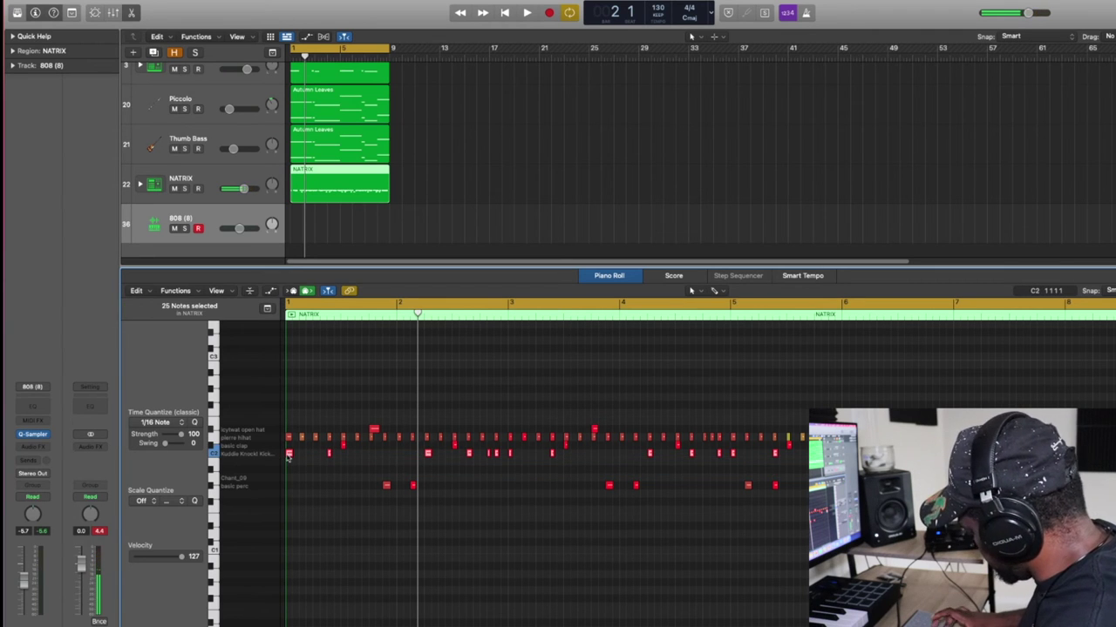
{"action": "left_click", "coordinate": [288, 456]}
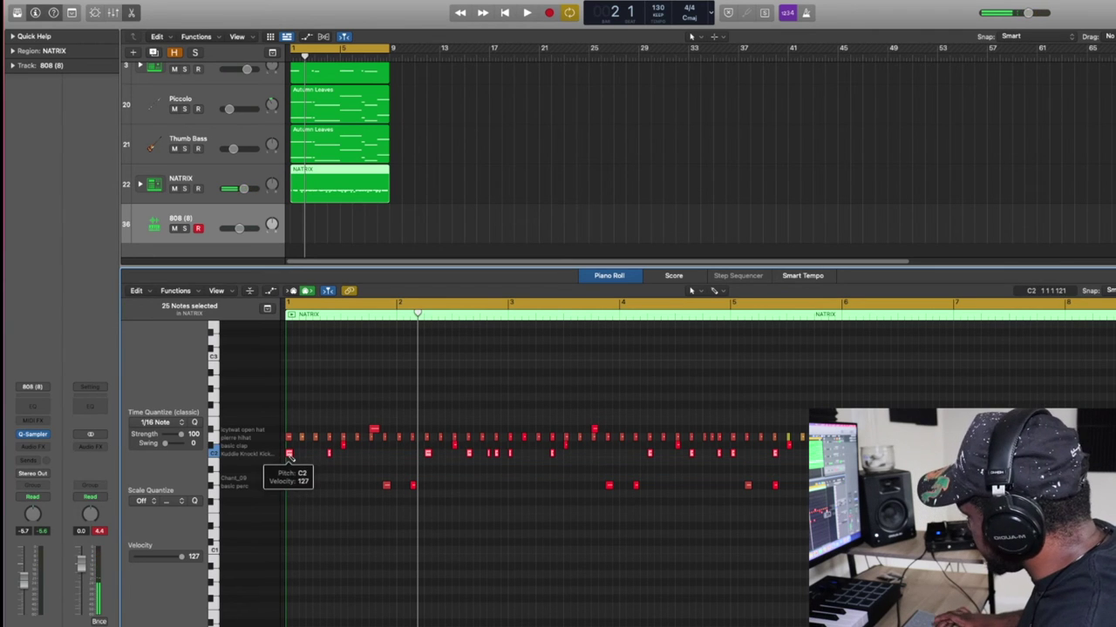
{"action": "left_click", "coordinate": [313, 229]}
{"action": "key", "text": "Return"}
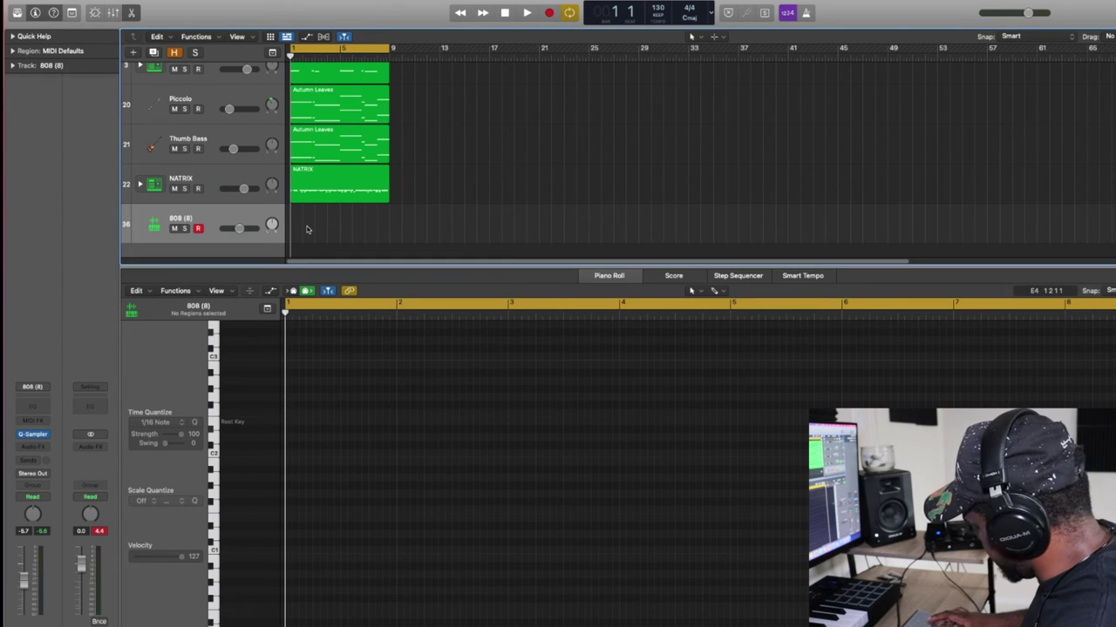
{"action": "key", "text": "super+v"}
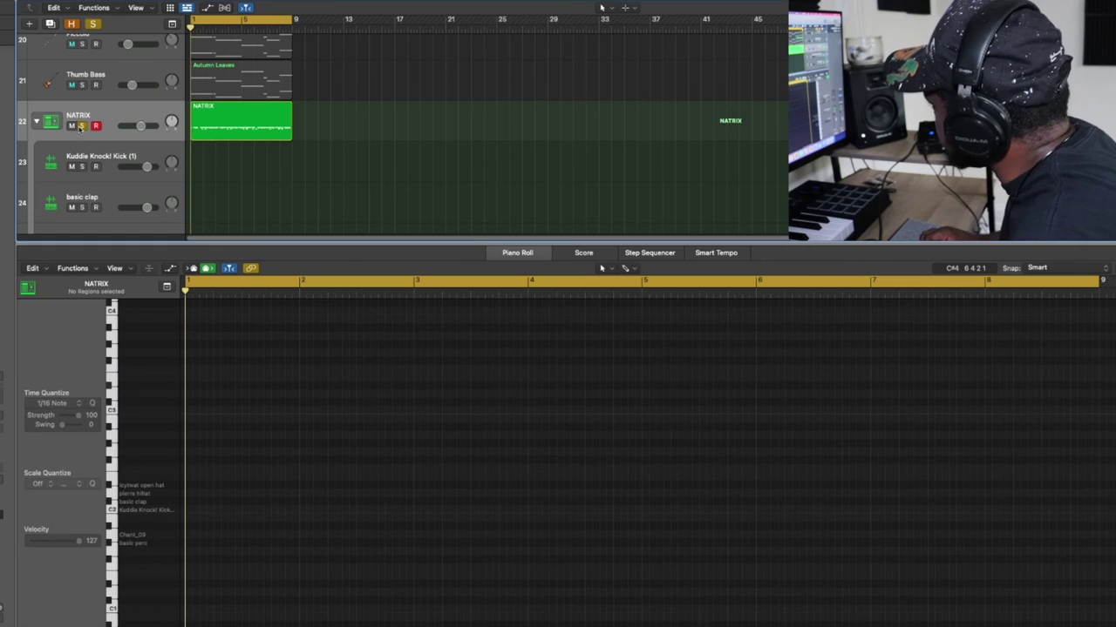
Step: Solo the NATRIX and 808 (8) tracks, open the pasted MIDI region and play it from the start
{"action": "left_click", "coordinate": [81, 126]}
{"action": "left_click", "coordinate": [81, 126]}
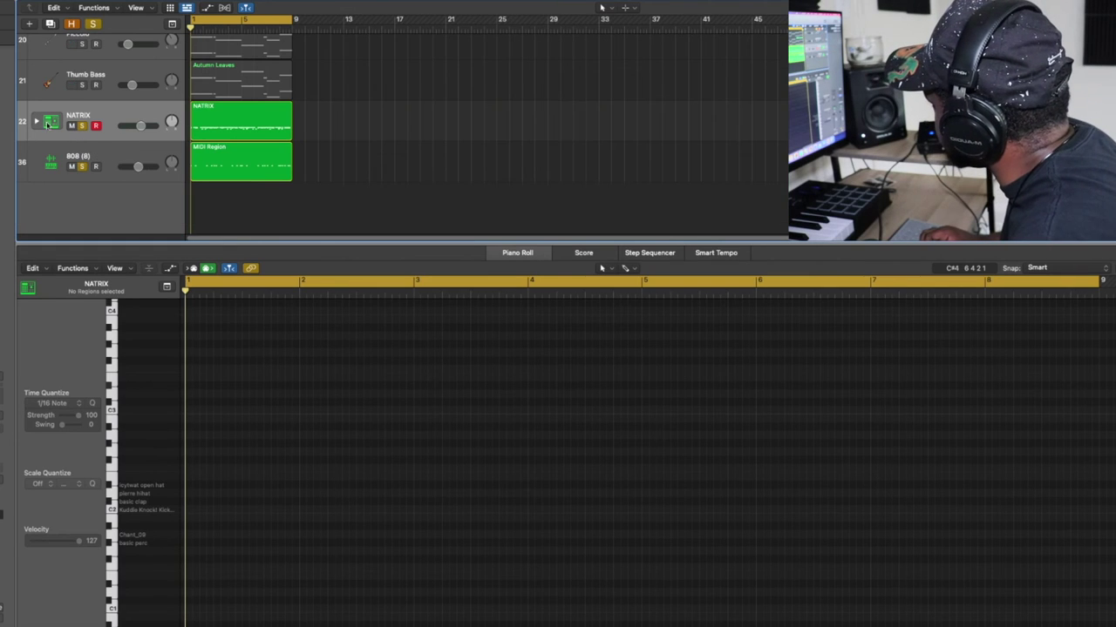
{"action": "key", "text": "space"}
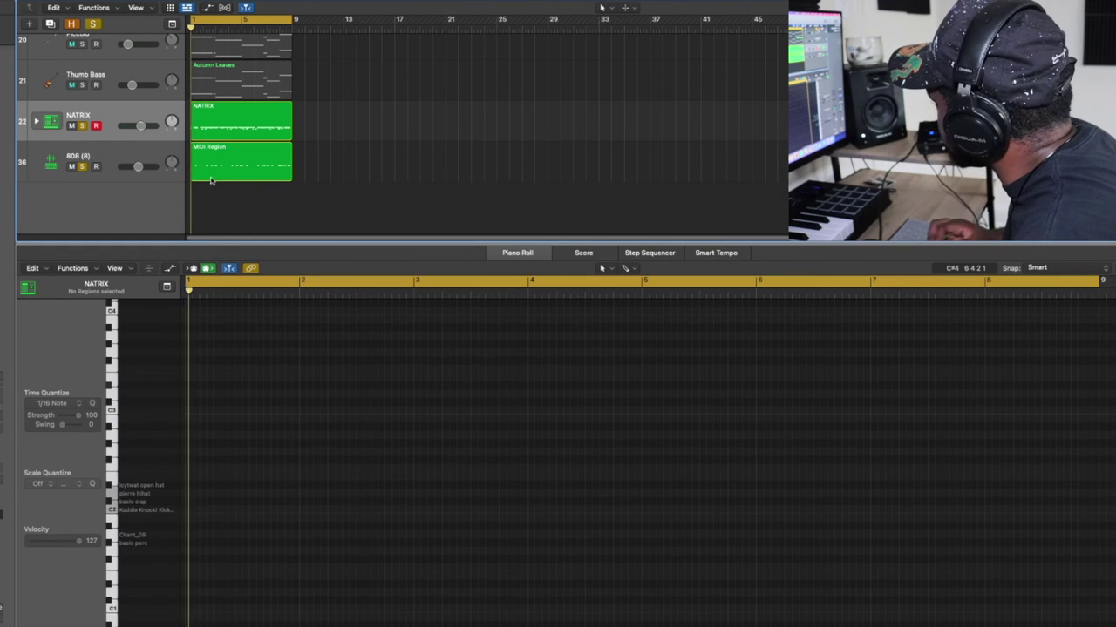
{"action": "left_click", "coordinate": [223, 177]}
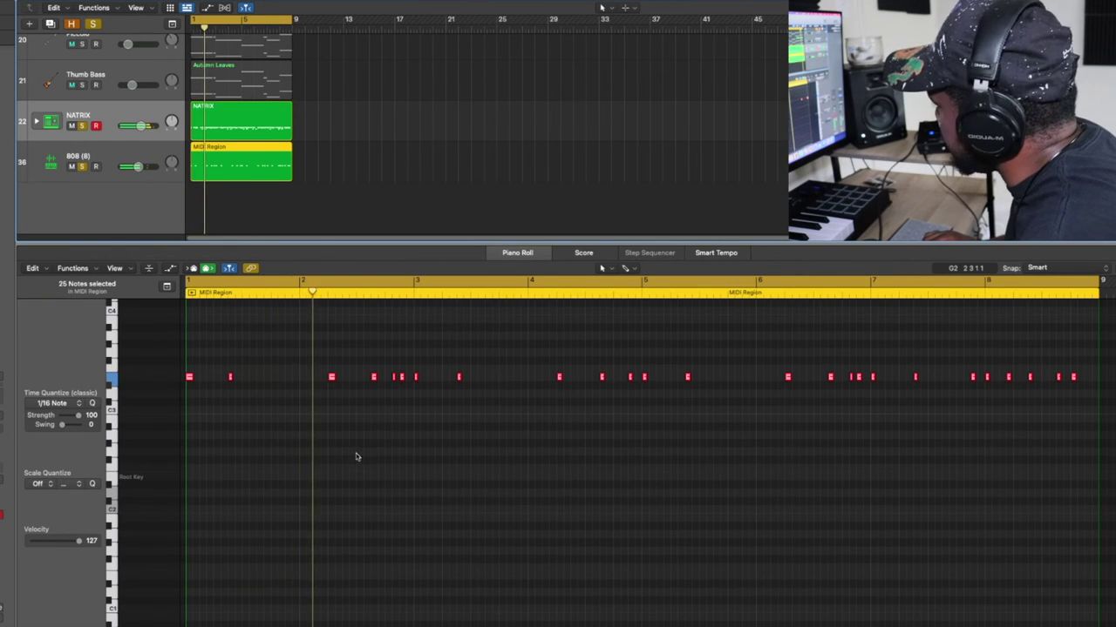
{"action": "key", "text": "Return"}
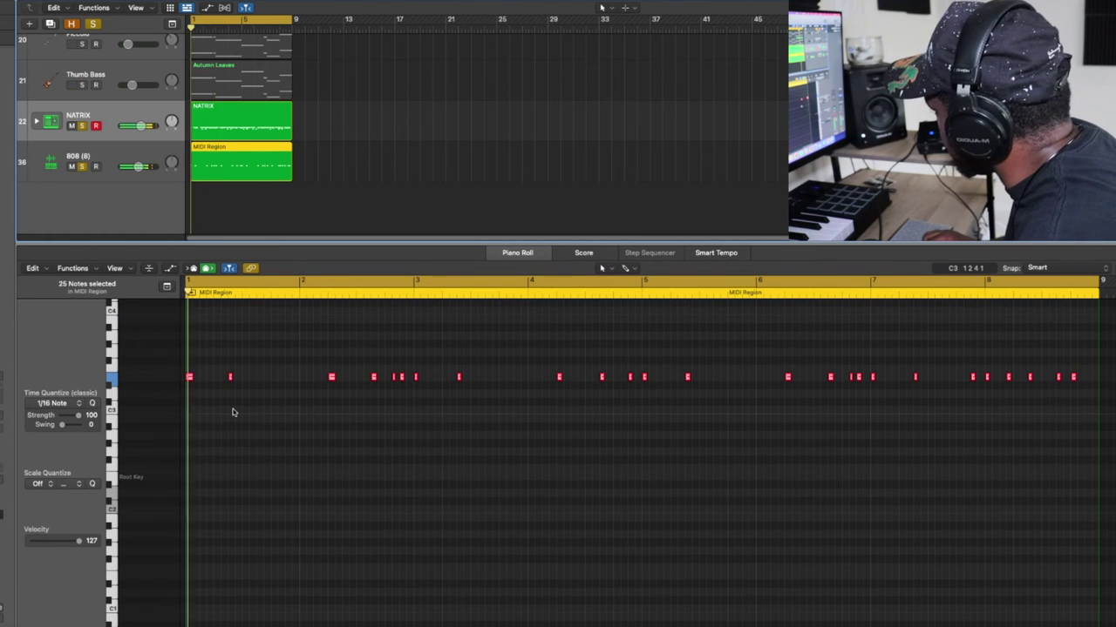
Step: Lower the first two bar 2 notes of the 808 to C3 and the last two to D3, and play the result
{"action": "left_click", "coordinate": [329, 384]}
{"action": "left_click_drag", "start_coordinate": [331, 377], "coordinate": [332, 411]}
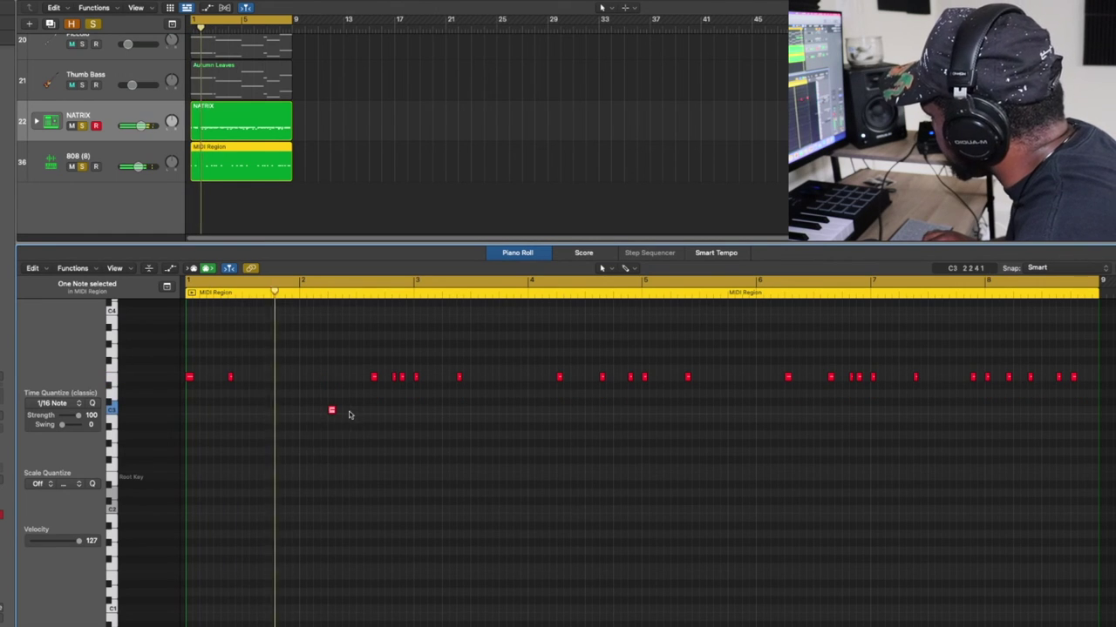
{"action": "left_click_drag", "start_coordinate": [373, 377], "coordinate": [375, 409]}
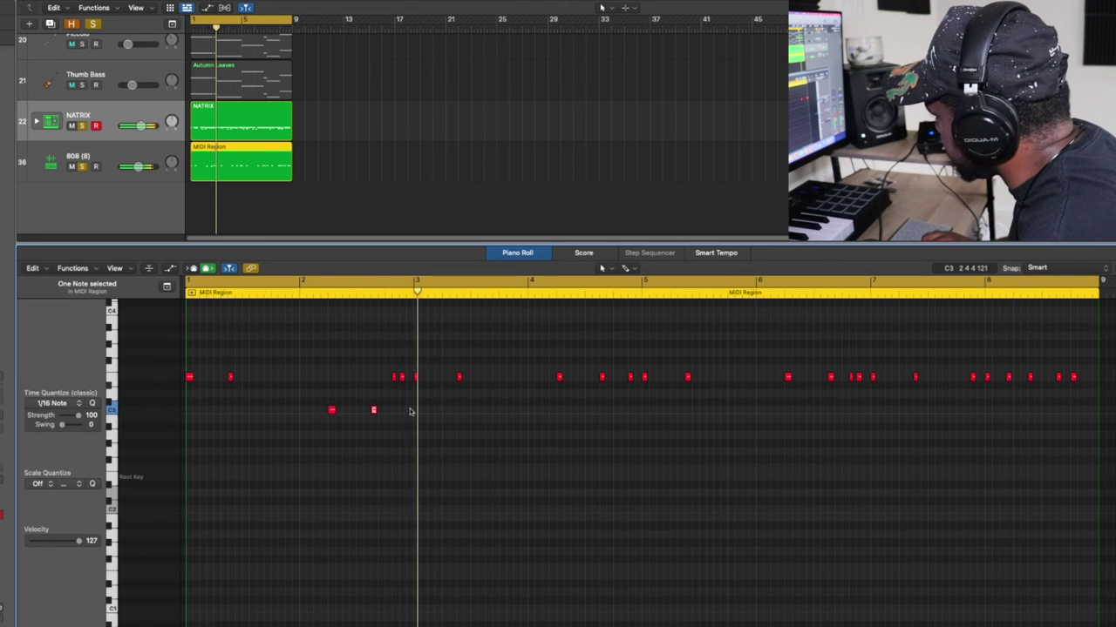
{"action": "left_click_drag", "start_coordinate": [393, 380], "coordinate": [403, 397]}
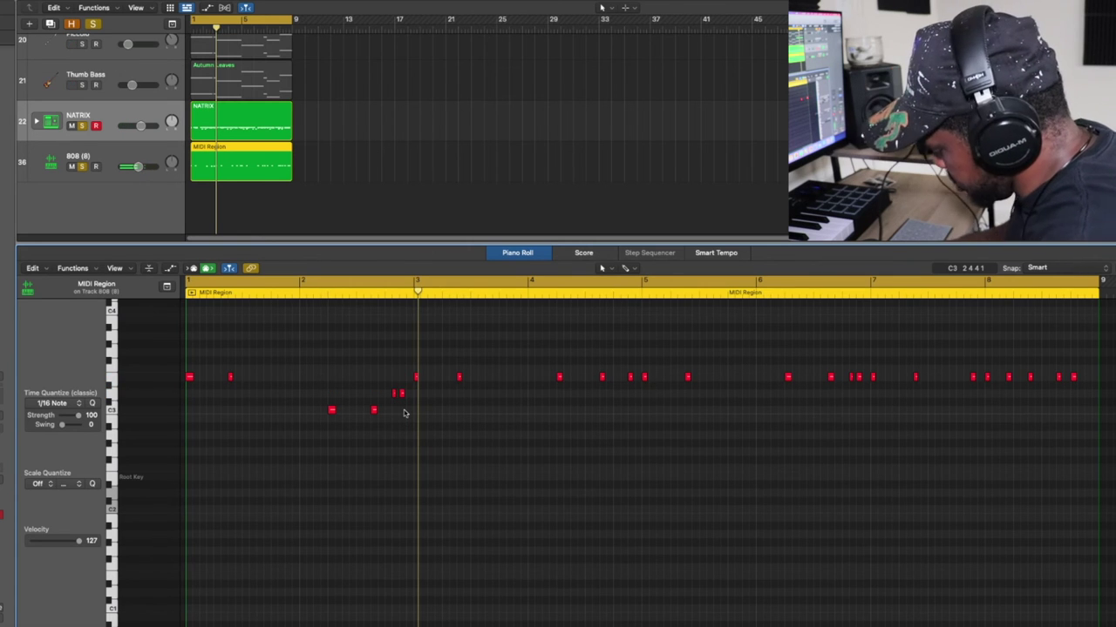
{"action": "key", "text": "Return"}
{"action": "key", "text": "space"}
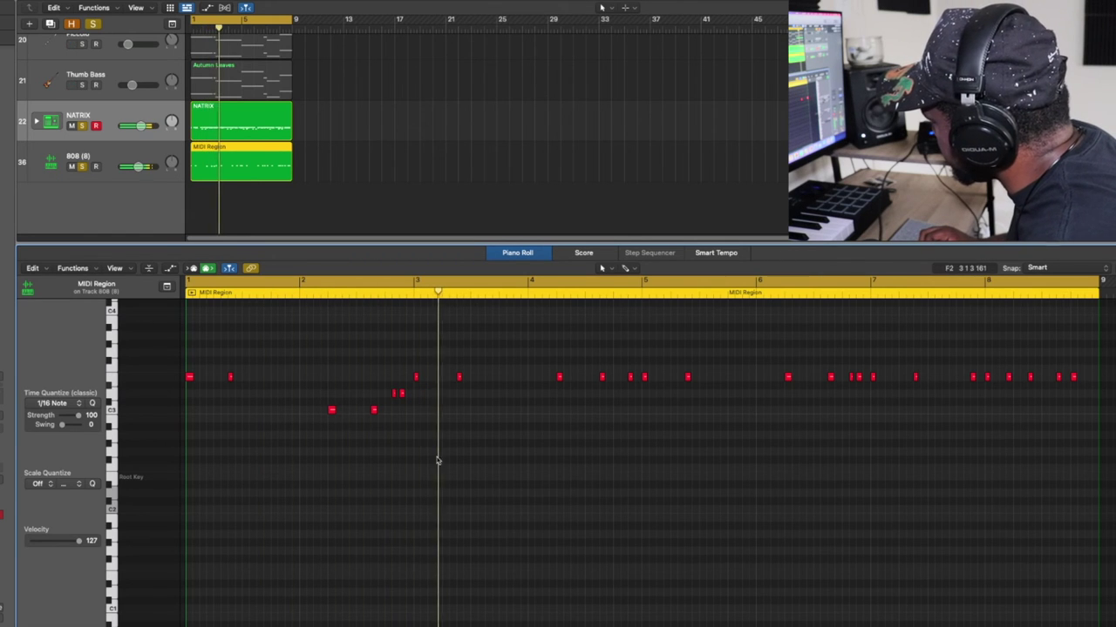
{"action": "key", "text": "space"}
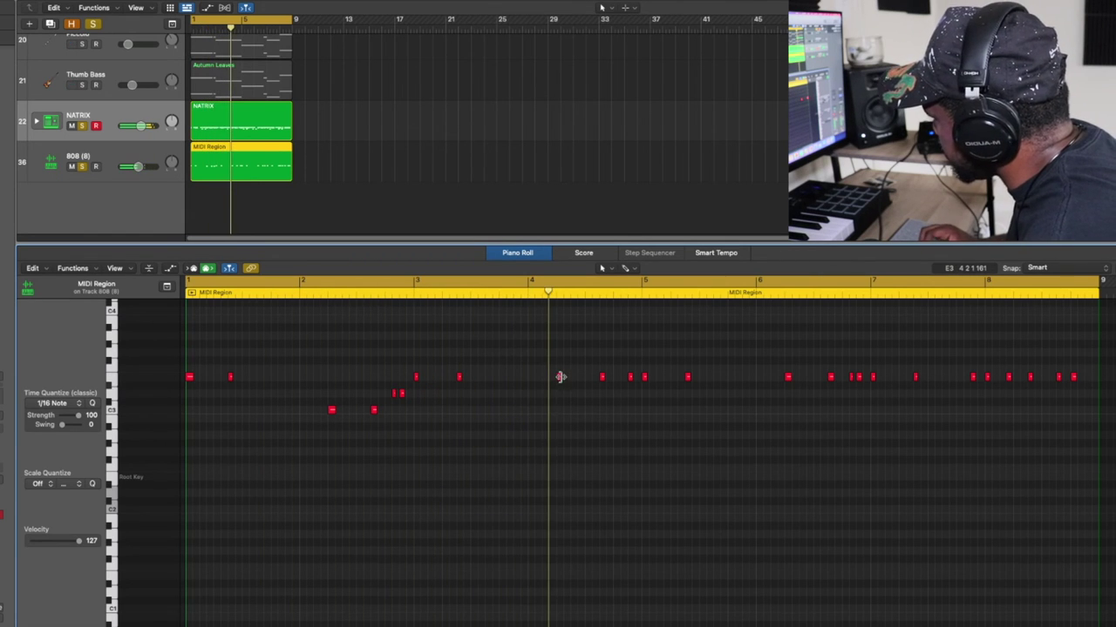
Step: Lower the first two bar 4 notes of the 808 to C3 and A2 while cycling bars 3 and 4
{"action": "left_click", "coordinate": [561, 377]}
{"action": "left_click_drag", "start_coordinate": [559, 378], "coordinate": [559, 410]}
{"action": "left_click_drag", "start_coordinate": [601, 378], "coordinate": [602, 454]}
{"action": "left_click_drag", "start_coordinate": [415, 282], "coordinate": [643, 288]}
{"action": "key", "text": "space"}
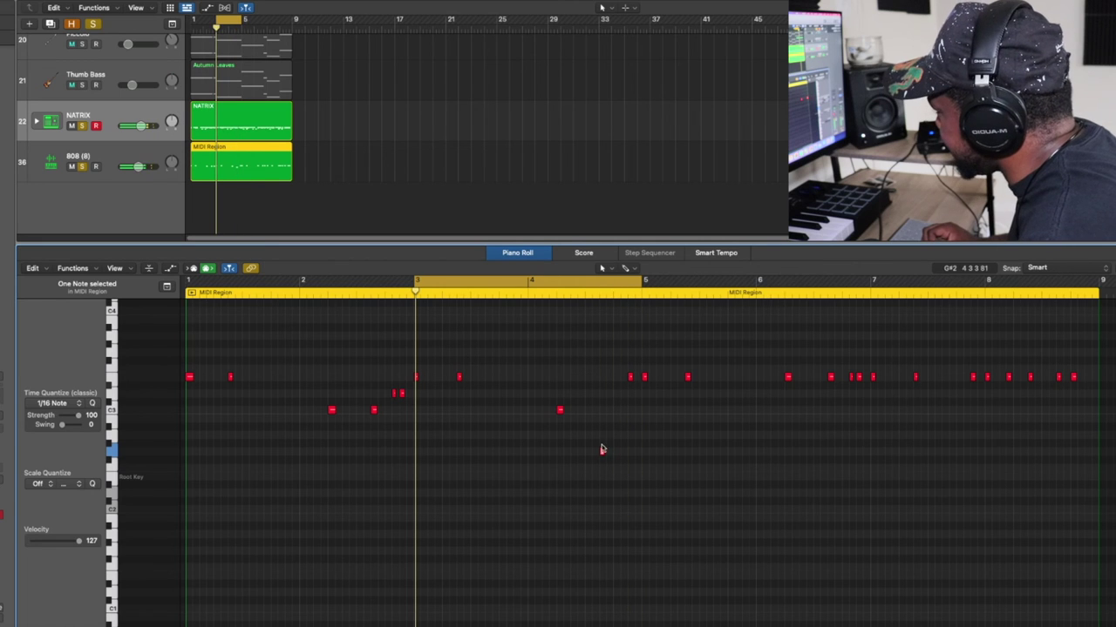
{"action": "left_click_drag", "start_coordinate": [601, 452], "coordinate": [601, 435]}
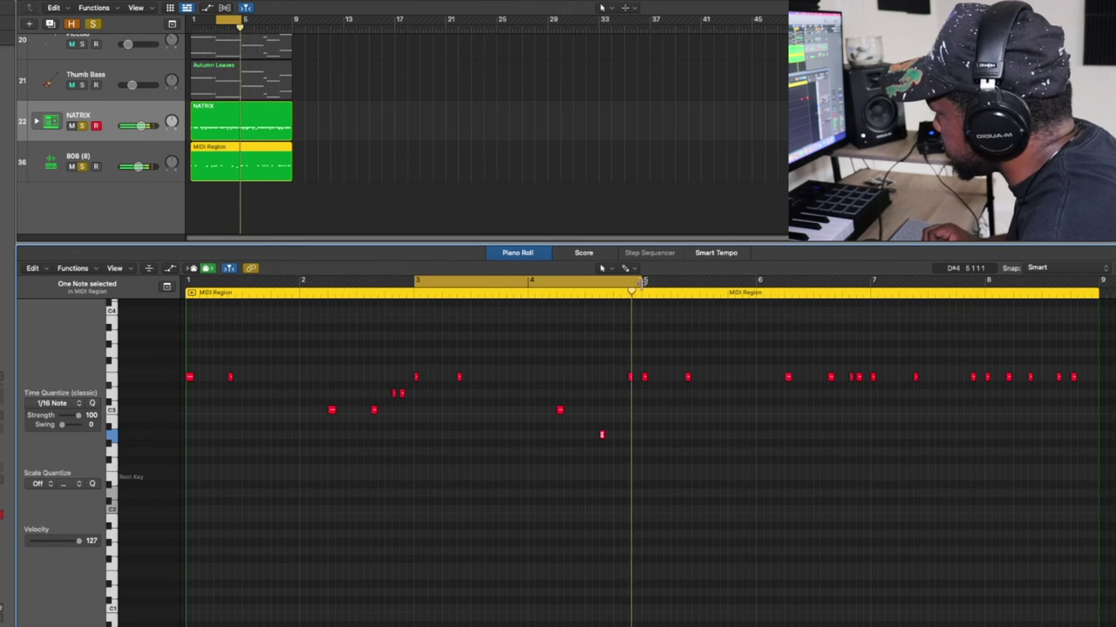
Step: Transpose all 25 notes of the 808 region down five semitones, putting the first on B2, and play it
{"action": "left_click", "coordinate": [273, 170]}
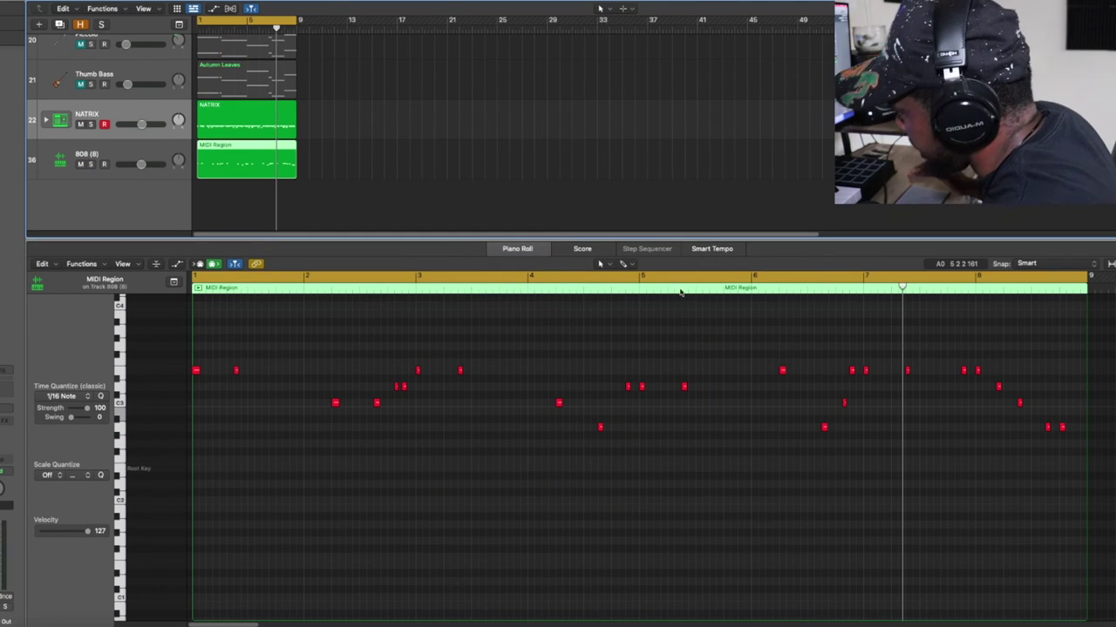
{"action": "left_click", "coordinate": [1114, 475]}
{"action": "left_click_drag", "start_coordinate": [1107, 480], "coordinate": [197, 414]}
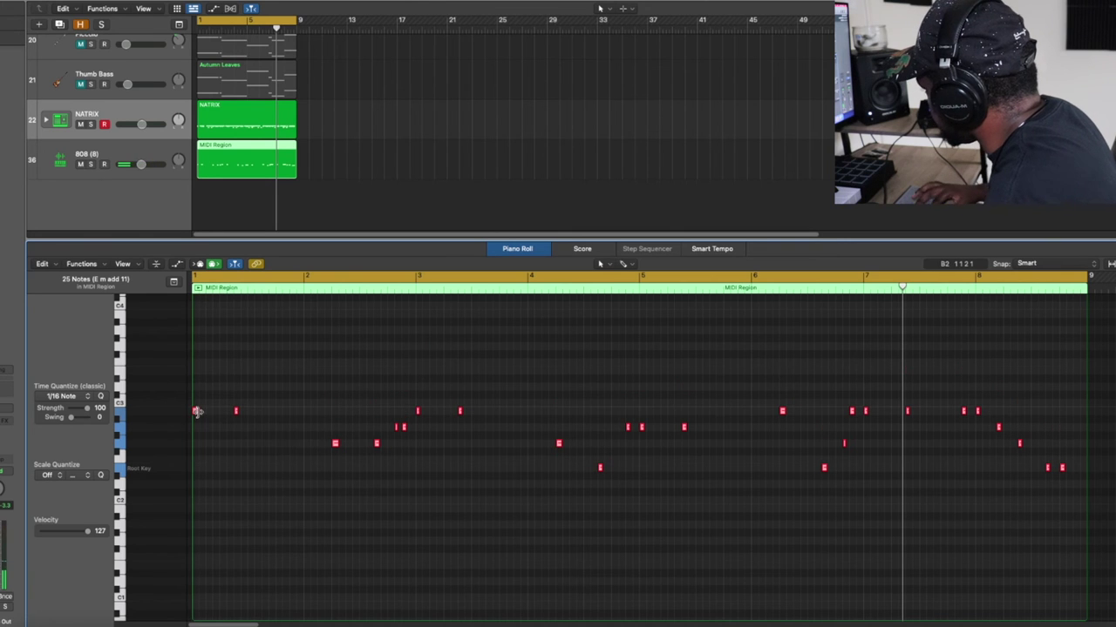
{"action": "key", "text": "space"}
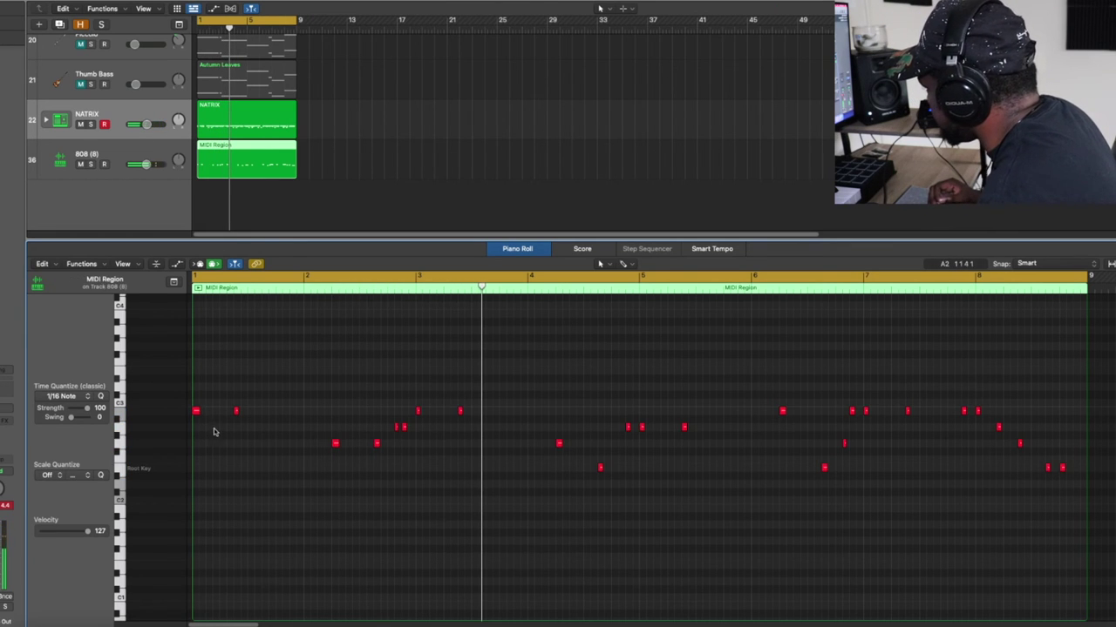
Step: Lengthen all 25 notes of the 808 region together by a little over one beat
{"action": "left_click_drag", "start_coordinate": [1089, 493], "coordinate": [183, 389]}
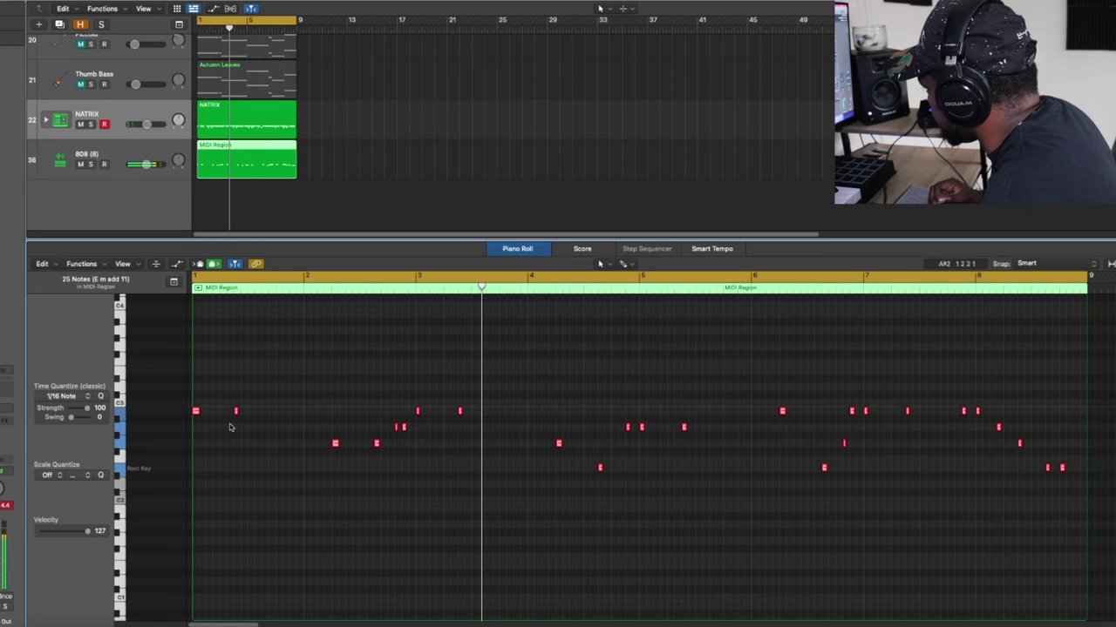
{"action": "left_click_drag", "start_coordinate": [237, 411], "coordinate": [271, 413]}
{"action": "left_click", "coordinate": [279, 437]}
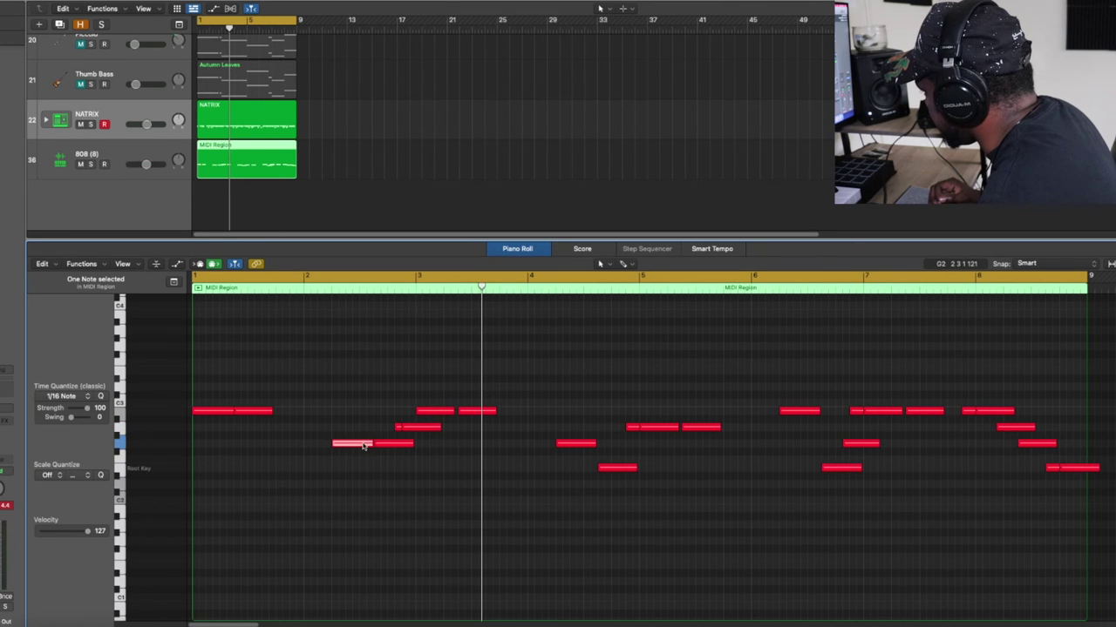
Step: Extend the last 808 notes starting in bars 3, 5 and 7 to the following notes and trim overlapping note ends
{"action": "left_click_drag", "start_coordinate": [374, 444], "coordinate": [553, 414]}
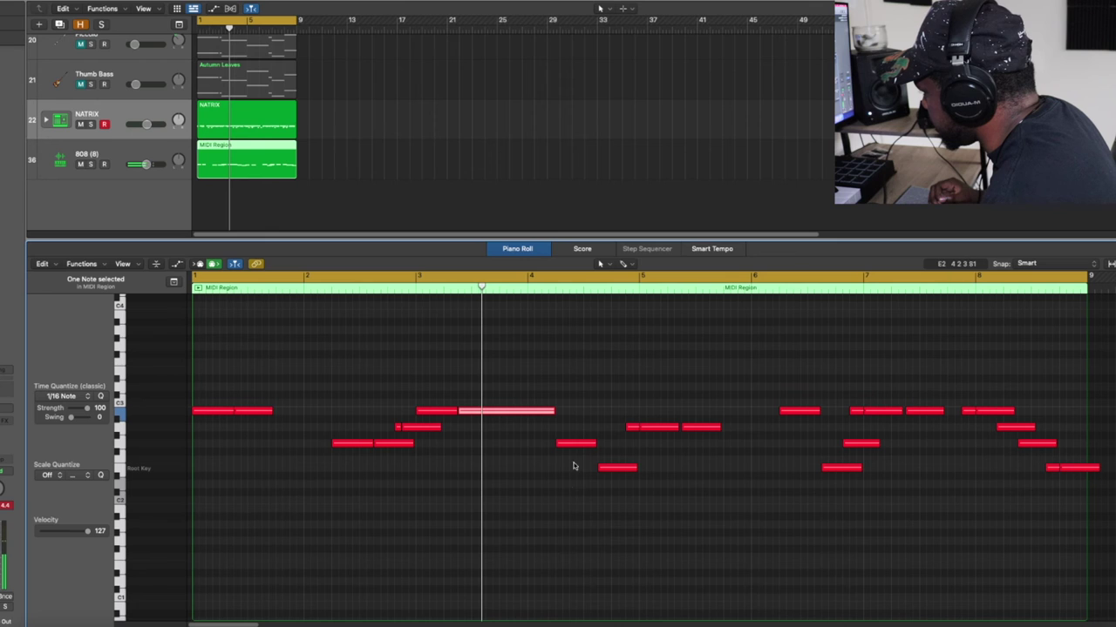
{"action": "left_click_drag", "start_coordinate": [599, 443], "coordinate": [596, 443]}
{"action": "left_click_drag", "start_coordinate": [663, 426], "coordinate": [635, 427]}
{"action": "left_click", "coordinate": [675, 428]}
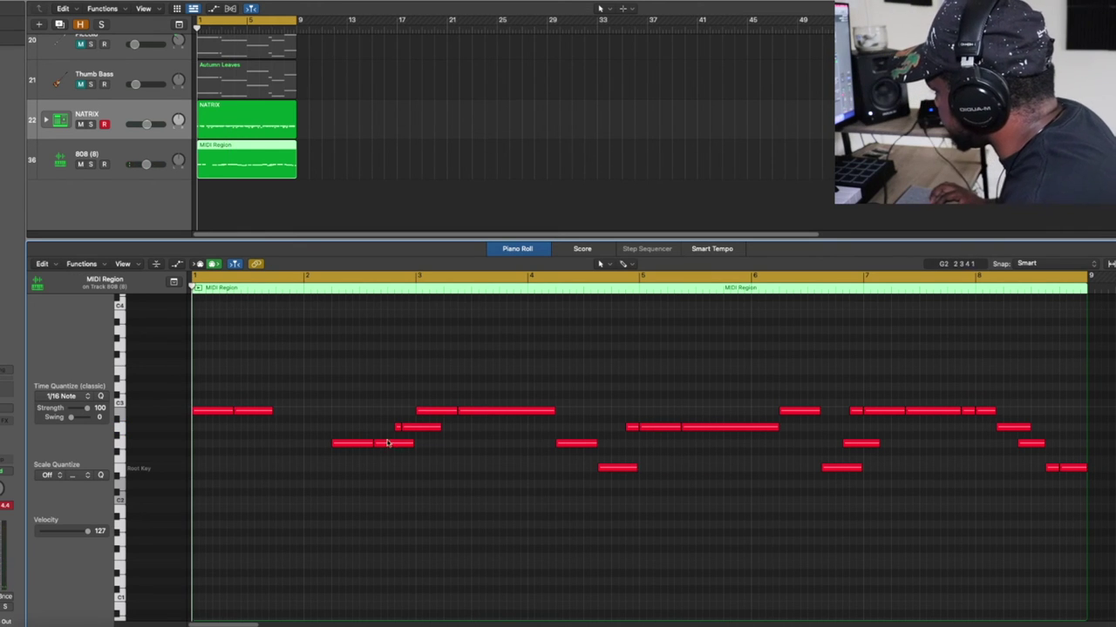
Step: Play the loop with the lengthened 808 notes and close the Piano Roll to show the full track list
{"action": "key", "text": "space"}
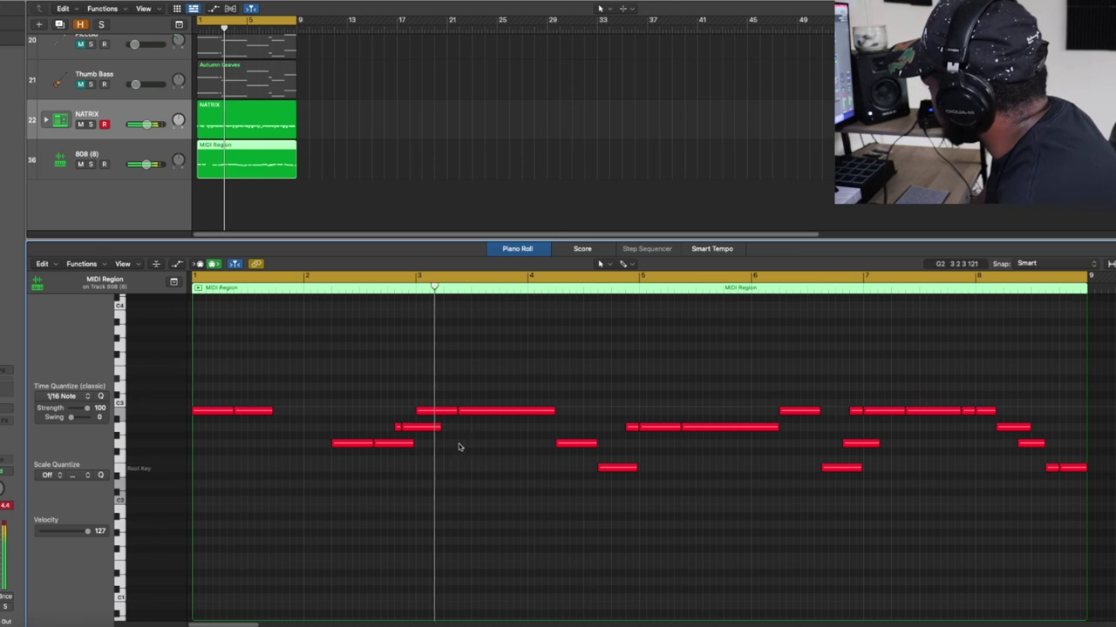
{"action": "scroll", "coordinate": [115, 74], "scroll_direction": "up", "scroll_amount": 3}
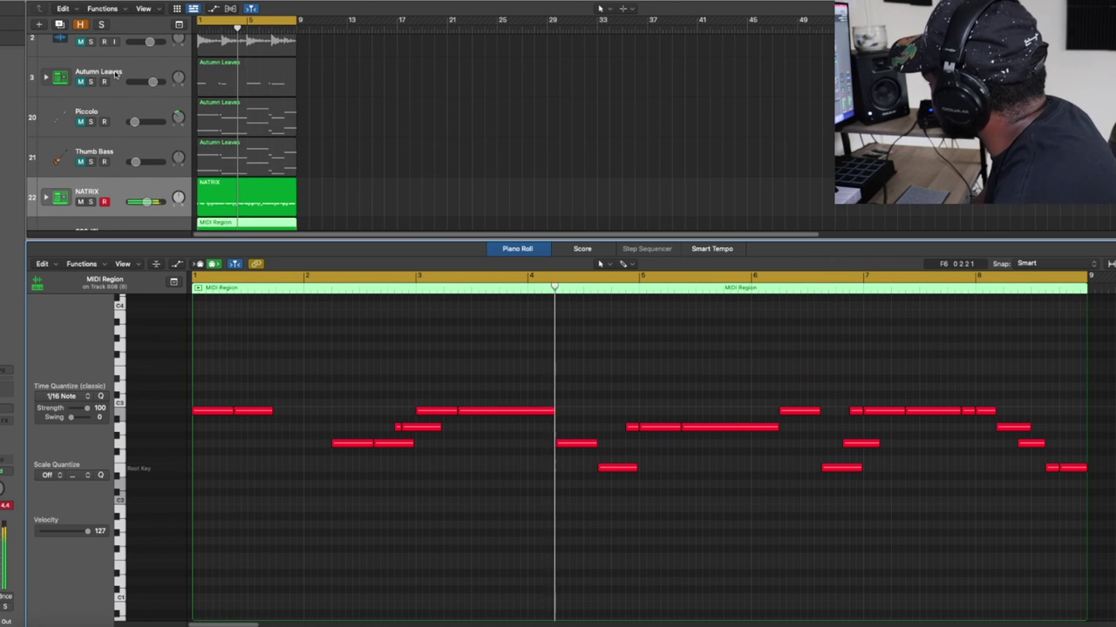
{"action": "scroll", "coordinate": [115, 75], "scroll_direction": "up", "scroll_amount": 2}
{"action": "scroll", "coordinate": [115, 74], "scroll_direction": "down", "scroll_amount": 4}
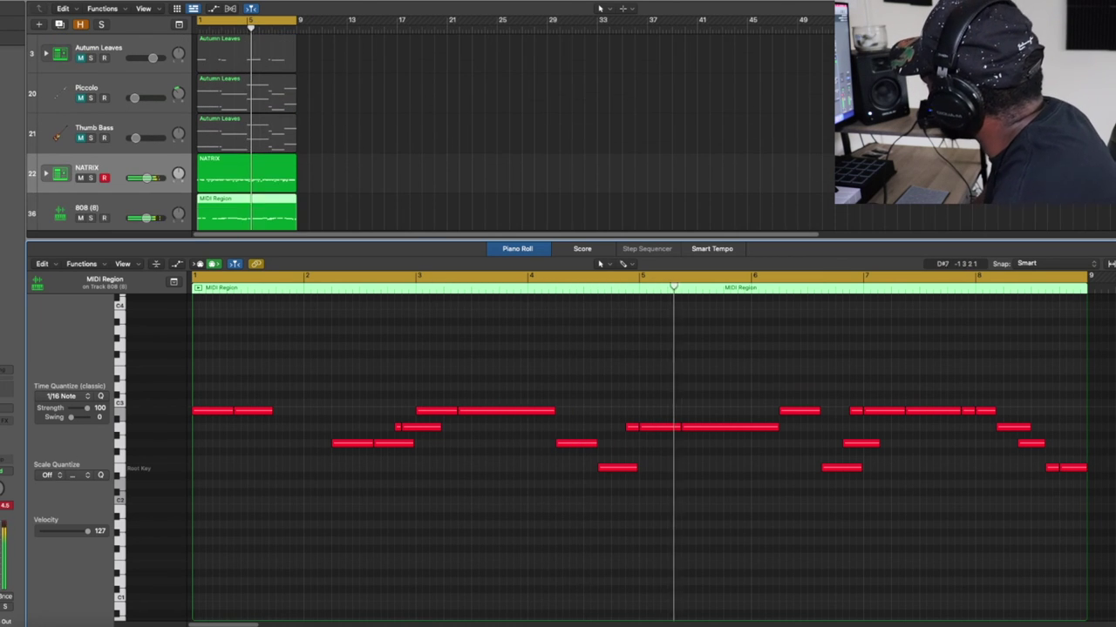
{"action": "key", "text": "p"}
{"action": "left_click", "coordinate": [276, 351]}
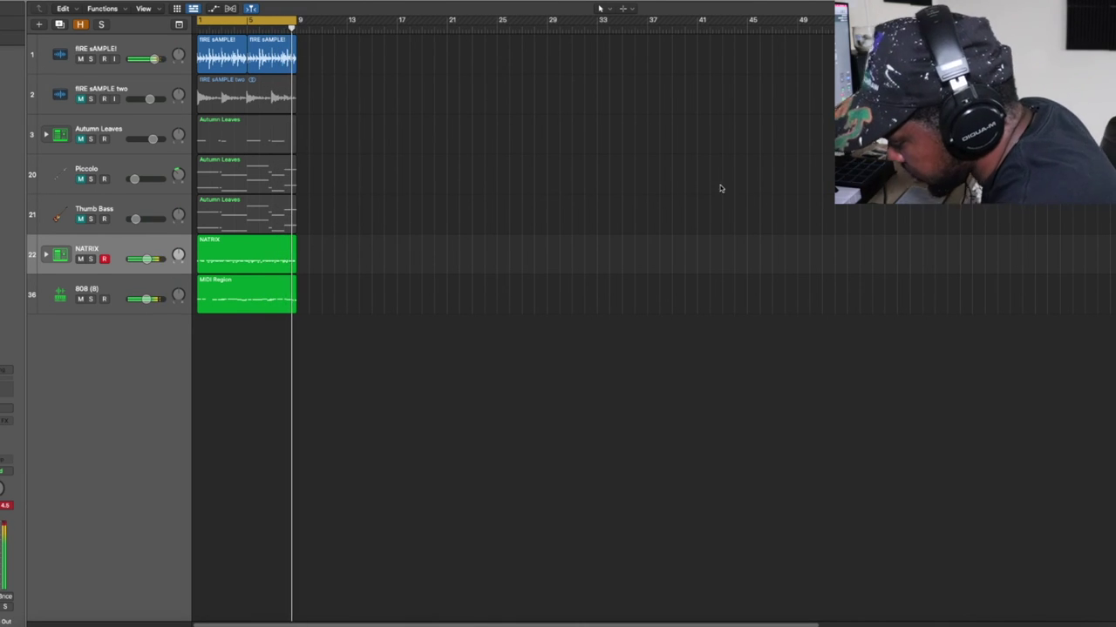
Step: Stop playback and unmute the fIRE sAMPLE two, Autumn Leaves, Piccolo and Thumb Bass tracks
{"action": "key", "text": "space"}
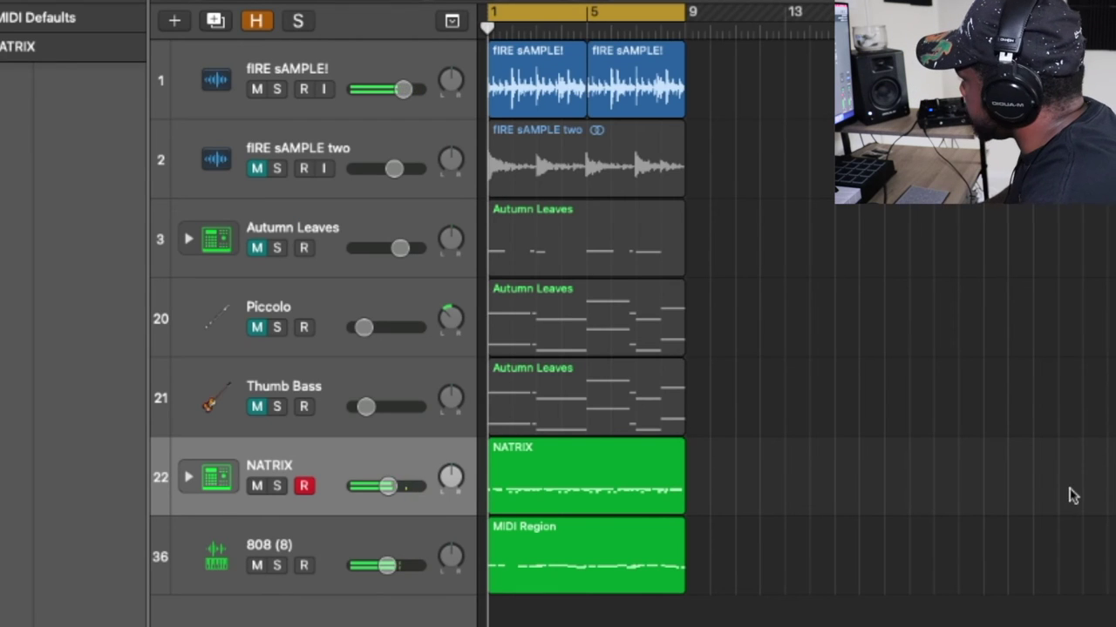
{"action": "left_click", "coordinate": [257, 169]}
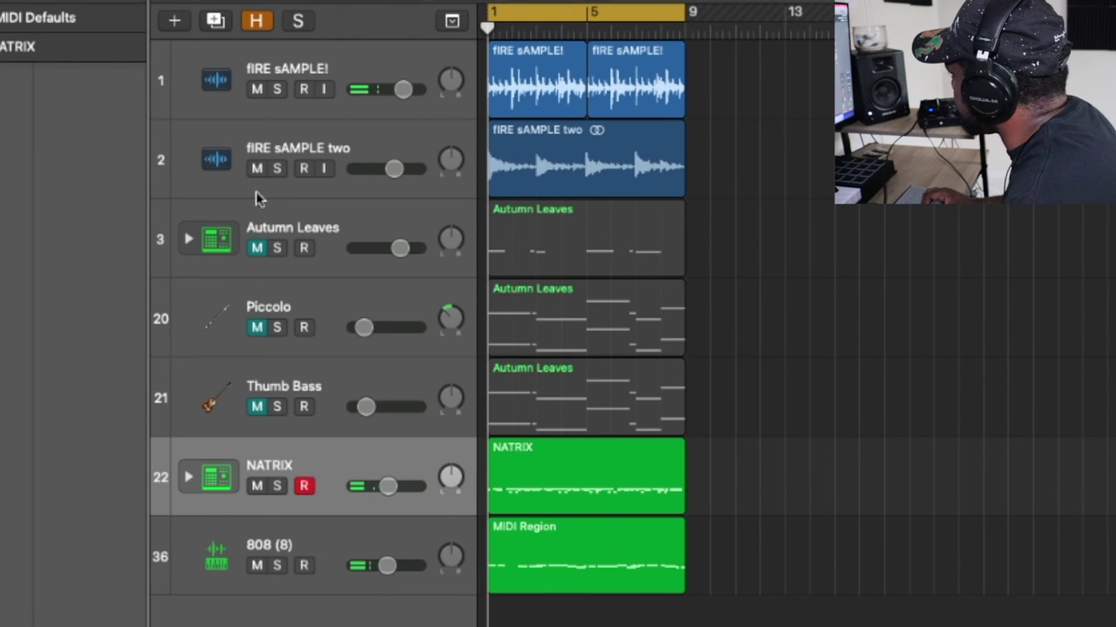
{"action": "left_click", "coordinate": [258, 247]}
{"action": "left_click", "coordinate": [258, 327]}
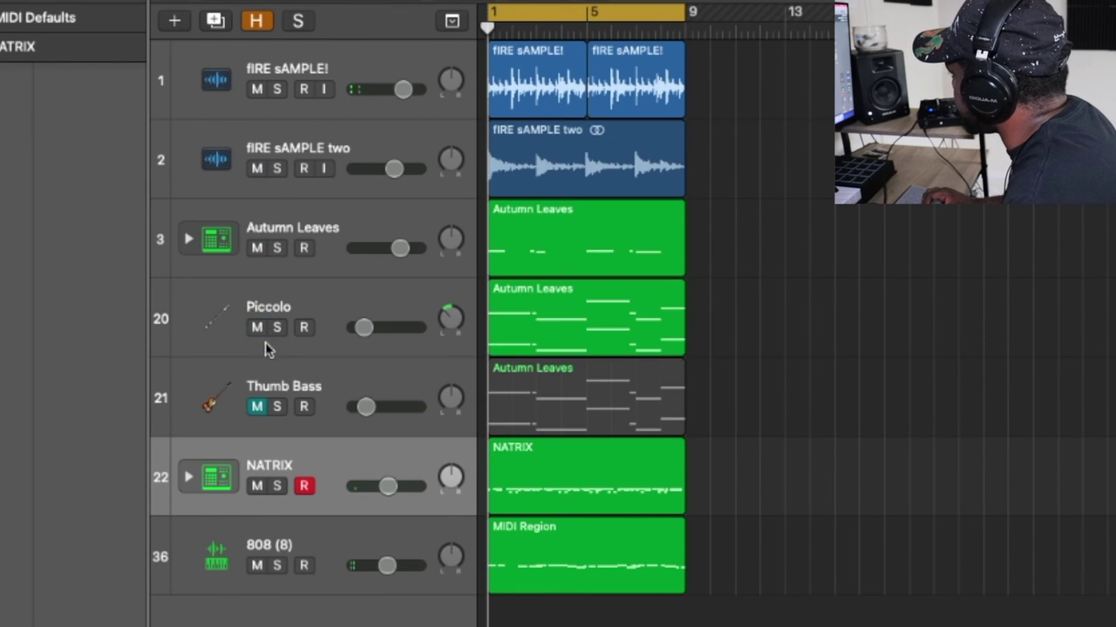
{"action": "left_click", "coordinate": [257, 407]}
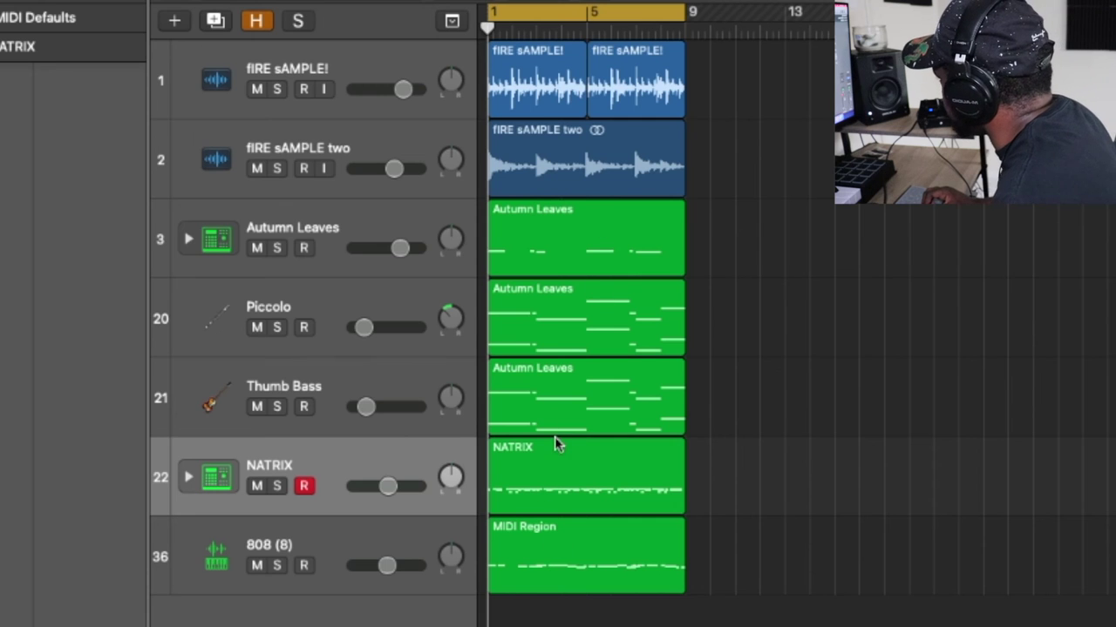
Step: Rename the region on the Thumb Bass track as Thumb Bass, copying the name from its track
{"action": "double_click", "coordinate": [295, 387]}
{"action": "key", "text": "super+c"}
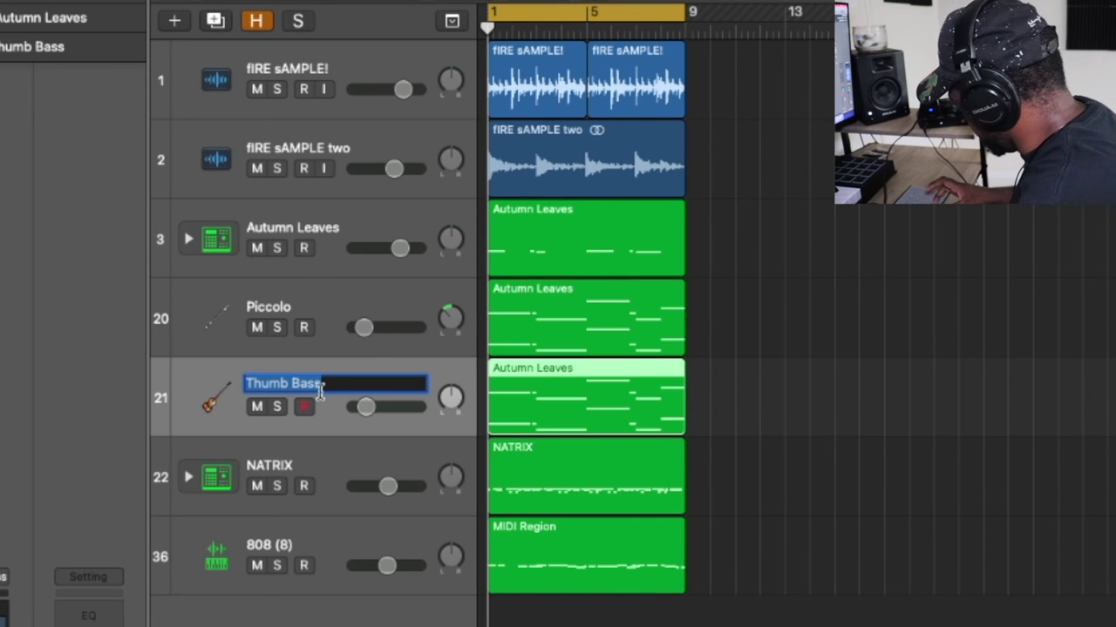
{"action": "left_click", "coordinate": [550, 385]}
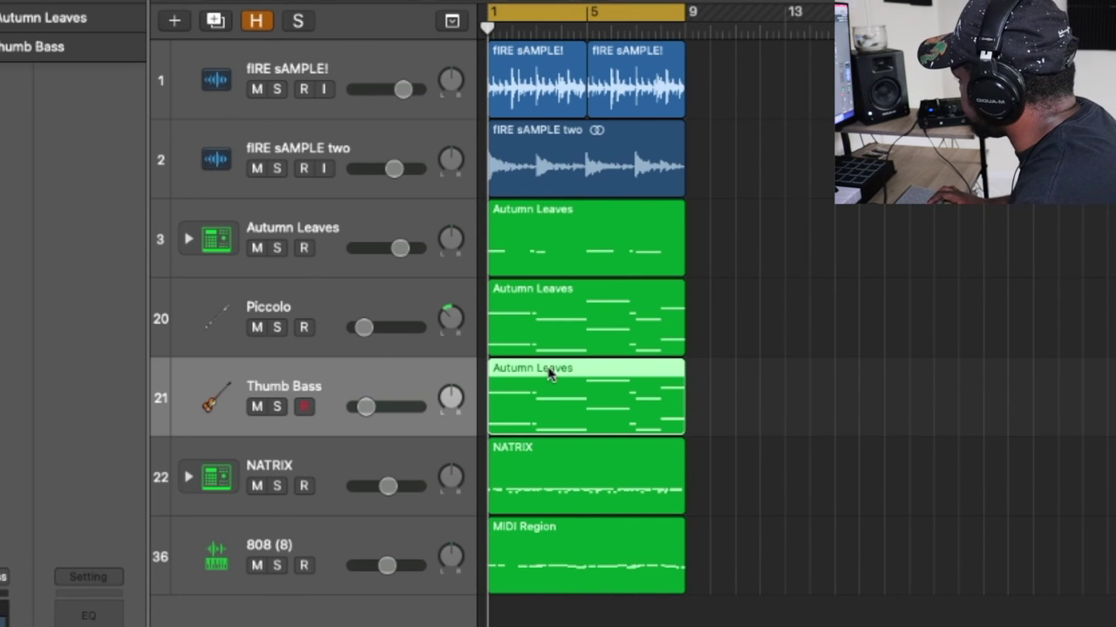
{"action": "double_click", "coordinate": [566, 387]}
{"action": "right_click", "coordinate": [579, 350]}
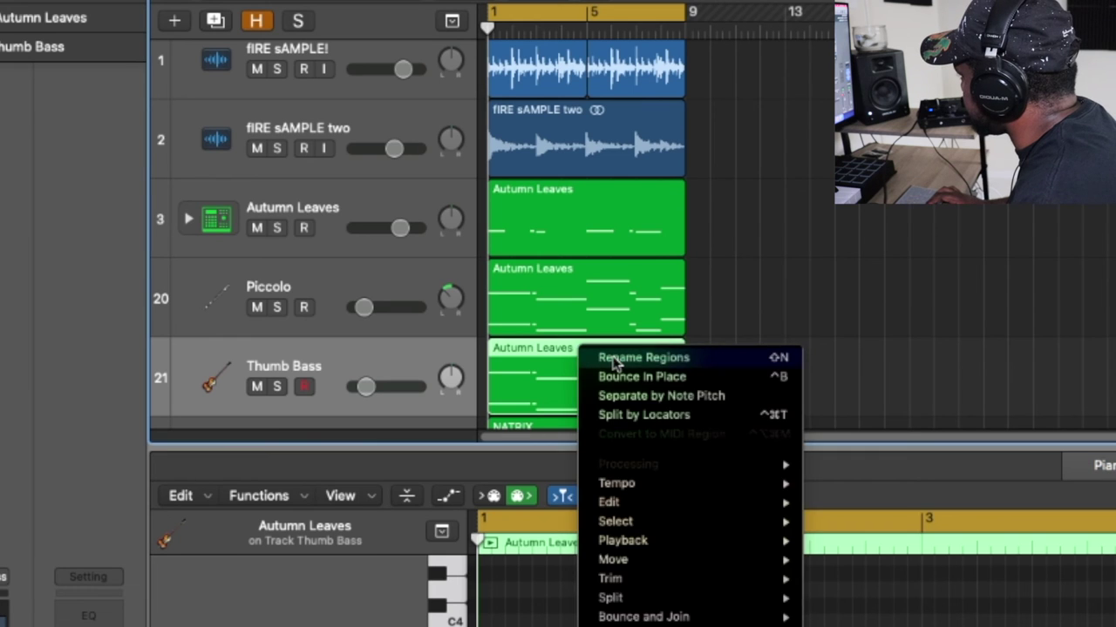
{"action": "left_click", "coordinate": [600, 357]}
{"action": "key", "text": "super+v"}
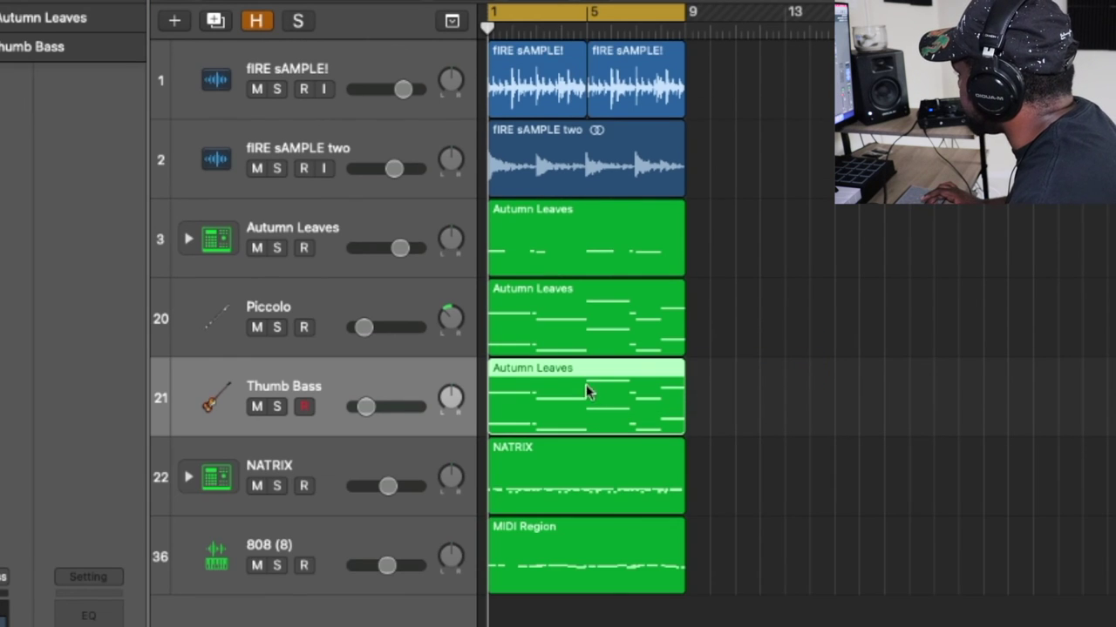
{"action": "right_click", "coordinate": [585, 387]}
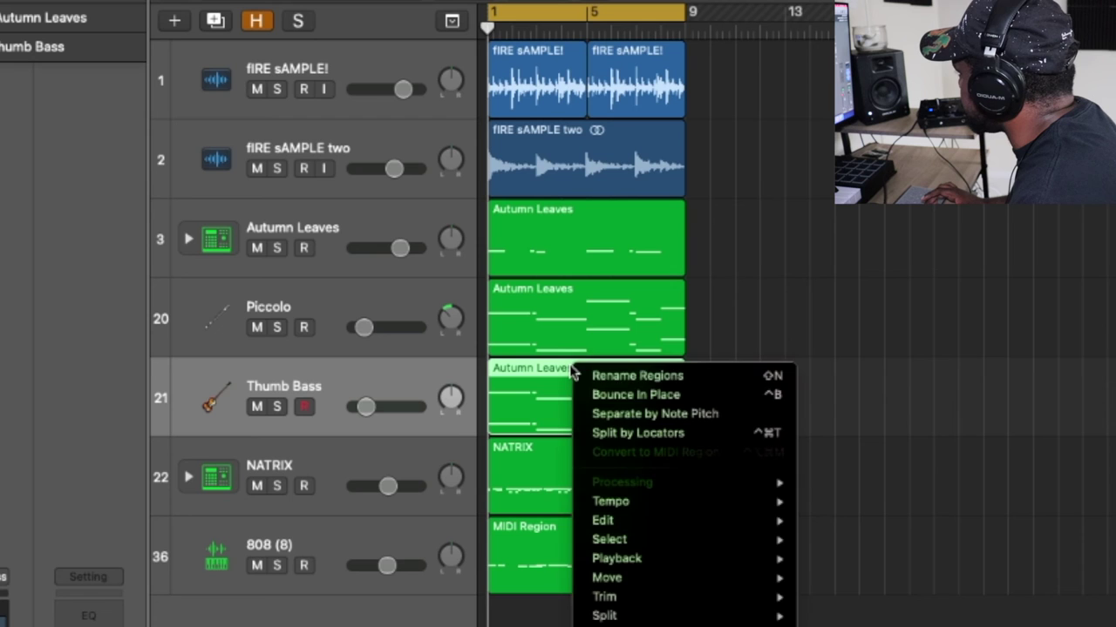
{"action": "left_click", "coordinate": [600, 379]}
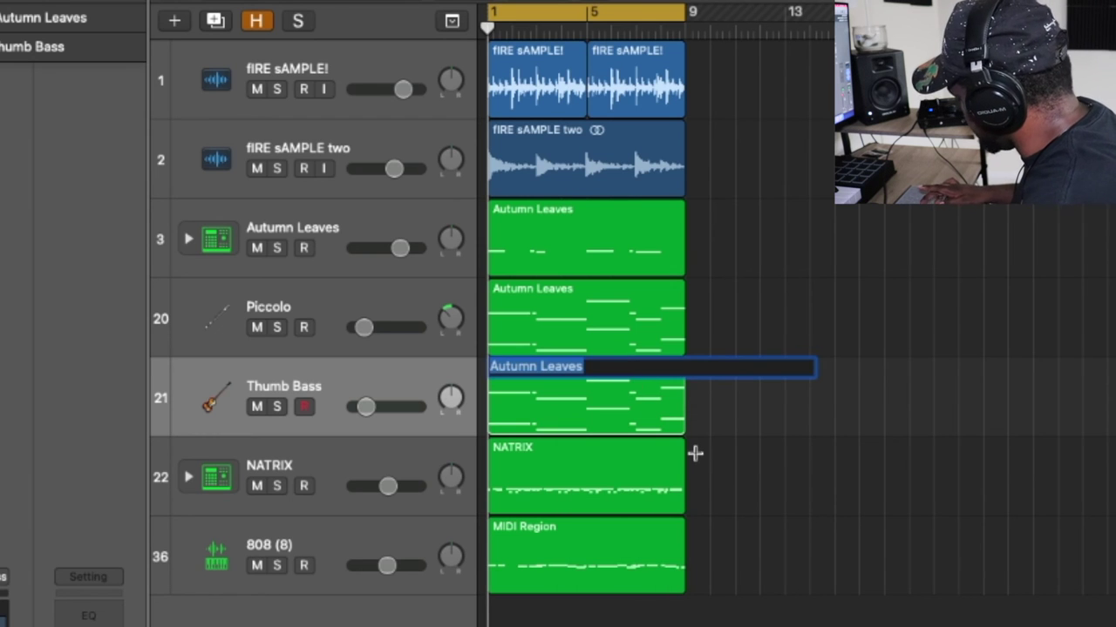
{"action": "key", "text": "super+v"}
{"action": "key", "text": "Return"}
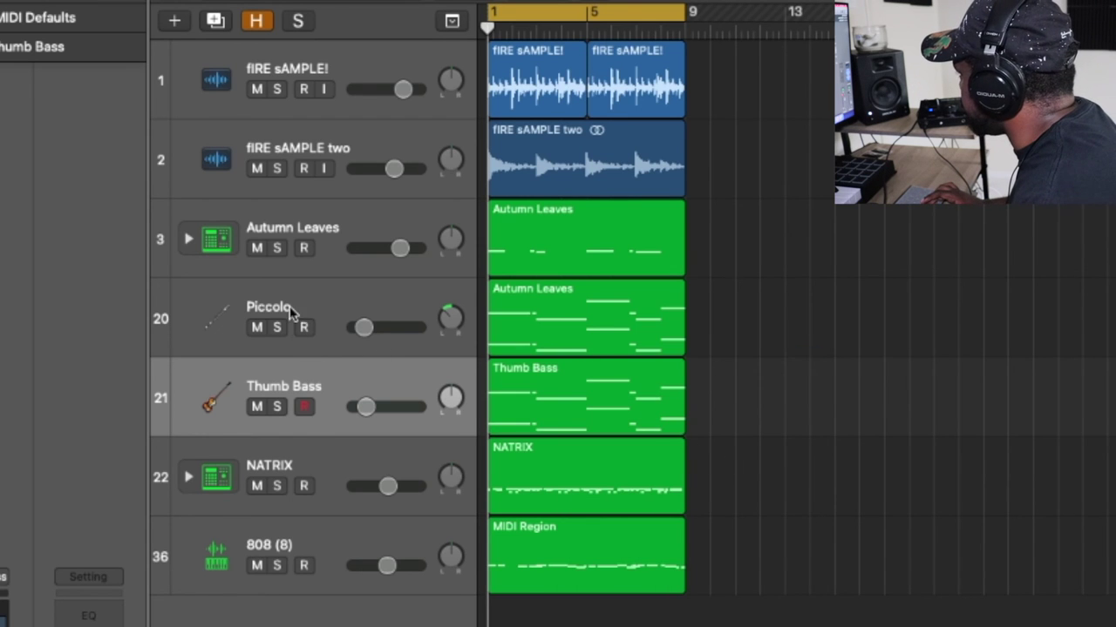
Step: Rename the region on the Piccolo track as Piccolo, reusing its track name
{"action": "double_click", "coordinate": [292, 309]}
{"action": "key", "text": "super+c"}
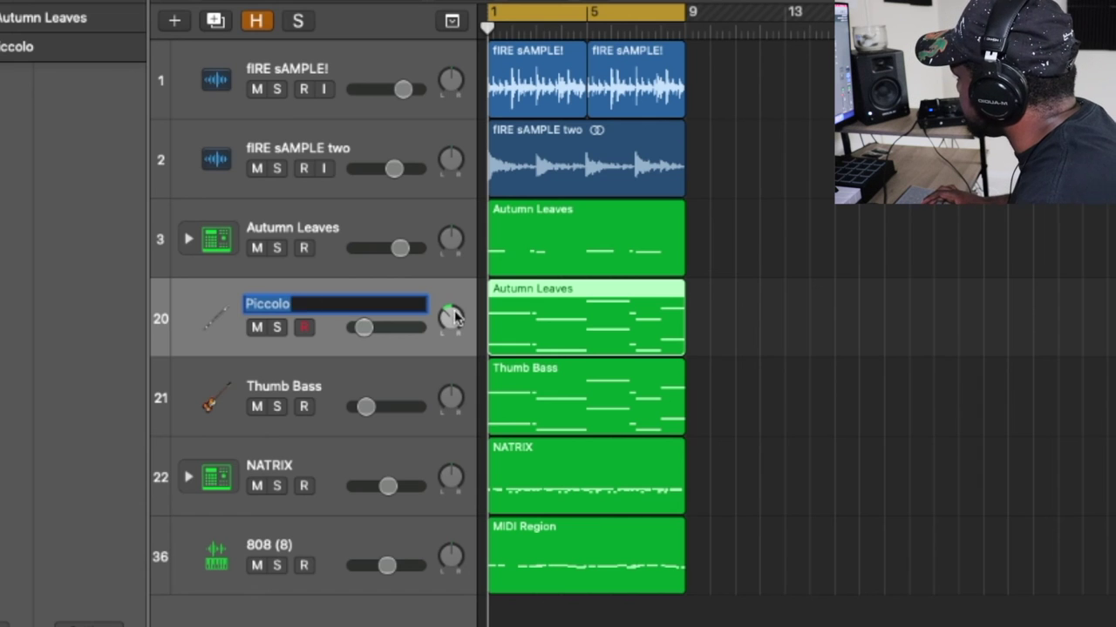
{"action": "right_click", "coordinate": [512, 297]}
{"action": "left_click", "coordinate": [533, 298]}
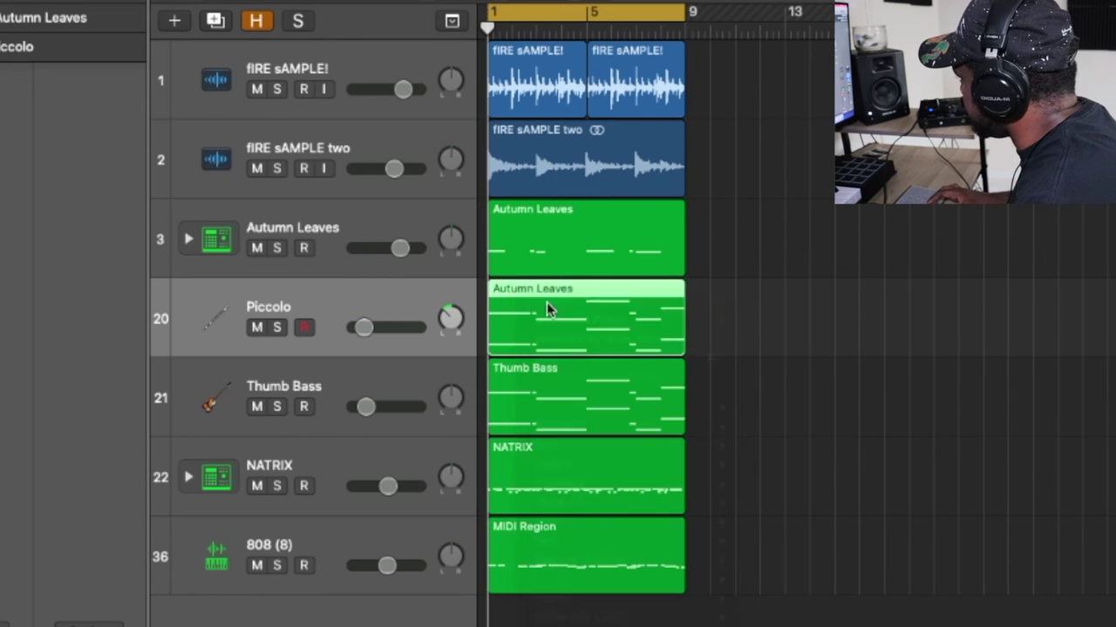
{"action": "key", "text": "super+v"}
{"action": "left_click", "coordinate": [783, 382]}
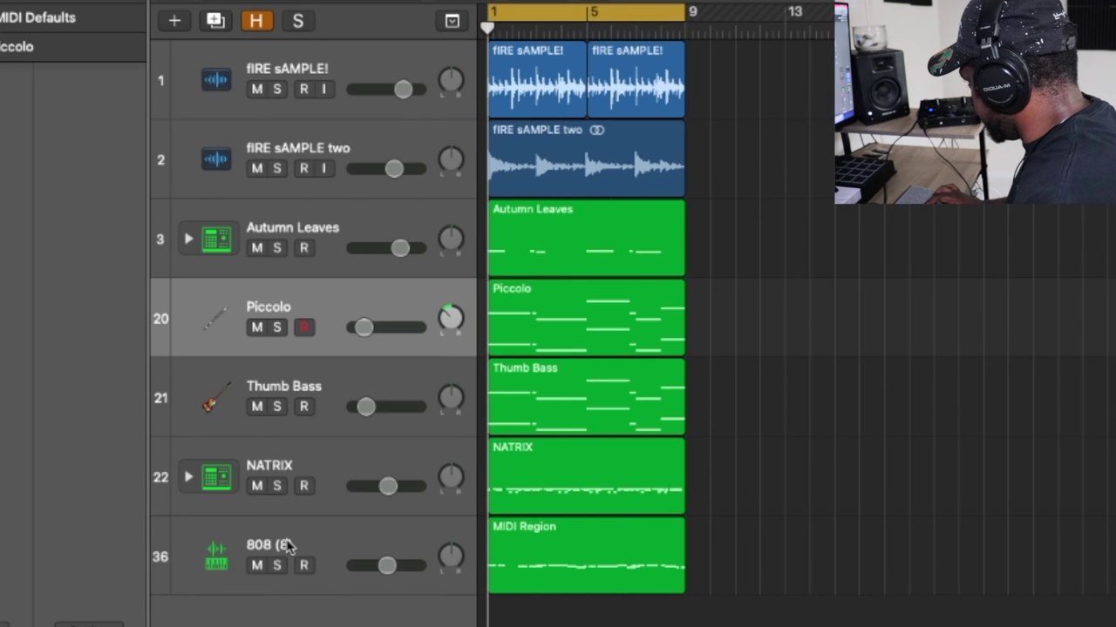
Step: Rename the MIDI region on the 808 track as 808 (8), copied from its track name
{"action": "left_click", "coordinate": [288, 546]}
{"action": "left_click", "coordinate": [286, 544]}
{"action": "key", "text": "super+c"}
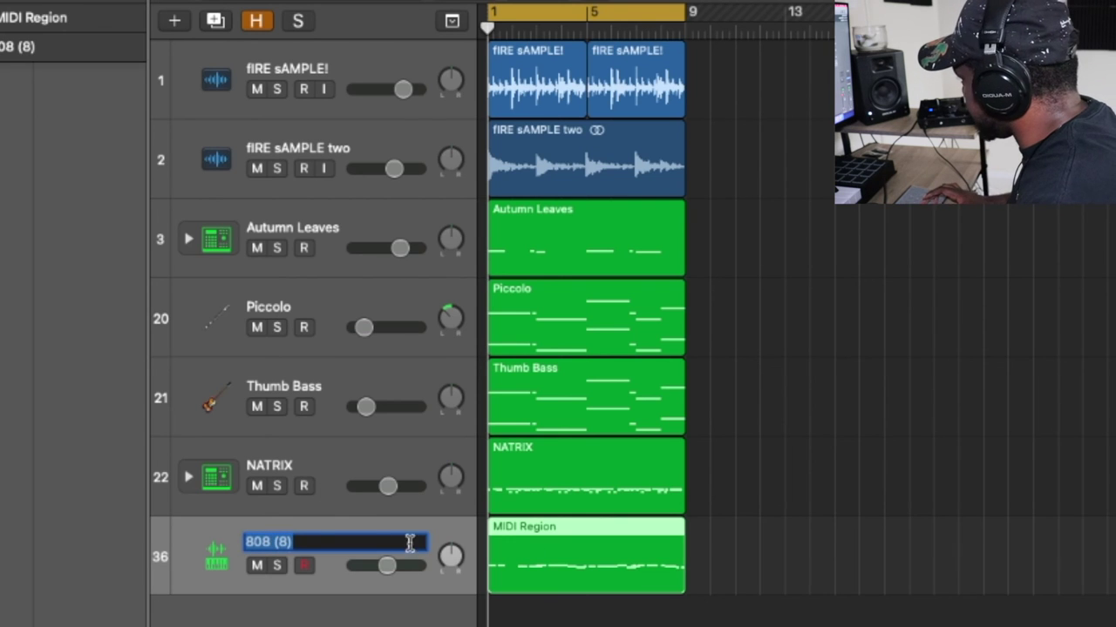
{"action": "left_click", "coordinate": [556, 530]}
{"action": "right_click", "coordinate": [557, 528]}
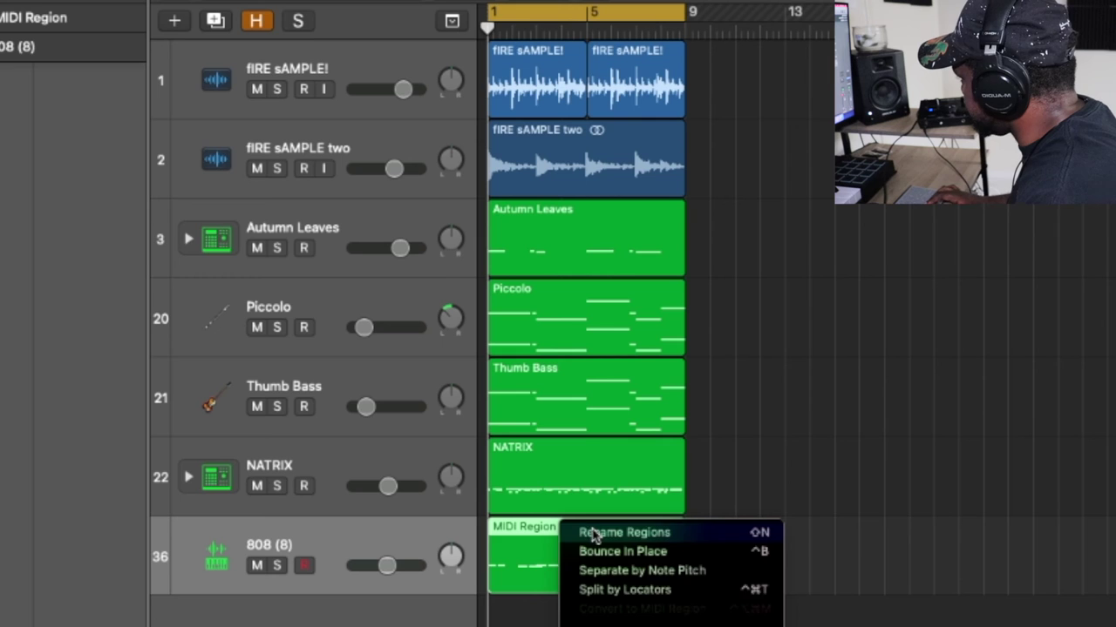
{"action": "left_click", "coordinate": [587, 531]}
{"action": "key", "text": "super+v"}
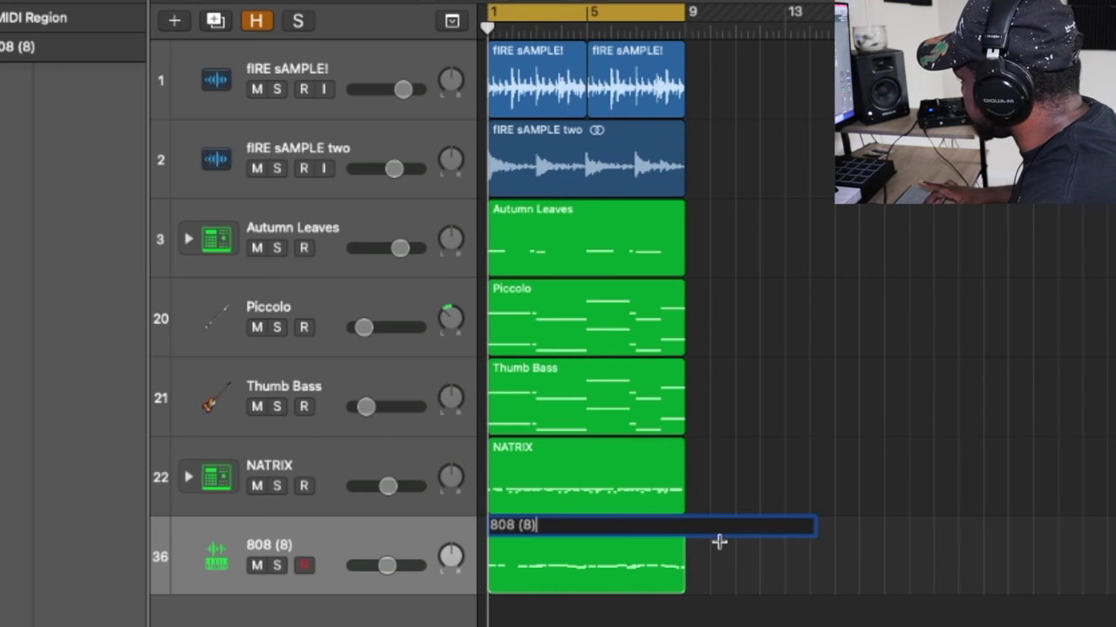
{"action": "left_click", "coordinate": [716, 592]}
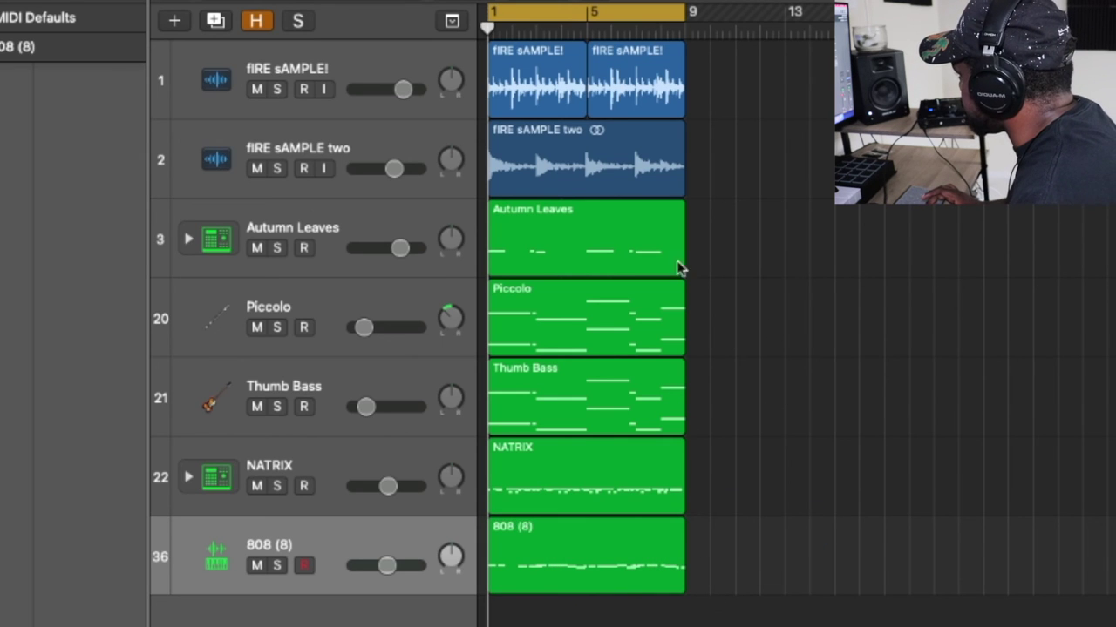
Step: Try several blue, orange and indigo shades on the Autumn Leaves region and apply dark teal
{"action": "left_click", "coordinate": [597, 242]}
{"action": "key", "text": "alt+c"}
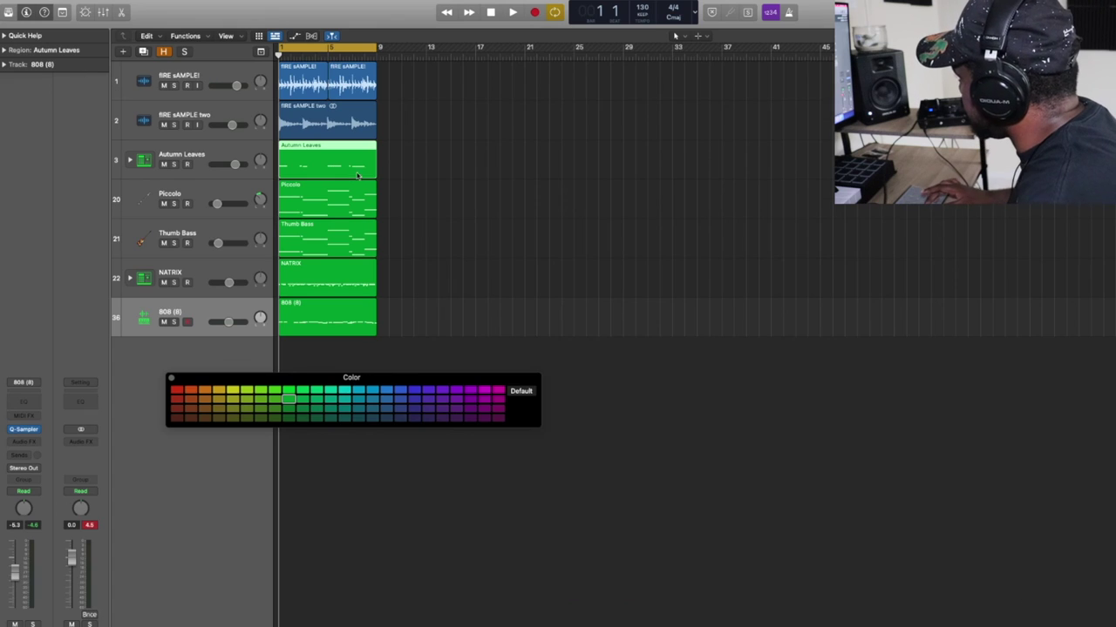
{"action": "left_click", "coordinate": [372, 417]}
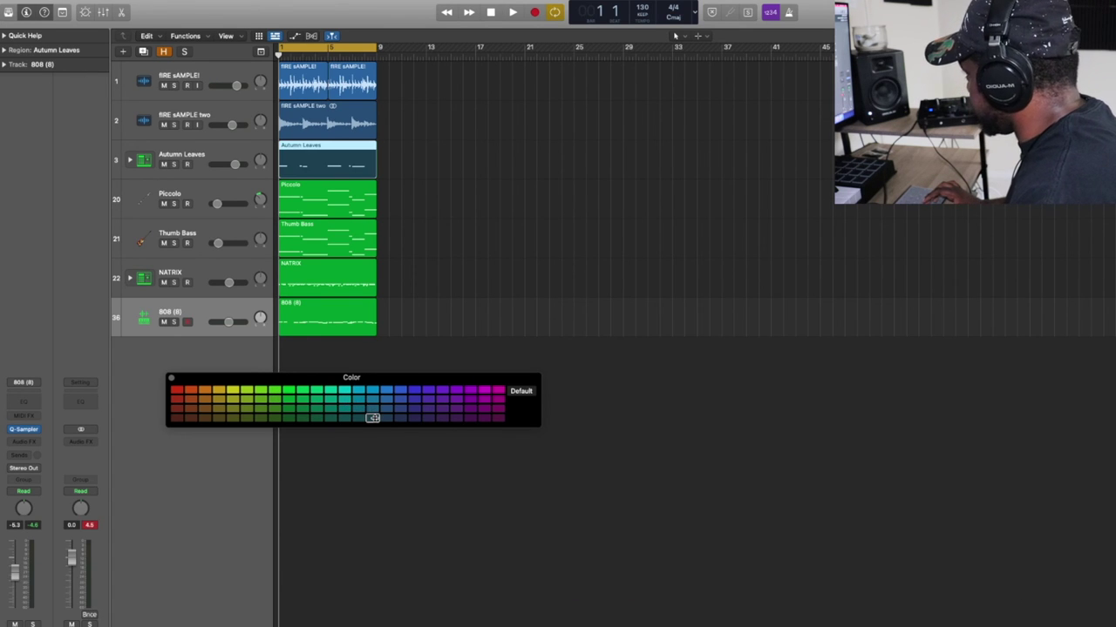
{"action": "left_click", "coordinate": [377, 408]}
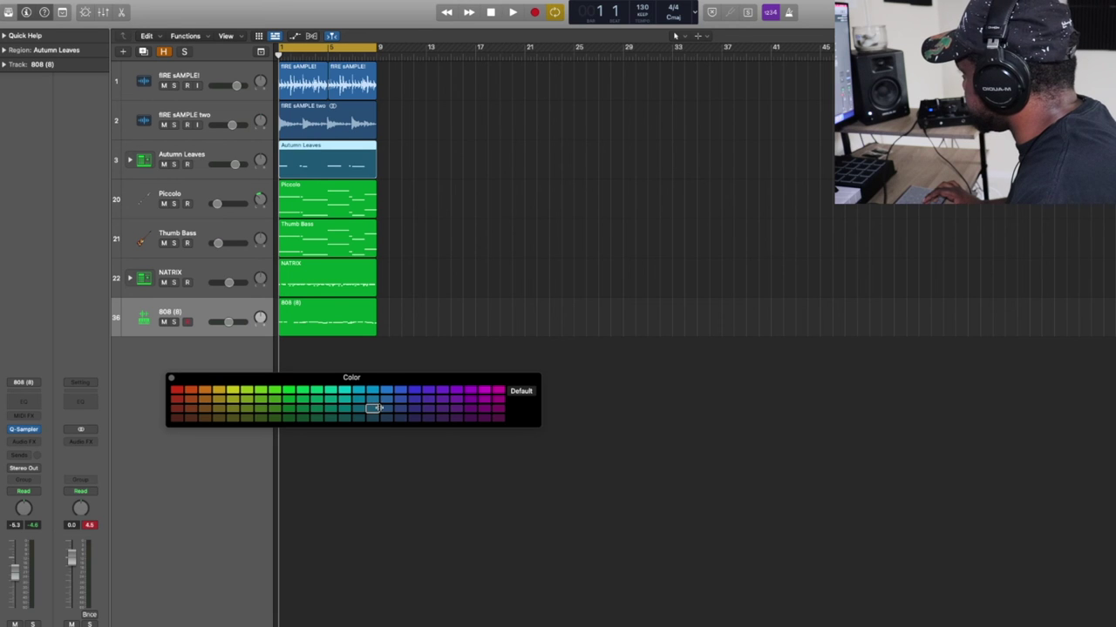
{"action": "left_click", "coordinate": [386, 418]}
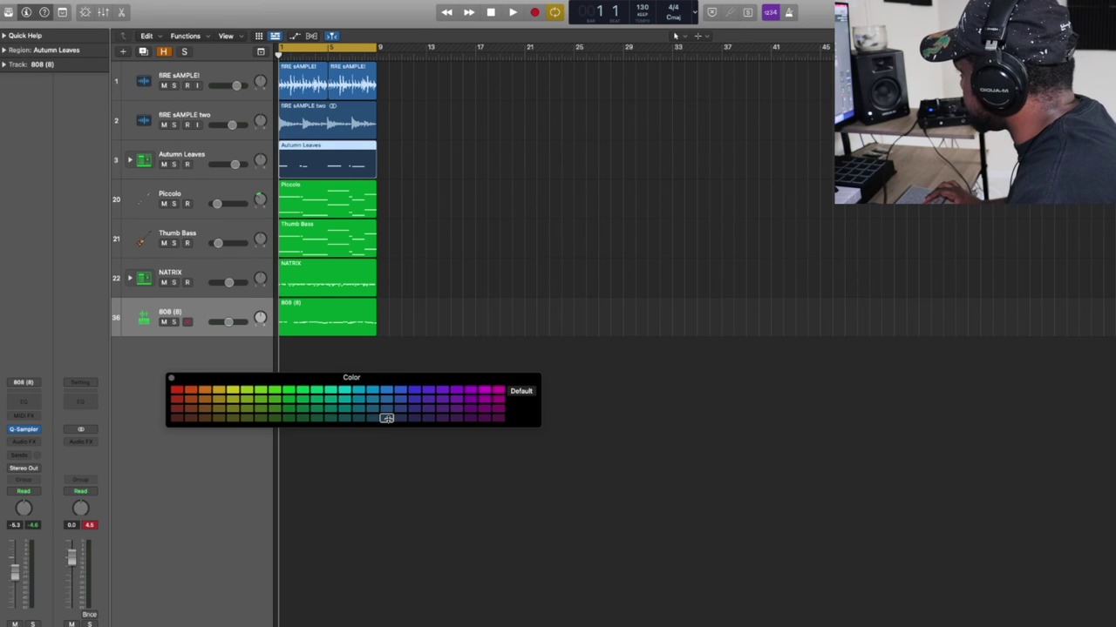
{"action": "left_click", "coordinate": [366, 409]}
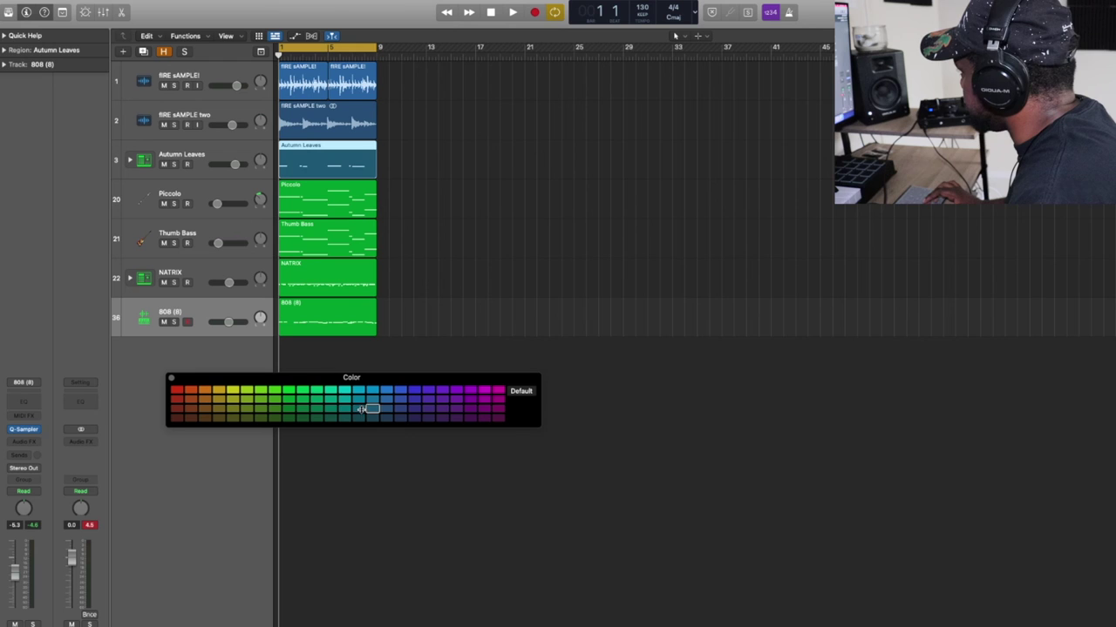
{"action": "left_click", "coordinate": [360, 400]}
{"action": "left_click", "coordinate": [372, 409]}
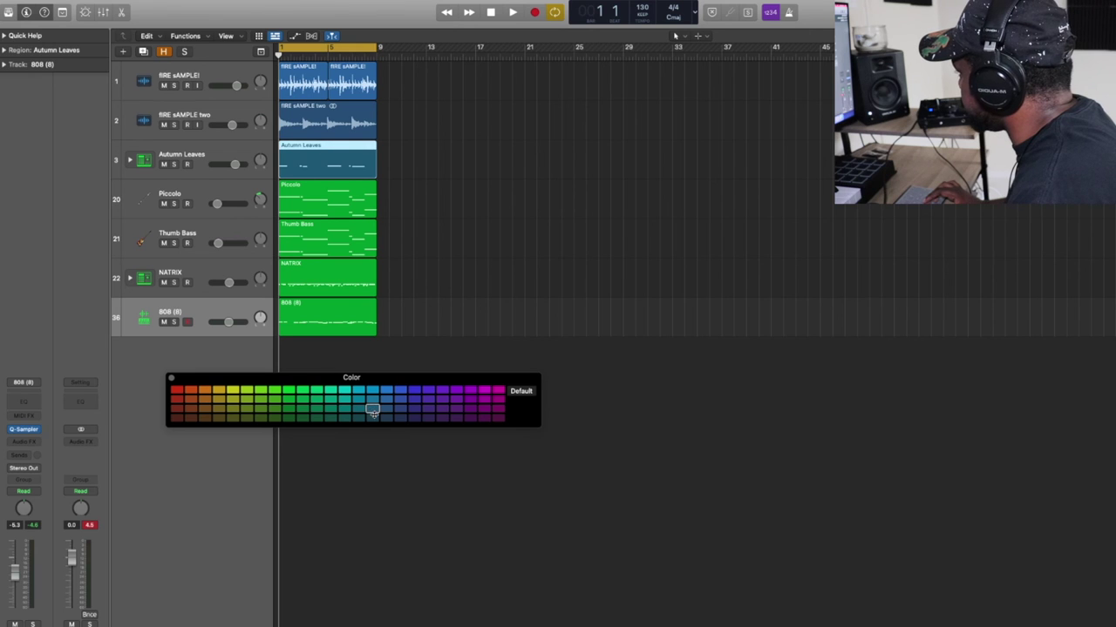
{"action": "left_click", "coordinate": [372, 418]}
{"action": "left_click", "coordinate": [204, 410]}
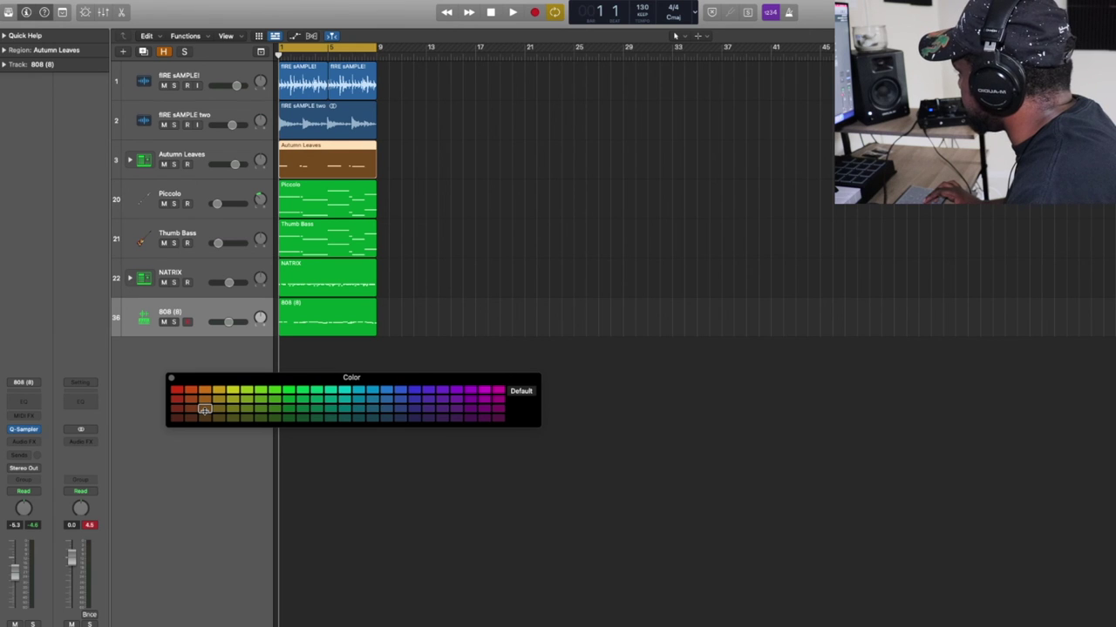
{"action": "left_click", "coordinate": [204, 399]}
{"action": "left_click", "coordinate": [200, 391]}
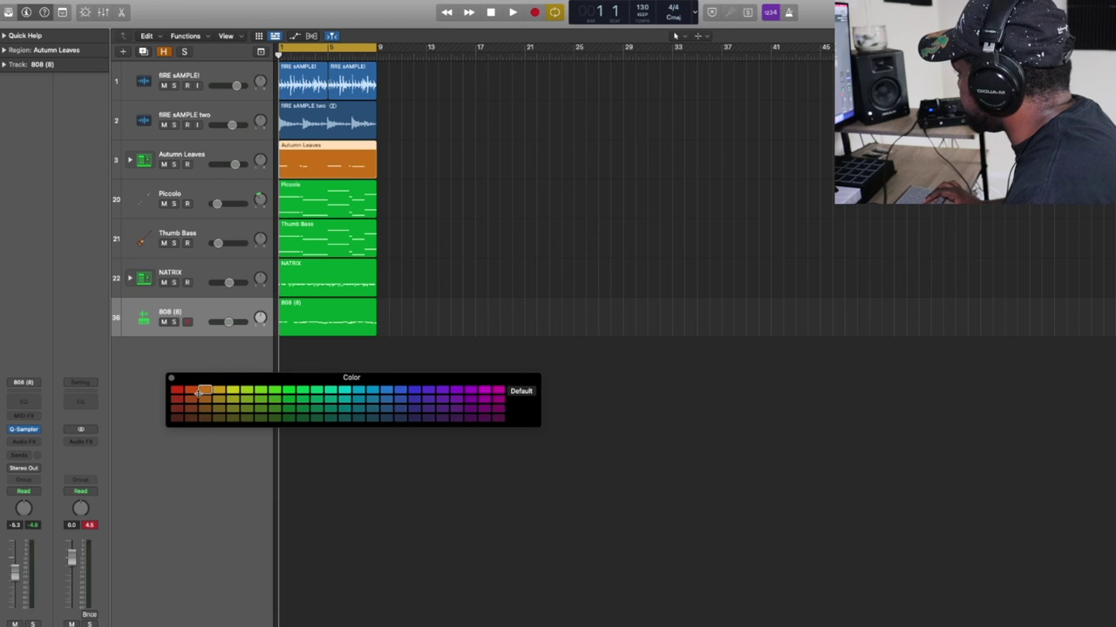
{"action": "left_click", "coordinate": [400, 408]}
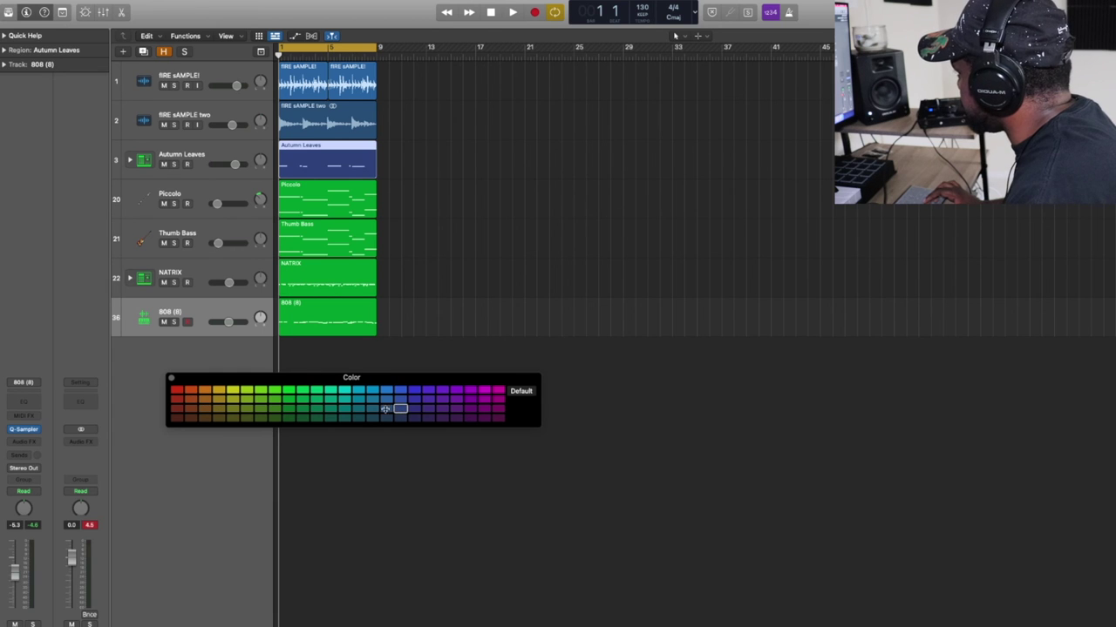
{"action": "left_click", "coordinate": [373, 408]}
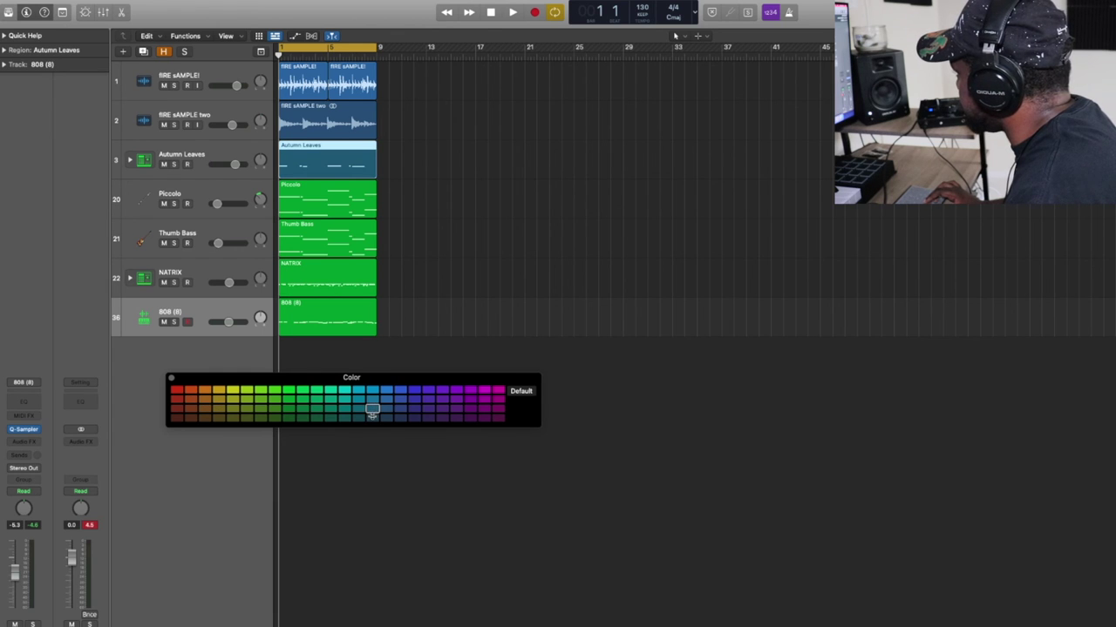
{"action": "left_click", "coordinate": [372, 417]}
{"action": "left_click", "coordinate": [428, 290]}
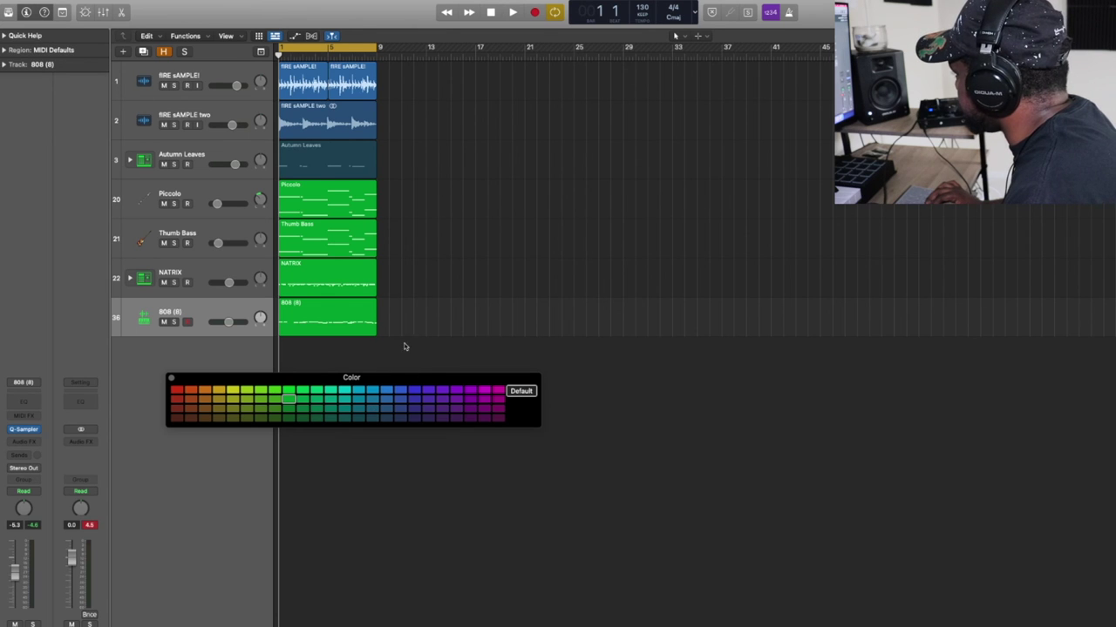
Step: Color the Piccolo, Thumb Bass, NATRIX and 808 (8) regions medium green and give Autumn Leaves the same green
{"action": "left_click_drag", "start_coordinate": [427, 323], "coordinate": [319, 195]}
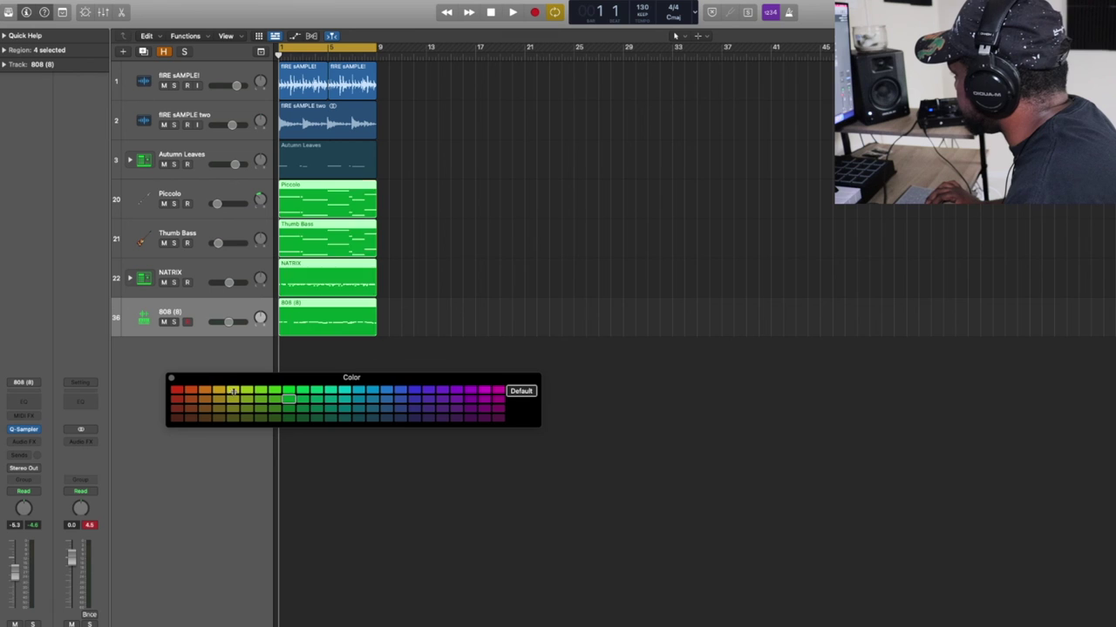
{"action": "left_click", "coordinate": [234, 391]}
{"action": "left_click", "coordinate": [234, 401]}
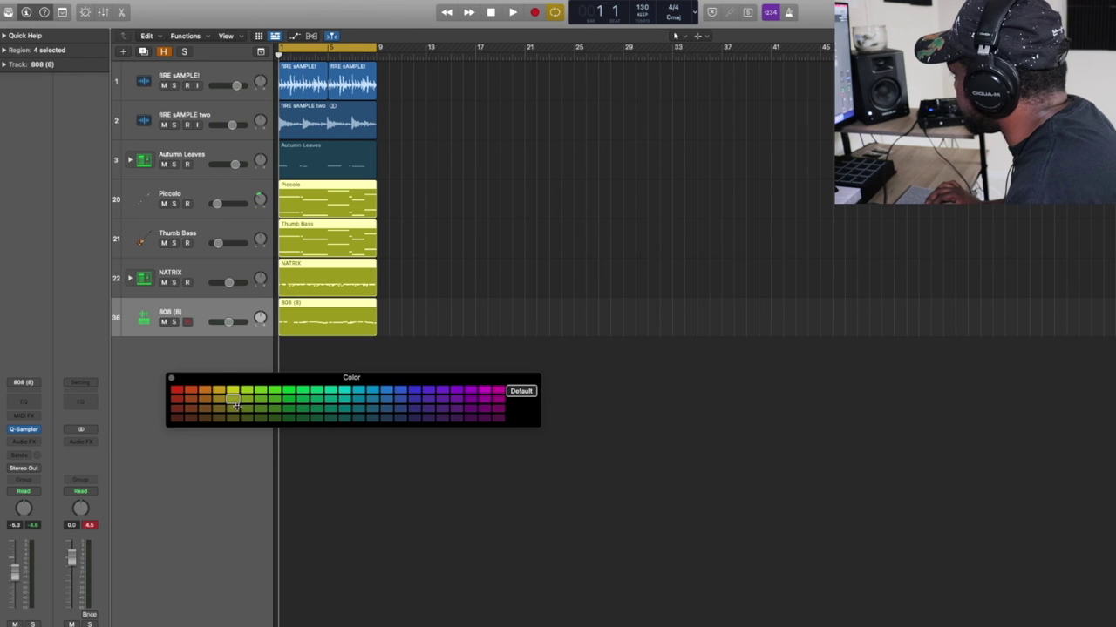
{"action": "left_click", "coordinate": [221, 400]}
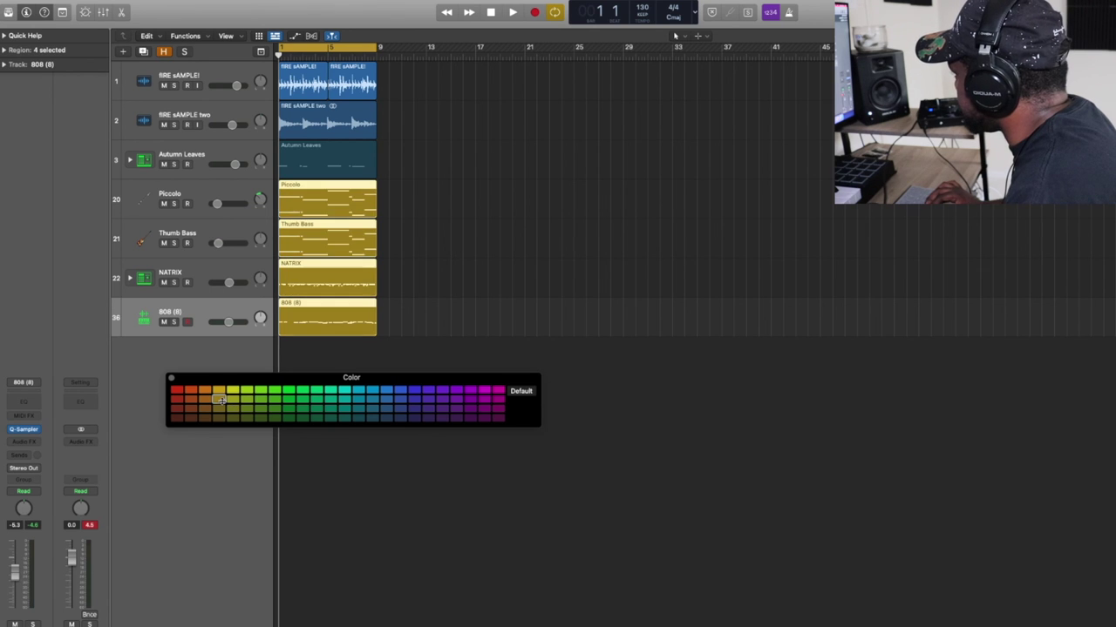
{"action": "left_click", "coordinate": [220, 391]}
{"action": "left_click", "coordinate": [321, 398]}
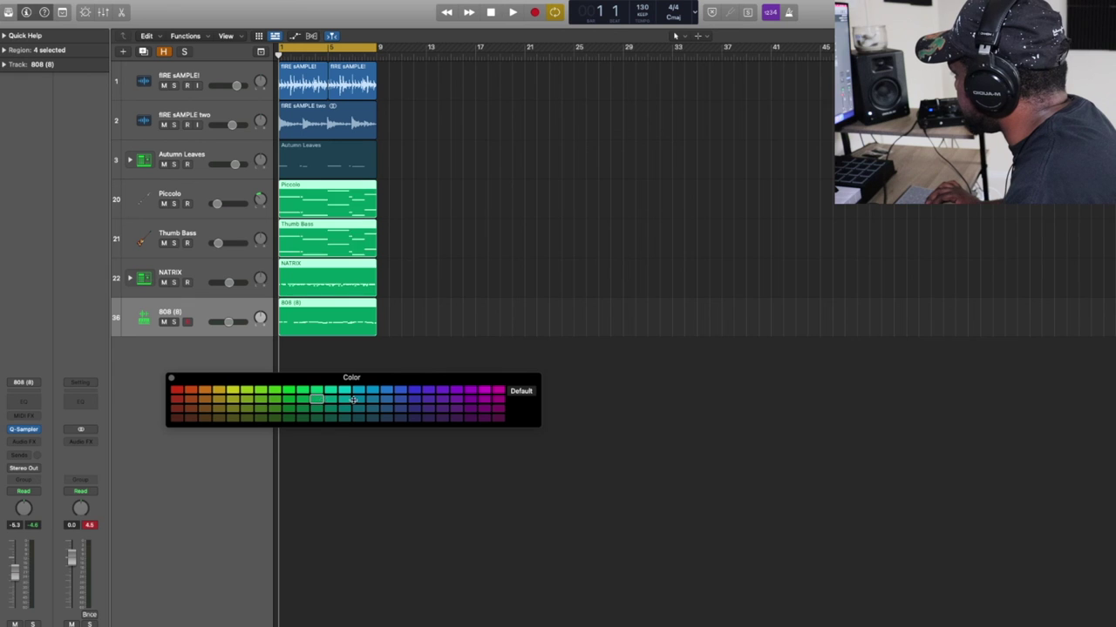
{"action": "left_click", "coordinate": [355, 399]}
{"action": "left_click", "coordinate": [305, 399]}
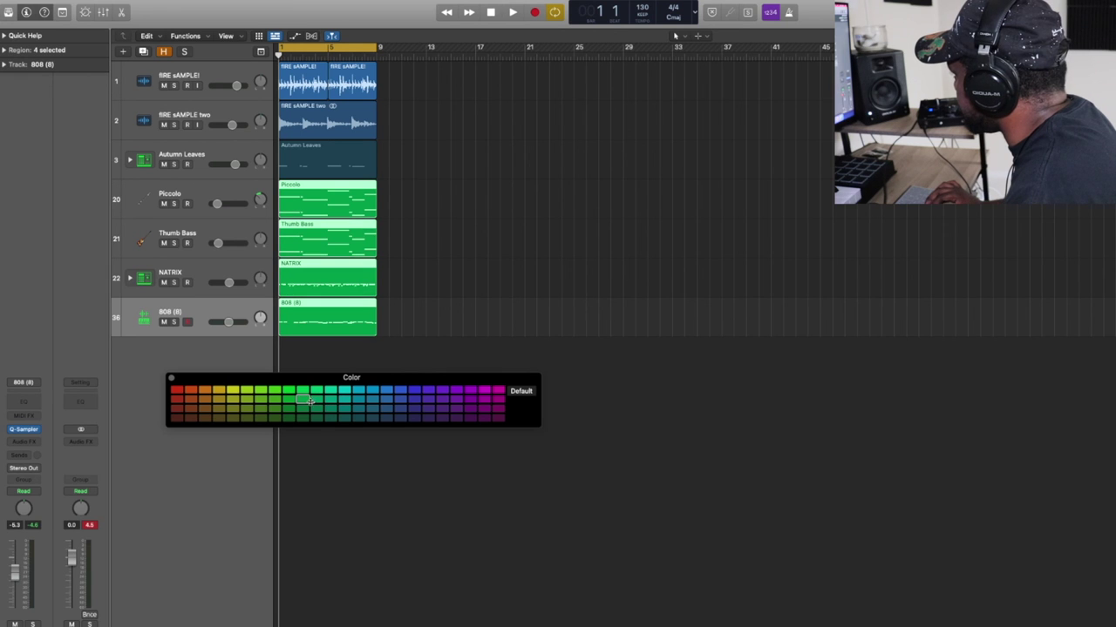
{"action": "left_click", "coordinate": [407, 324]}
{"action": "left_click", "coordinate": [349, 167]}
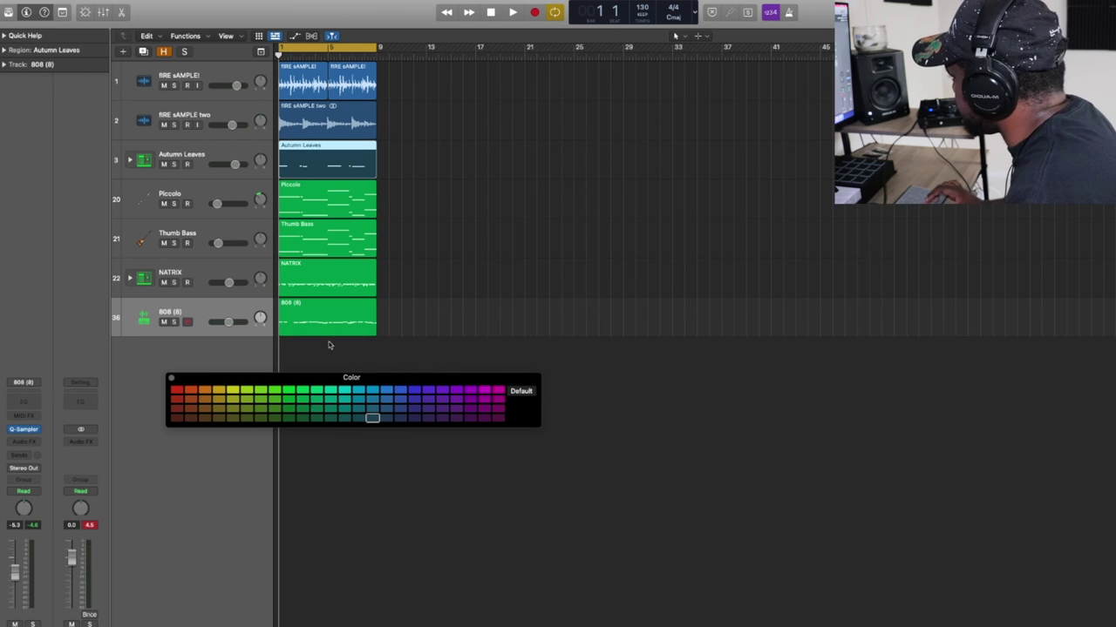
{"action": "left_click", "coordinate": [301, 399]}
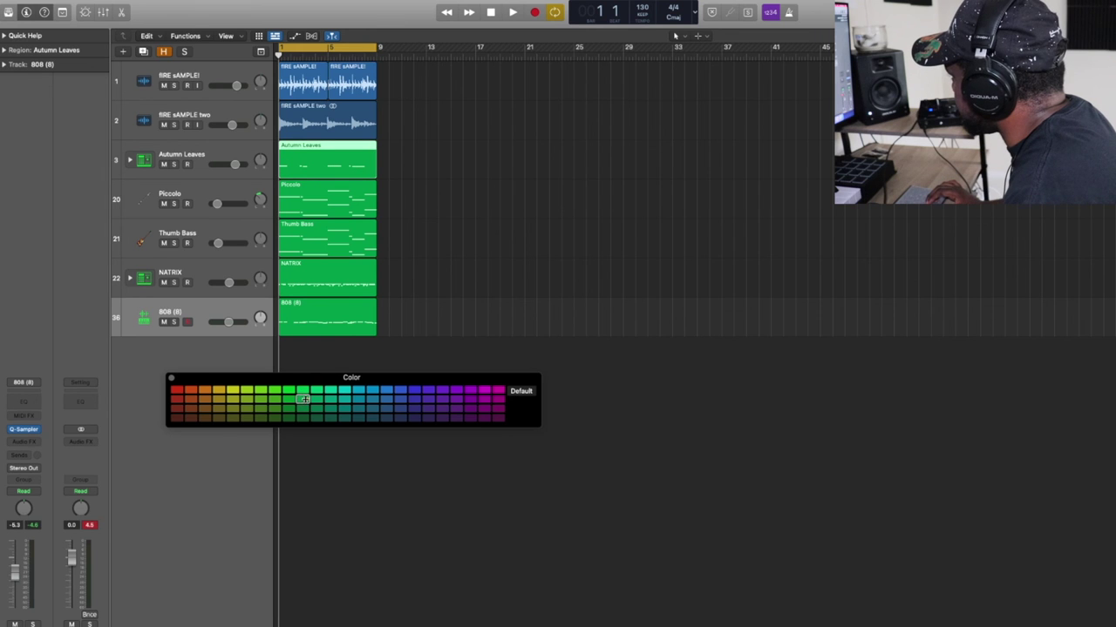
Step: Select the MIDI regions and play the arrangement of repeated regions from the beginning
{"action": "left_click_drag", "start_coordinate": [418, 337], "coordinate": [298, 192]}
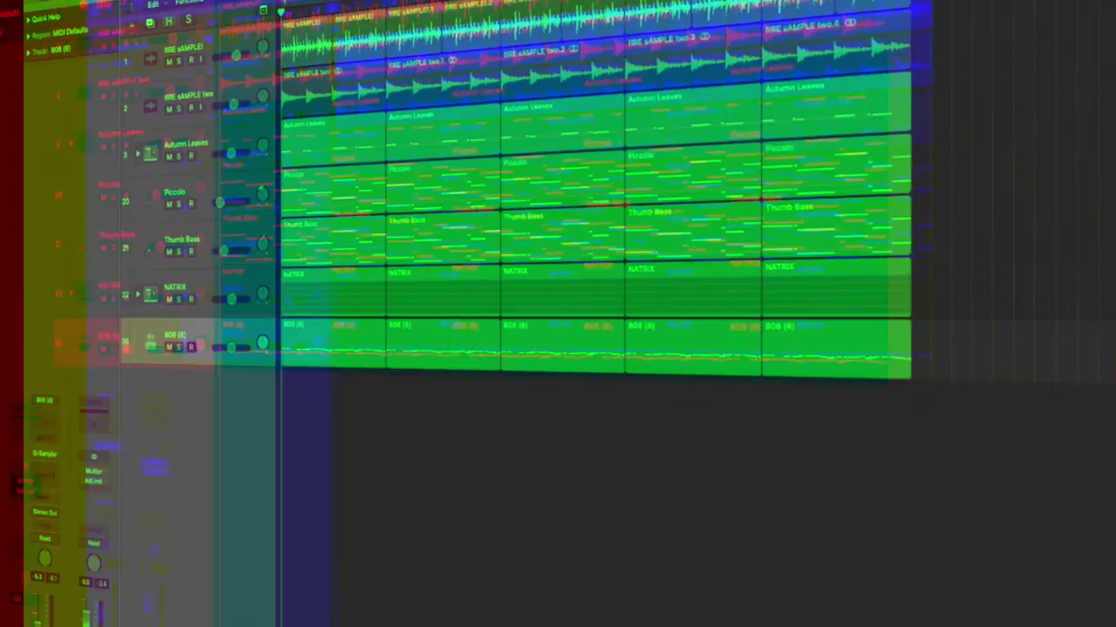
{"action": "key", "text": "space"}
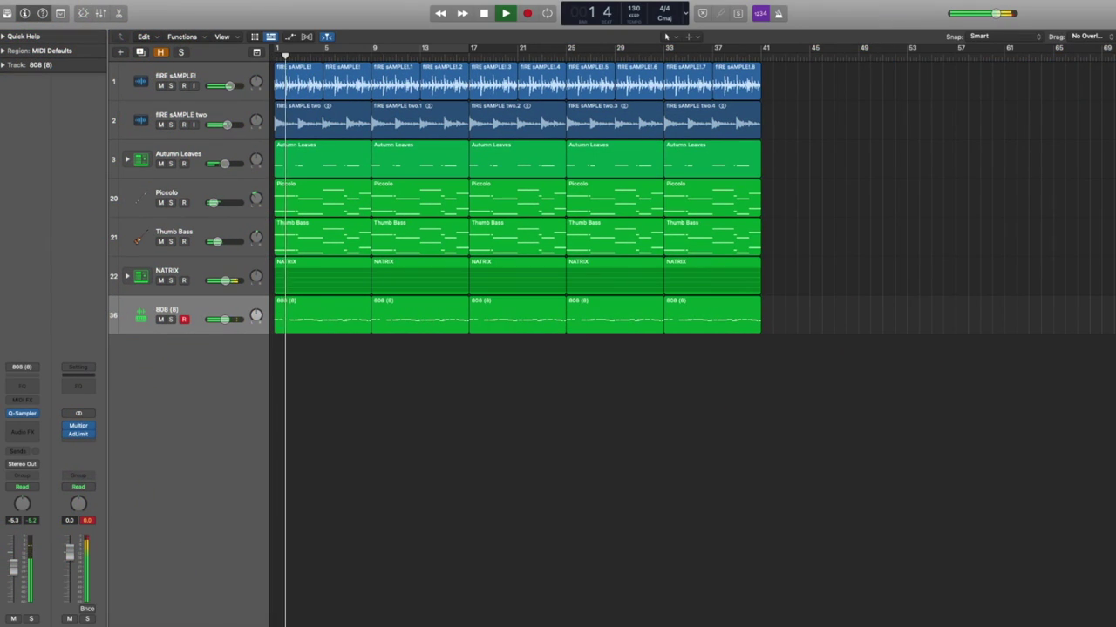